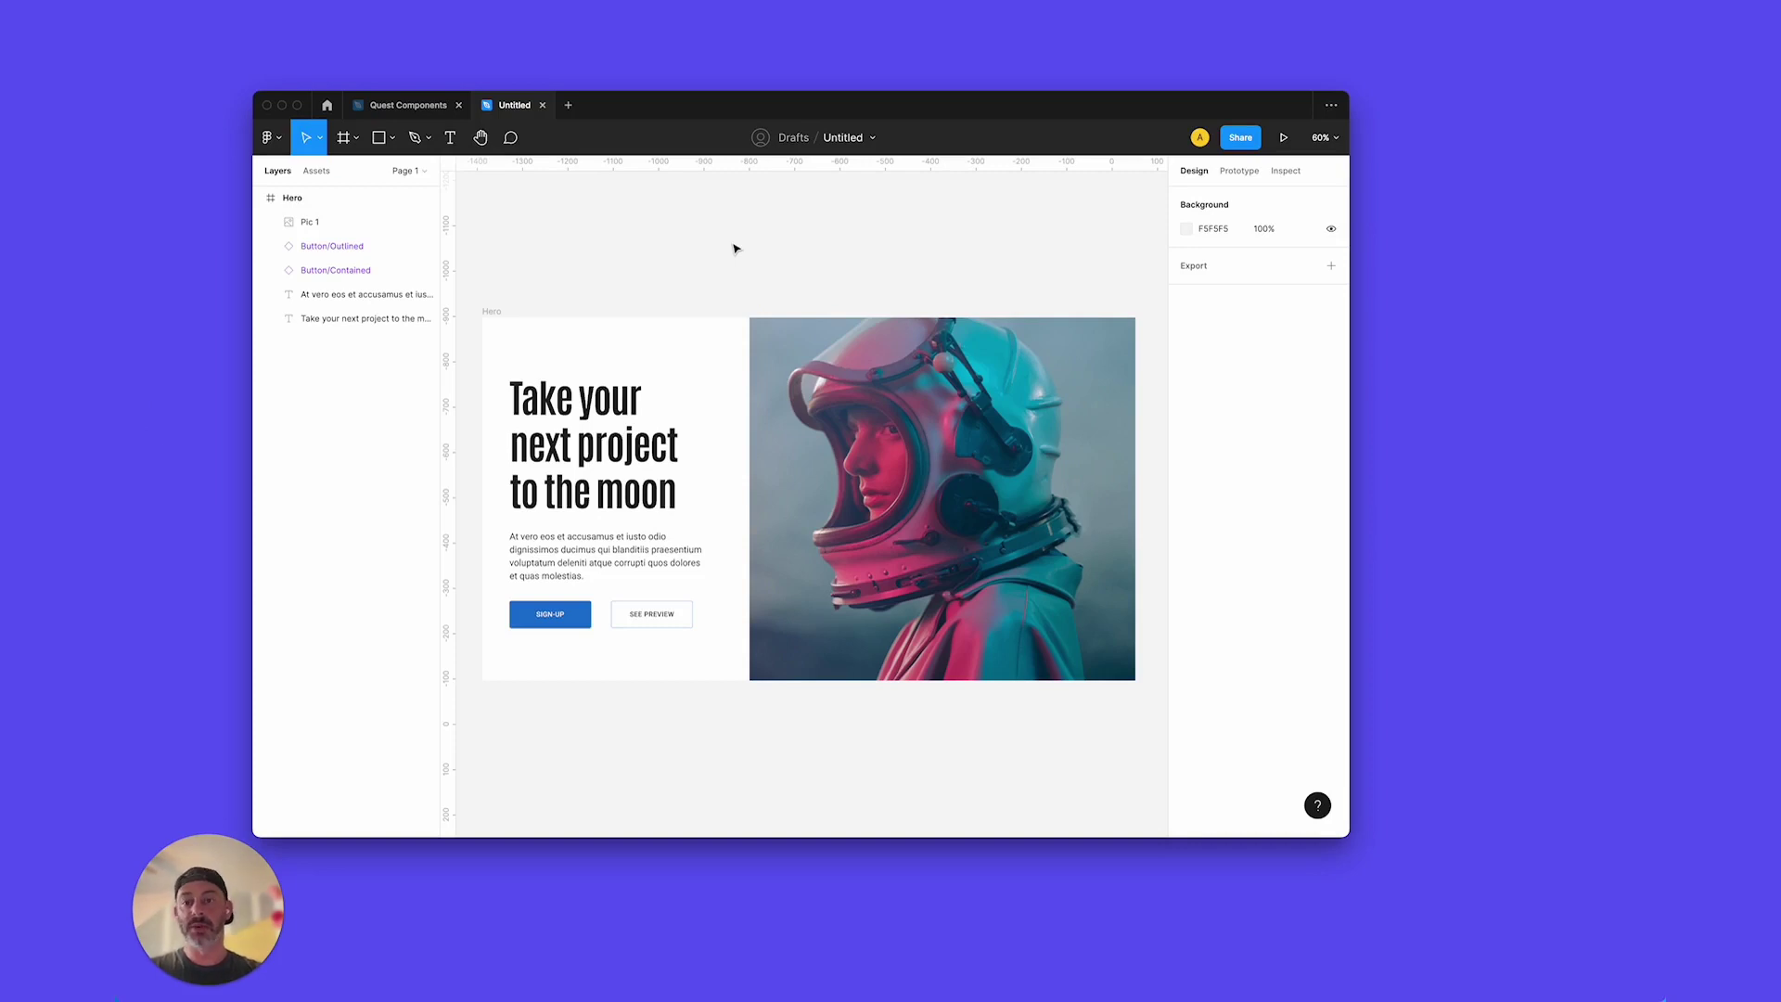
Step: Inspect the Hero layers and stretch the Hero frame wider to test its resizing
{"action": "left_click", "coordinate": [493, 312]}
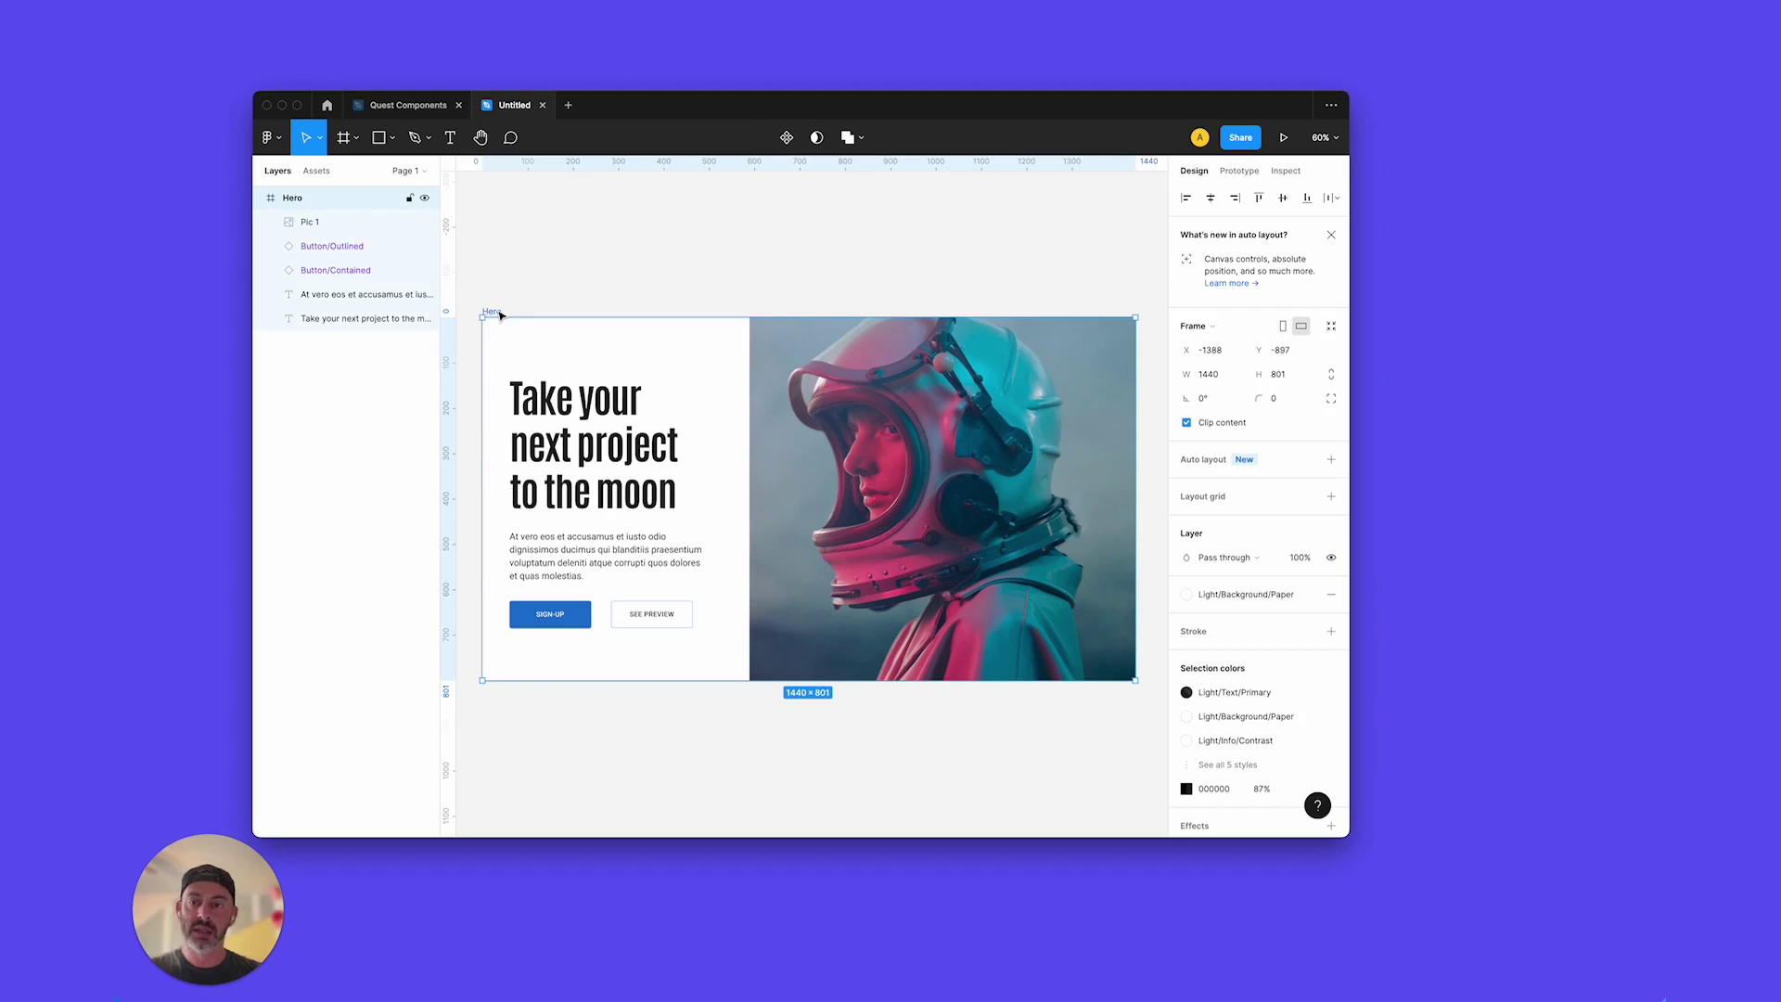
{"action": "left_click", "coordinate": [568, 403]}
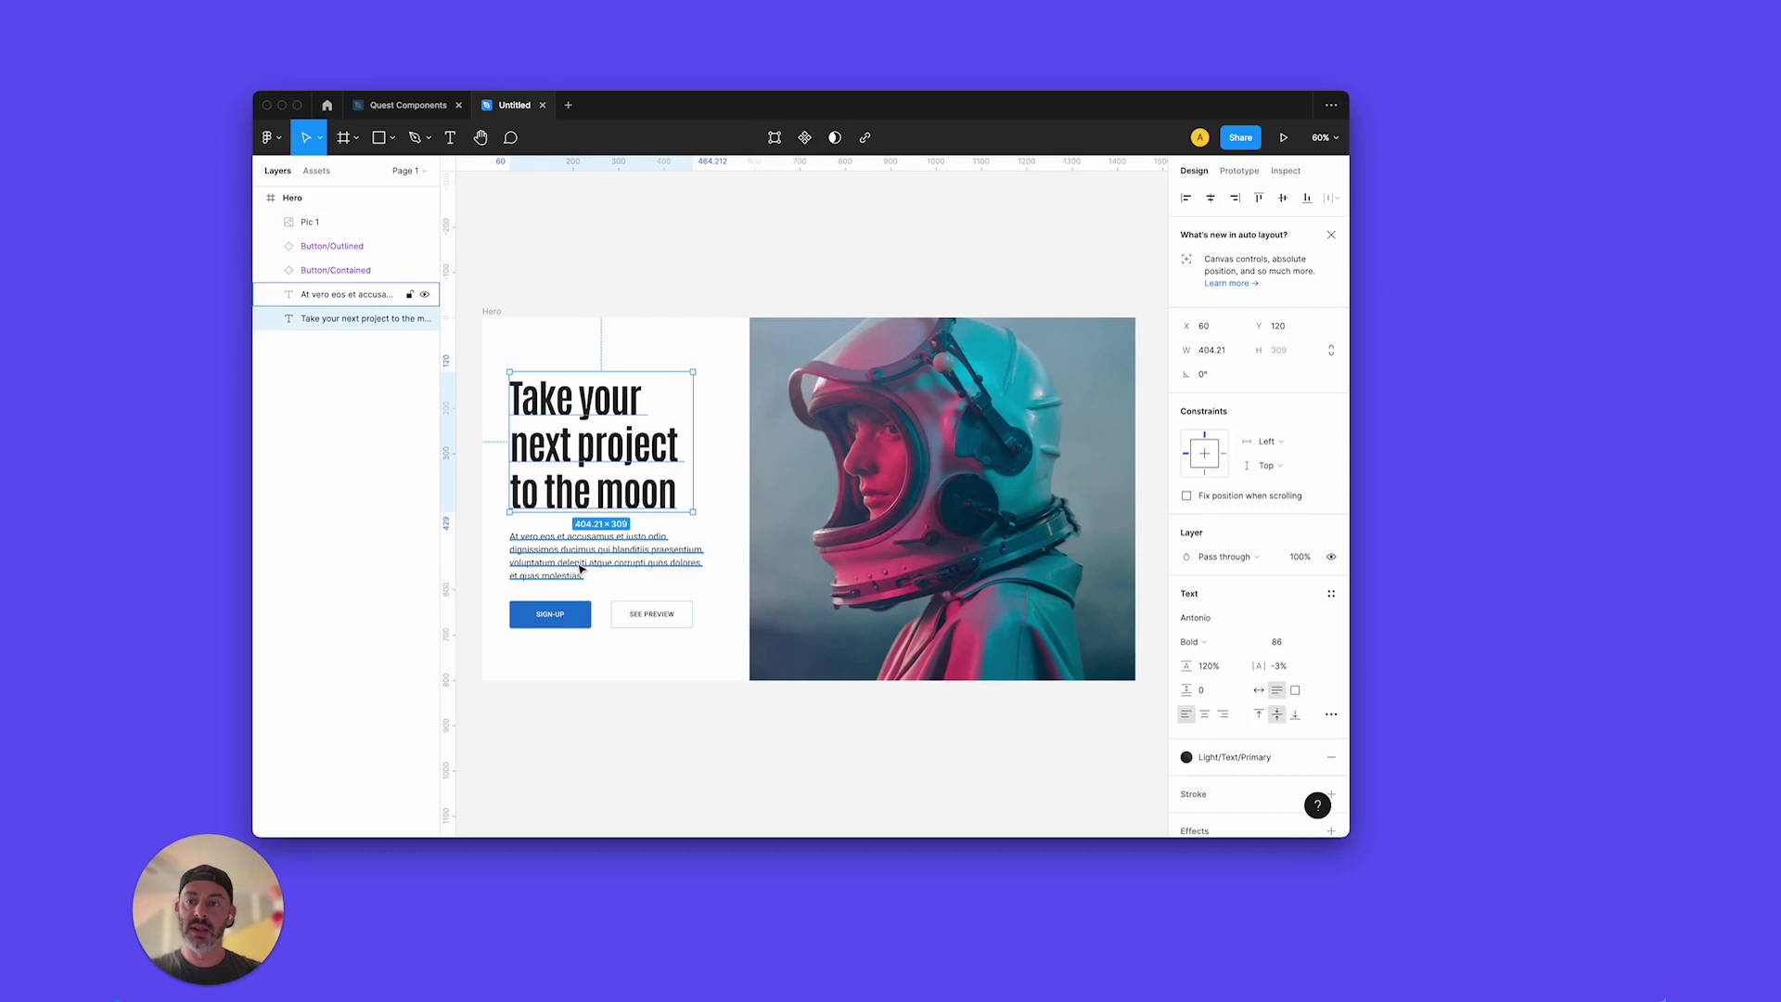
{"action": "left_click", "coordinate": [581, 569]}
{"action": "left_click", "coordinate": [652, 614]}
{"action": "left_click", "coordinate": [638, 561]}
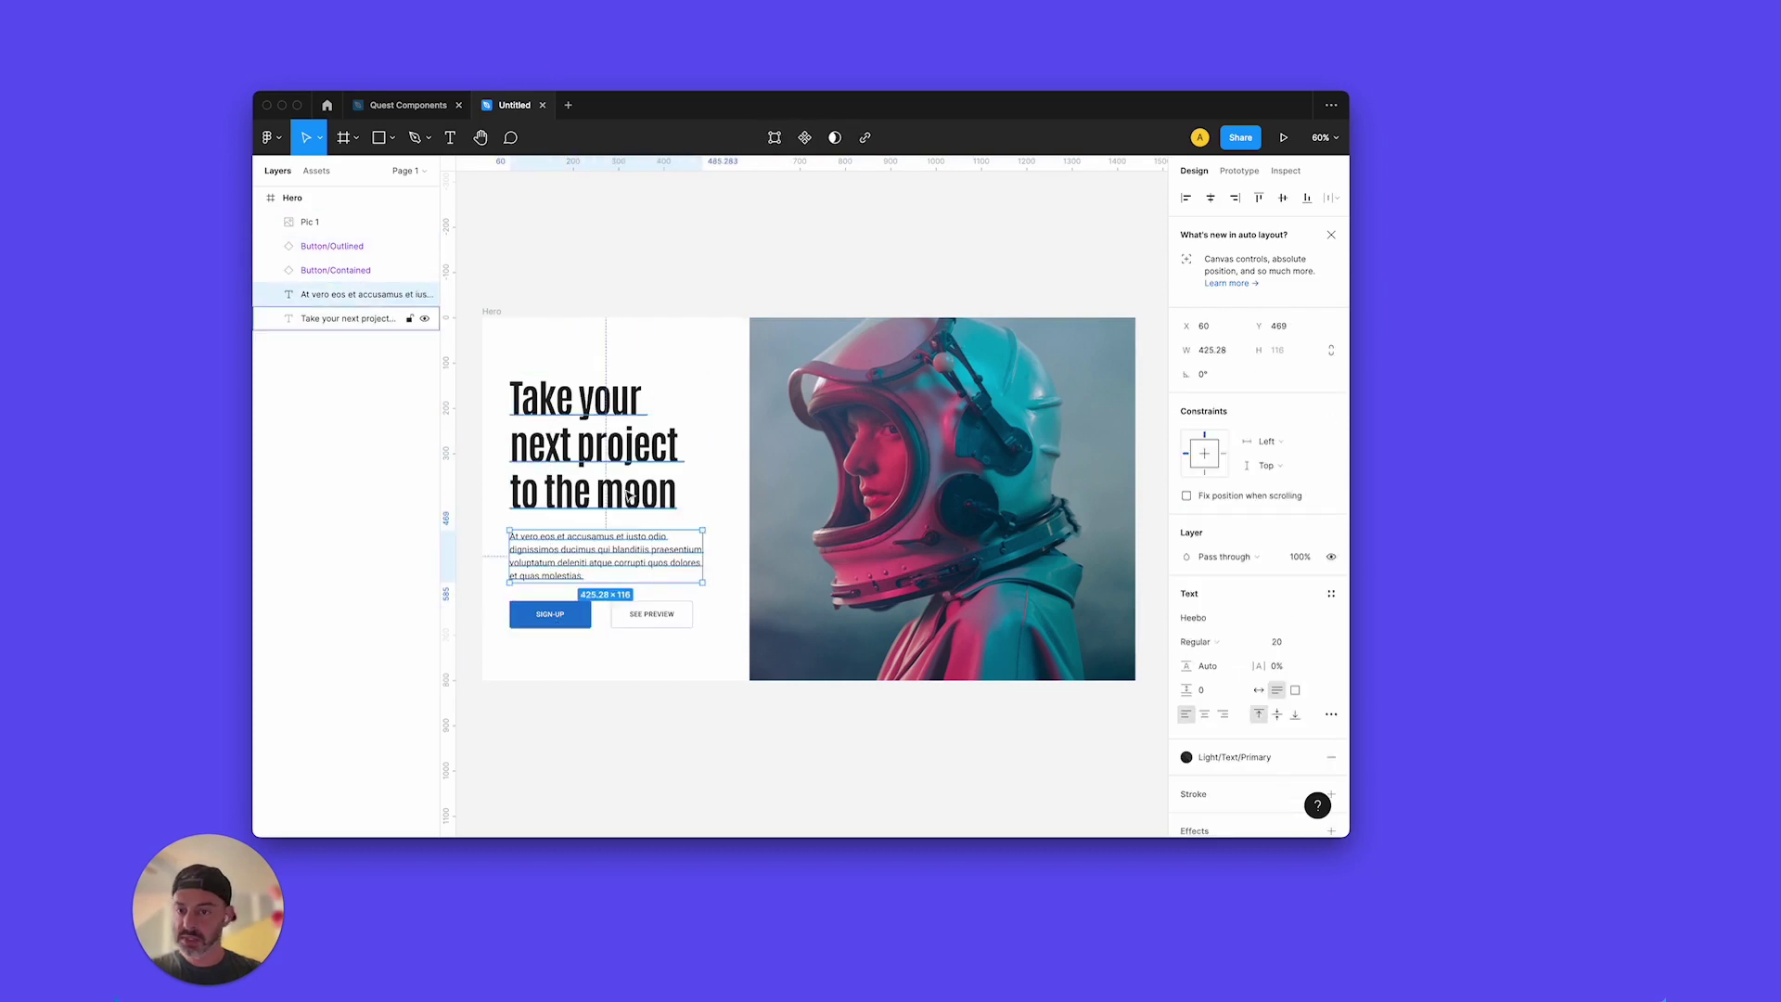
{"action": "left_click", "coordinate": [628, 498]}
{"action": "left_click", "coordinate": [771, 487]}
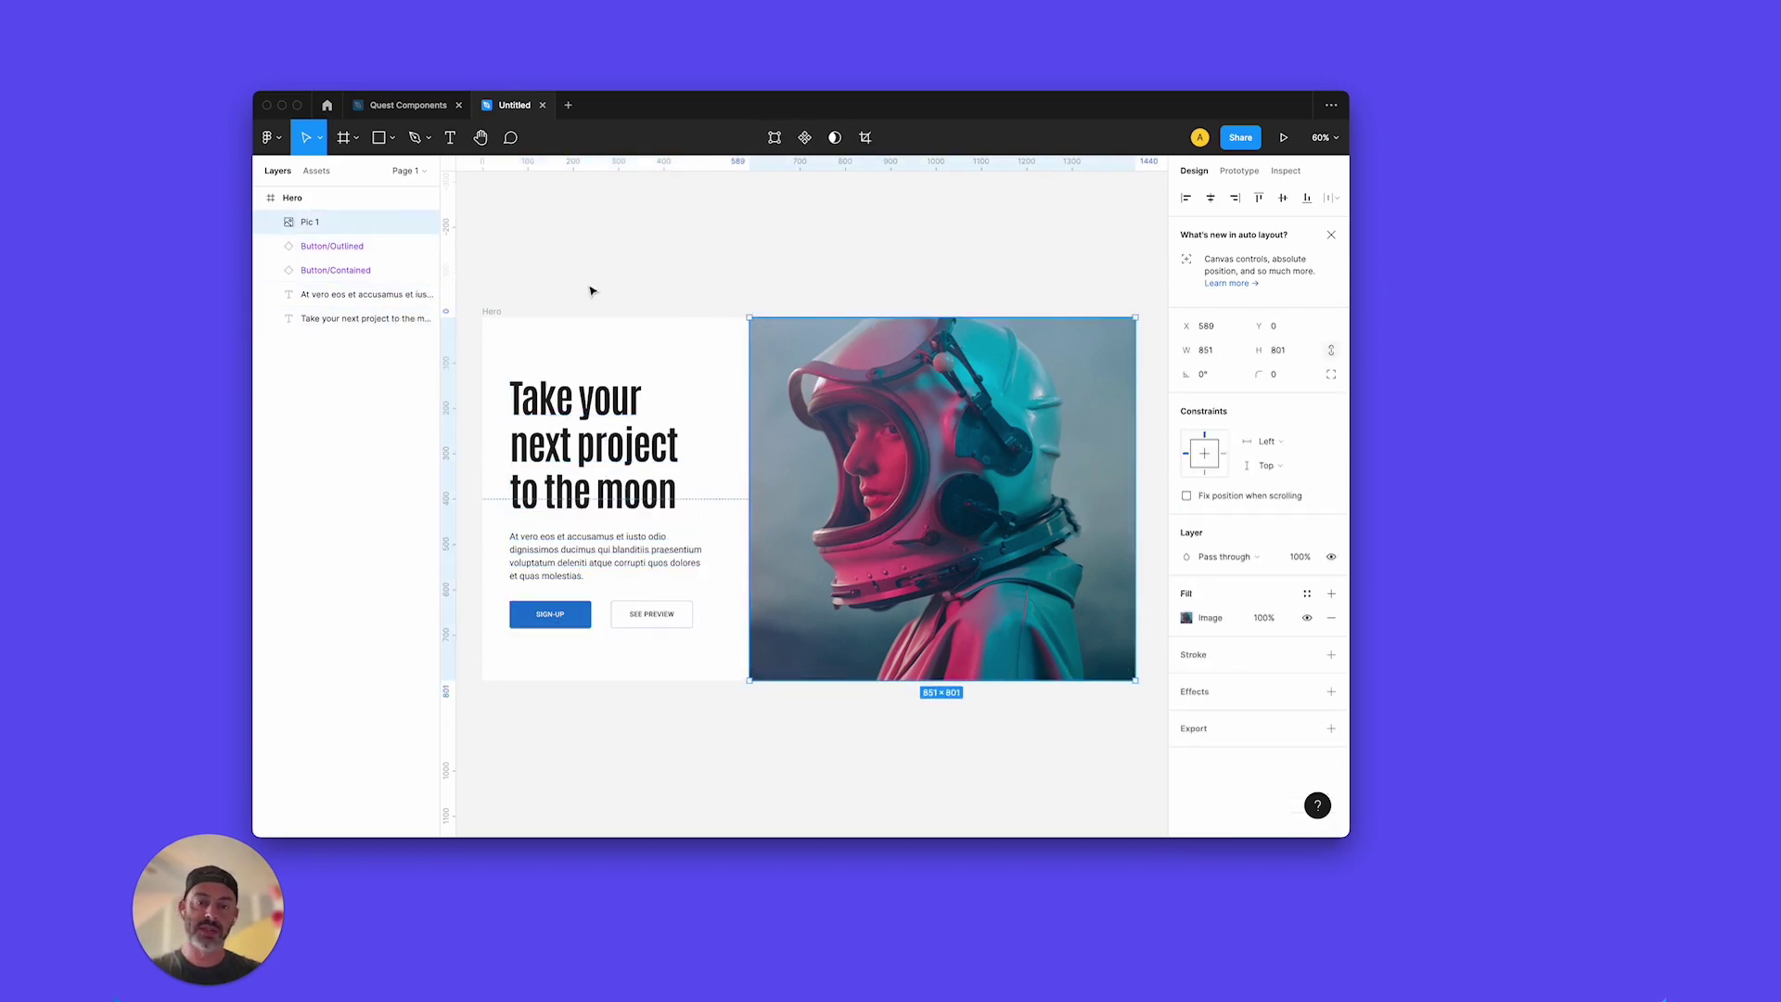
{"action": "key", "text": "Tab"}
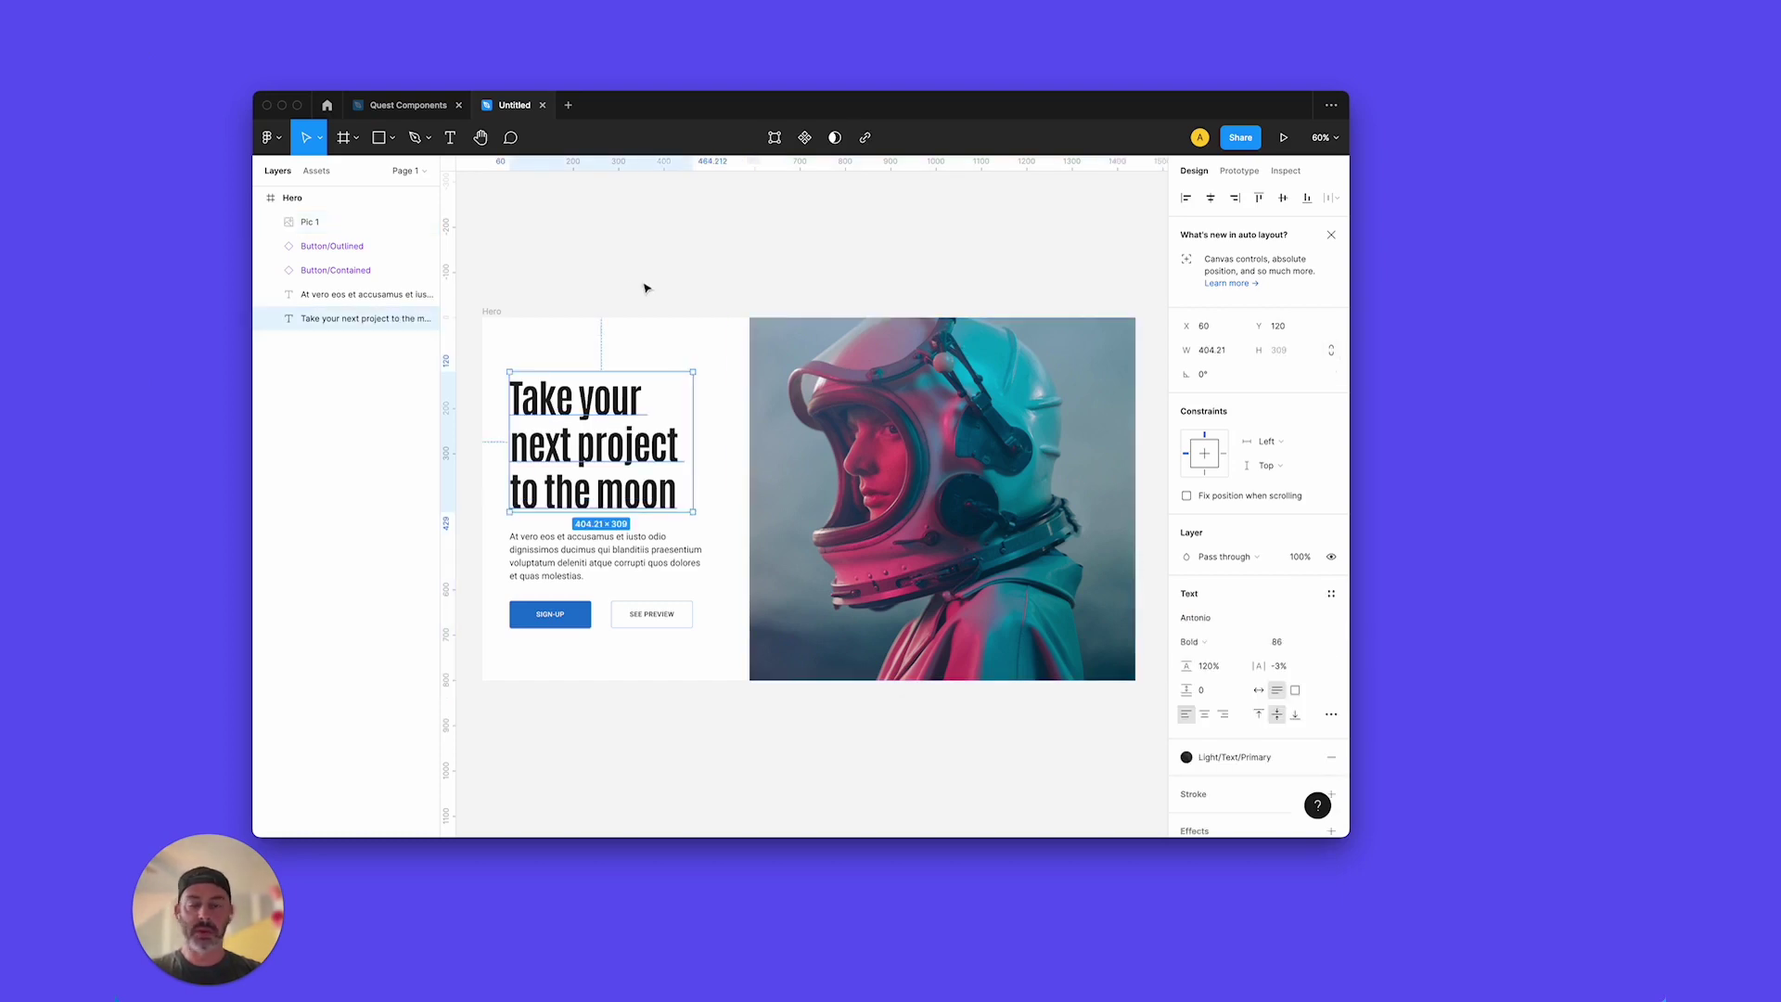
{"action": "left_click", "coordinate": [499, 316]}
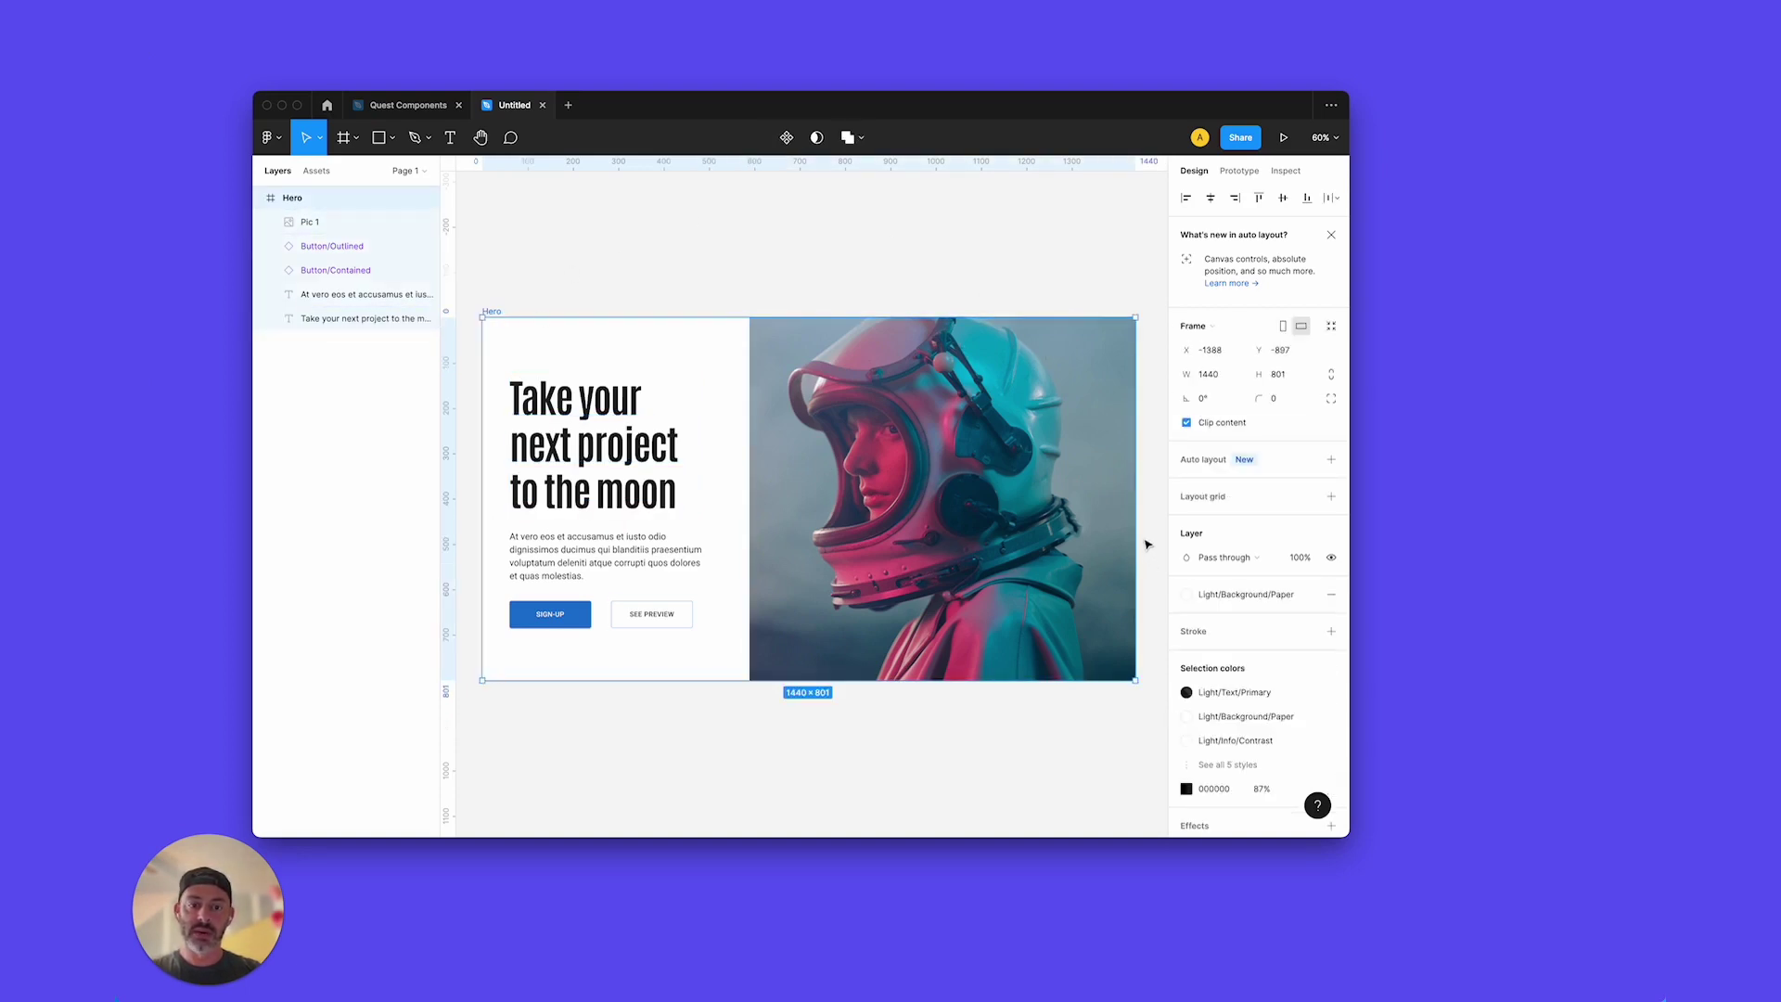
{"action": "mouse_move", "coordinate": [1135, 541]}
{"action": "left_mouse_down"}
{"action": "mouse_move", "coordinate": [1158, 540]}
{"action": "mouse_move", "coordinate": [795, 520]}
{"action": "mouse_move", "coordinate": [1125, 520]}
{"action": "mouse_move", "coordinate": [624, 519]}
{"action": "mouse_move", "coordinate": [1156, 523]}
{"action": "mouse_move", "coordinate": [1040, 511]}
{"action": "mouse_move", "coordinate": [1126, 501]}
{"action": "mouse_move", "coordinate": [665, 494]}
{"action": "mouse_move", "coordinate": [1150, 517]}
{"action": "left_mouse_up"}
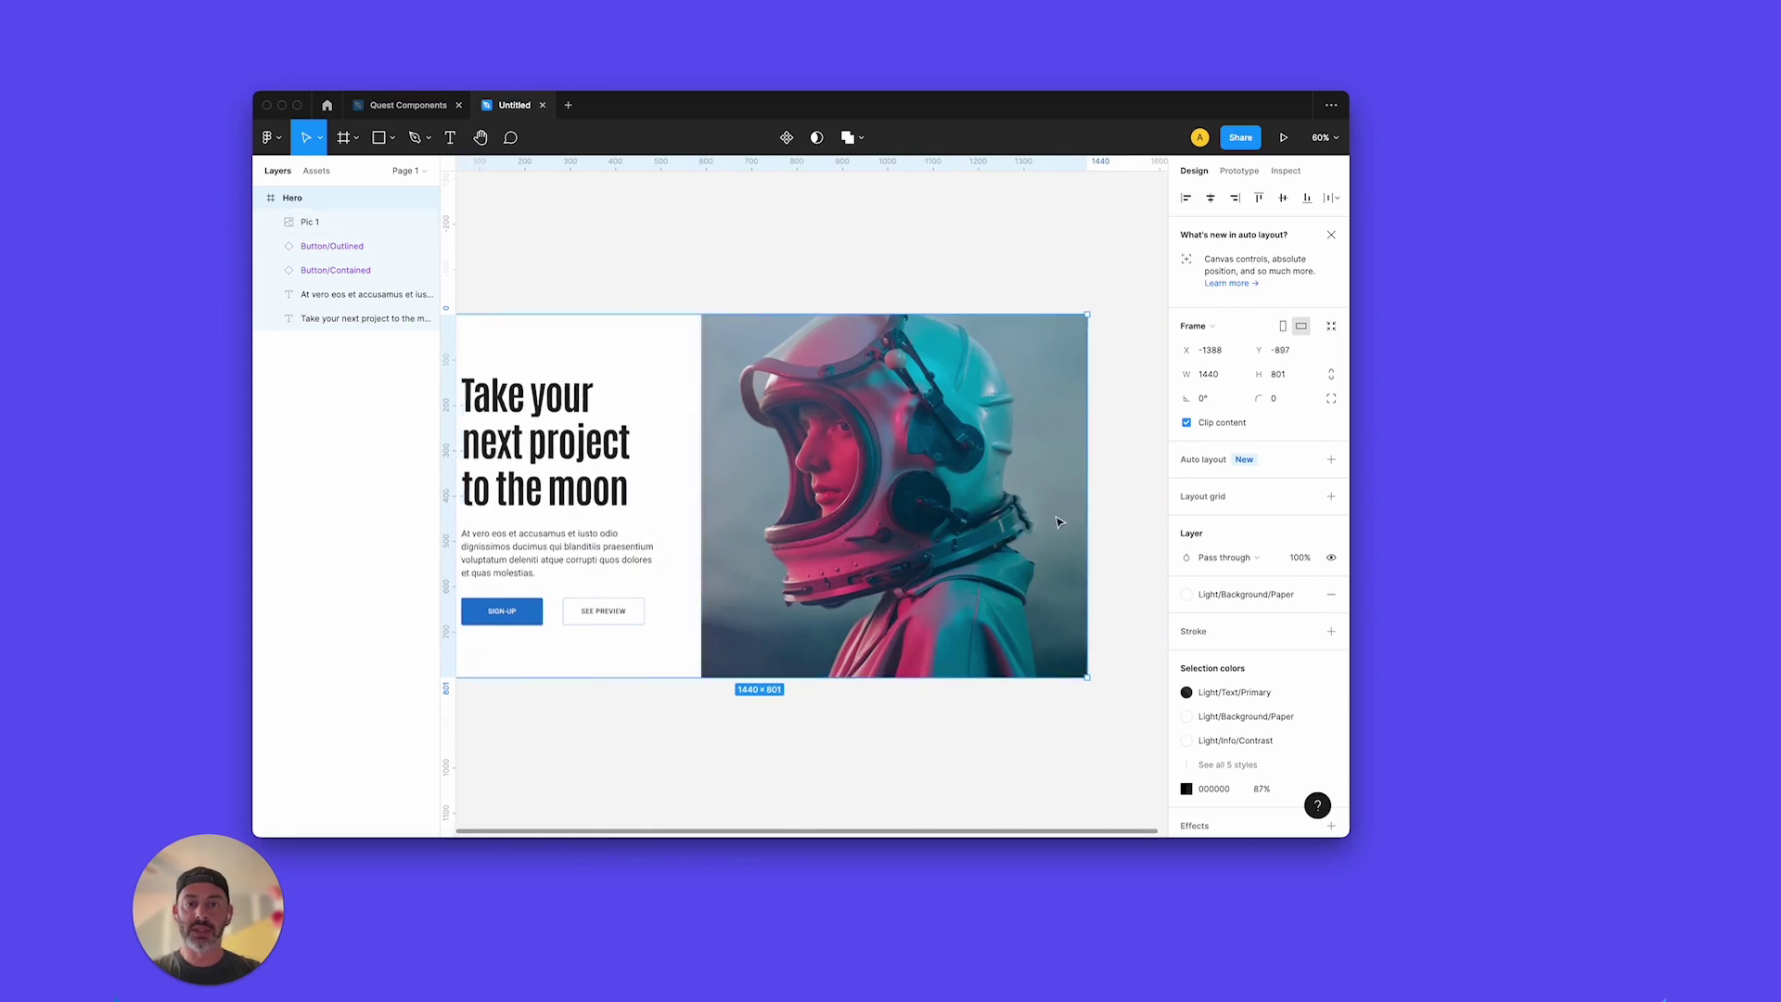
{"action": "scroll", "coordinate": [1058, 517], "scroll_direction": "left", "scroll_amount": 2}
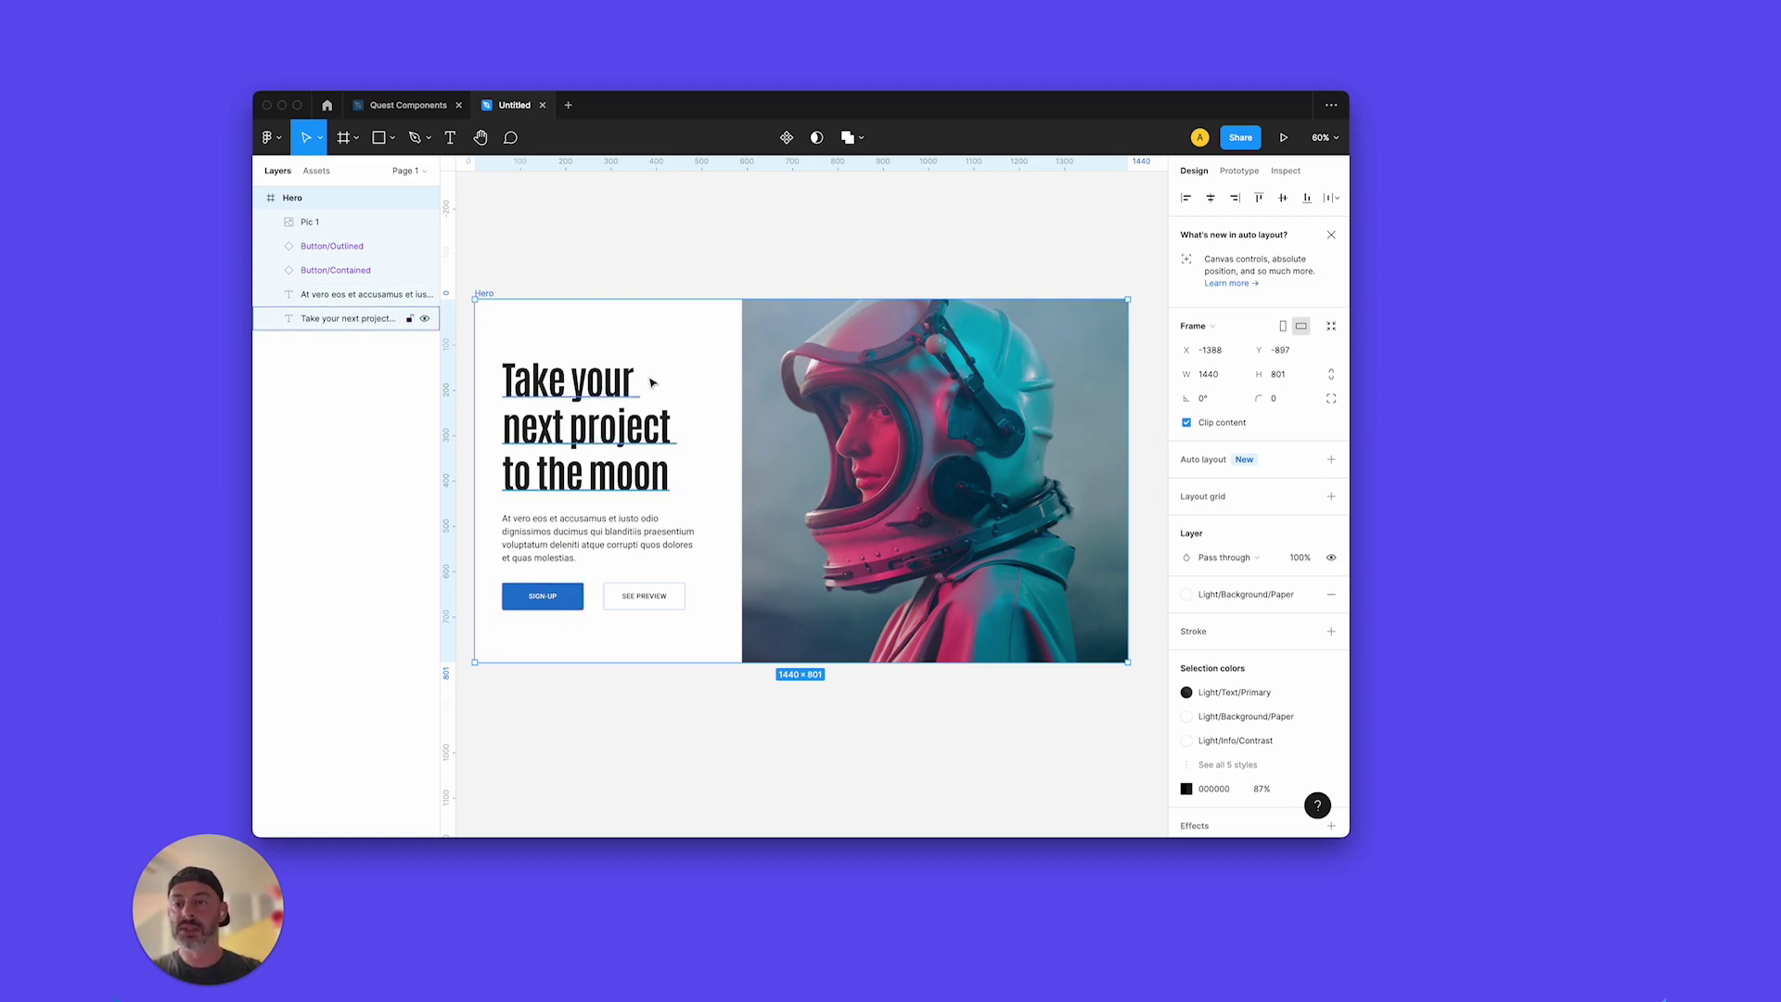
Step: Wrap the headline and paragraph in an auto-layout frame named 'text'
{"action": "left_click", "coordinate": [566, 404]}
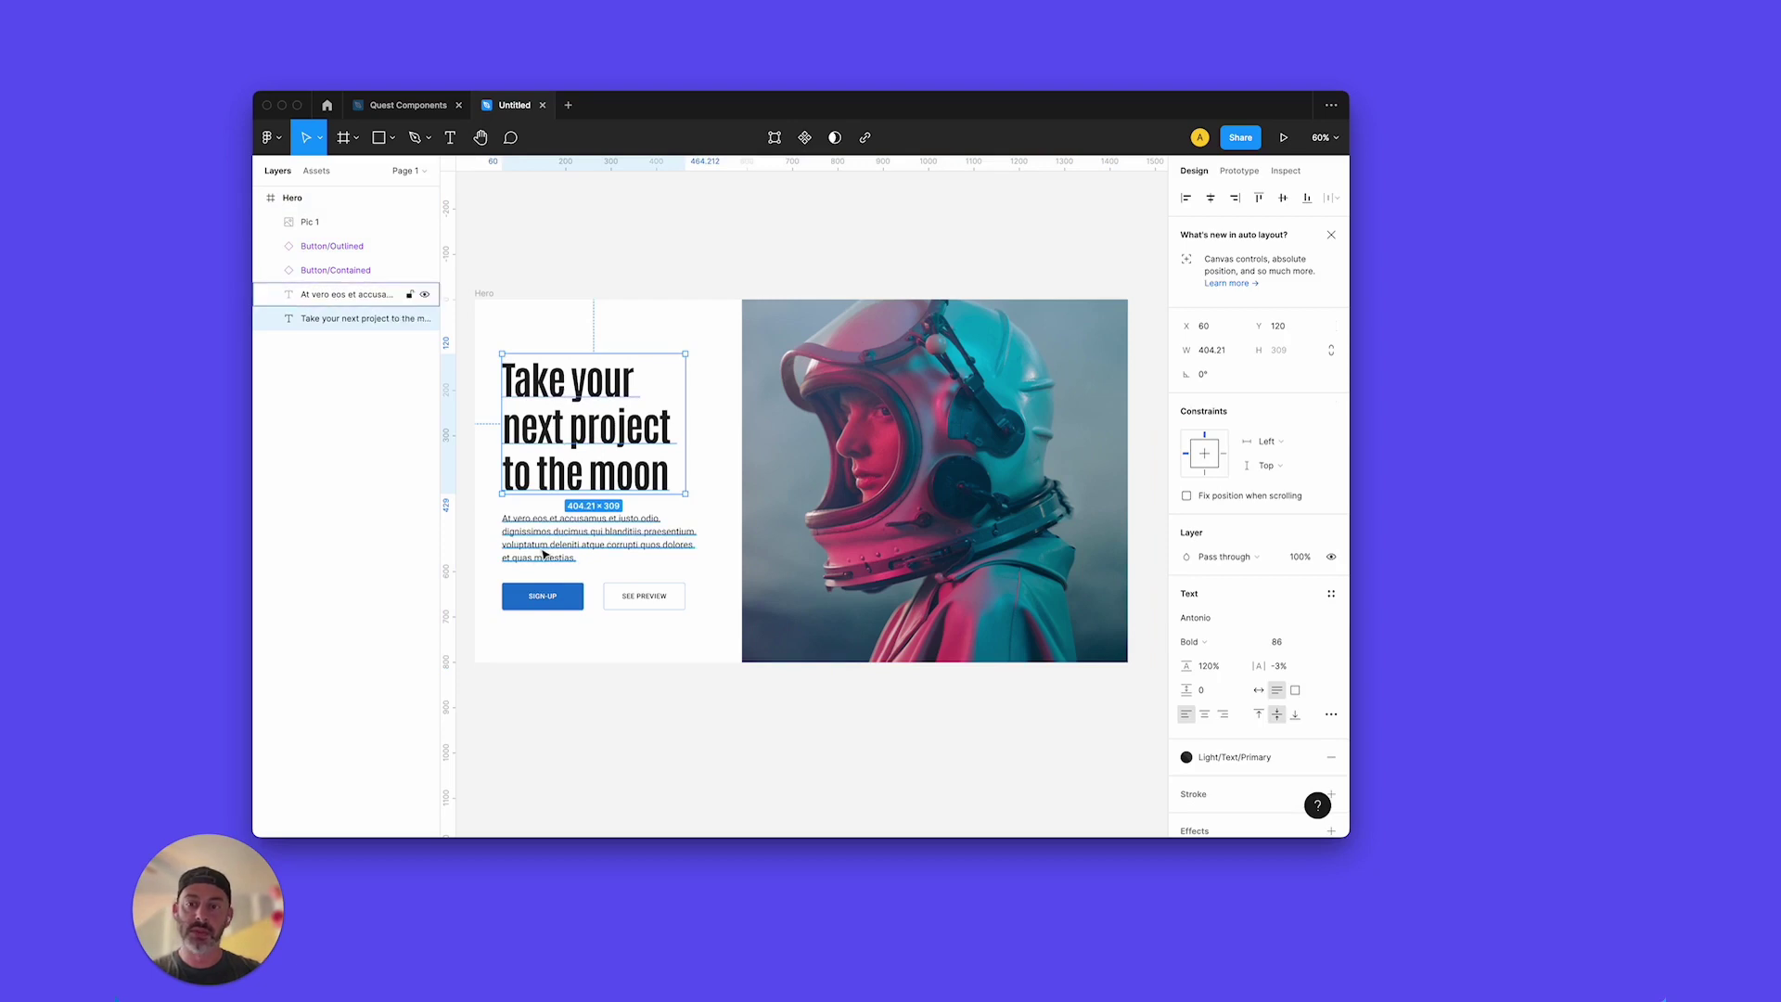
{"action": "left_click", "coordinate": [544, 555], "text": "shift"}
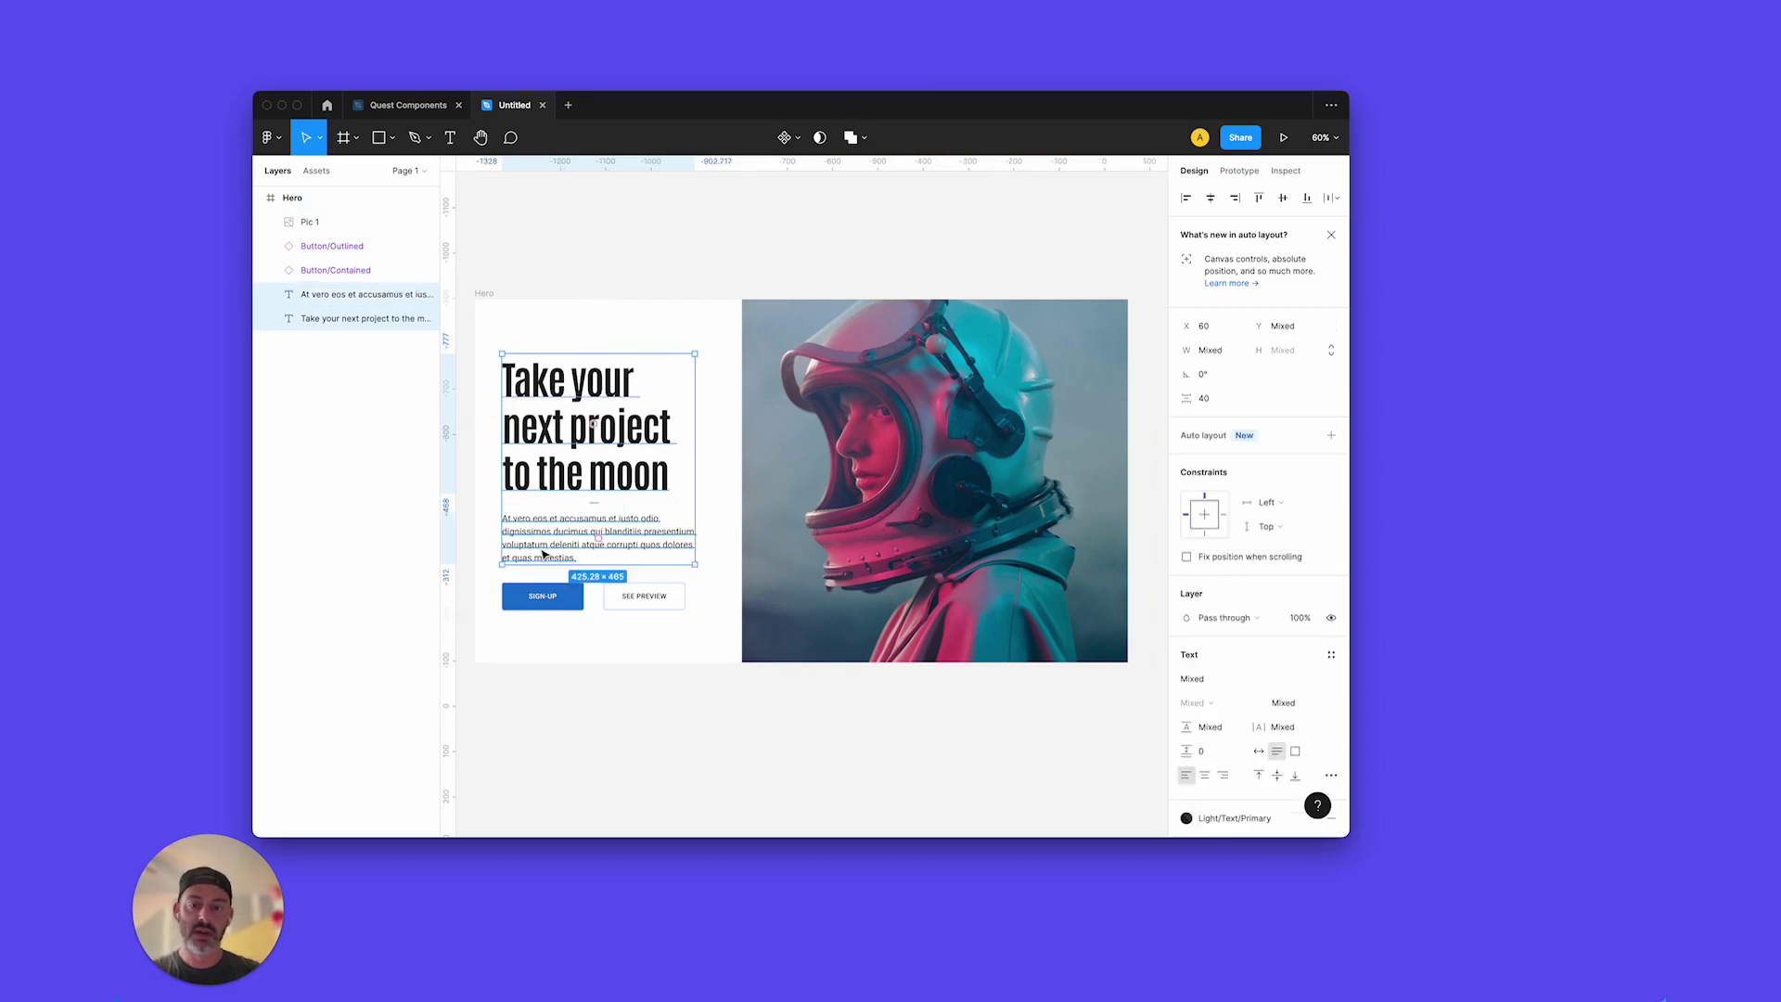
{"action": "left_click", "coordinate": [1332, 438]}
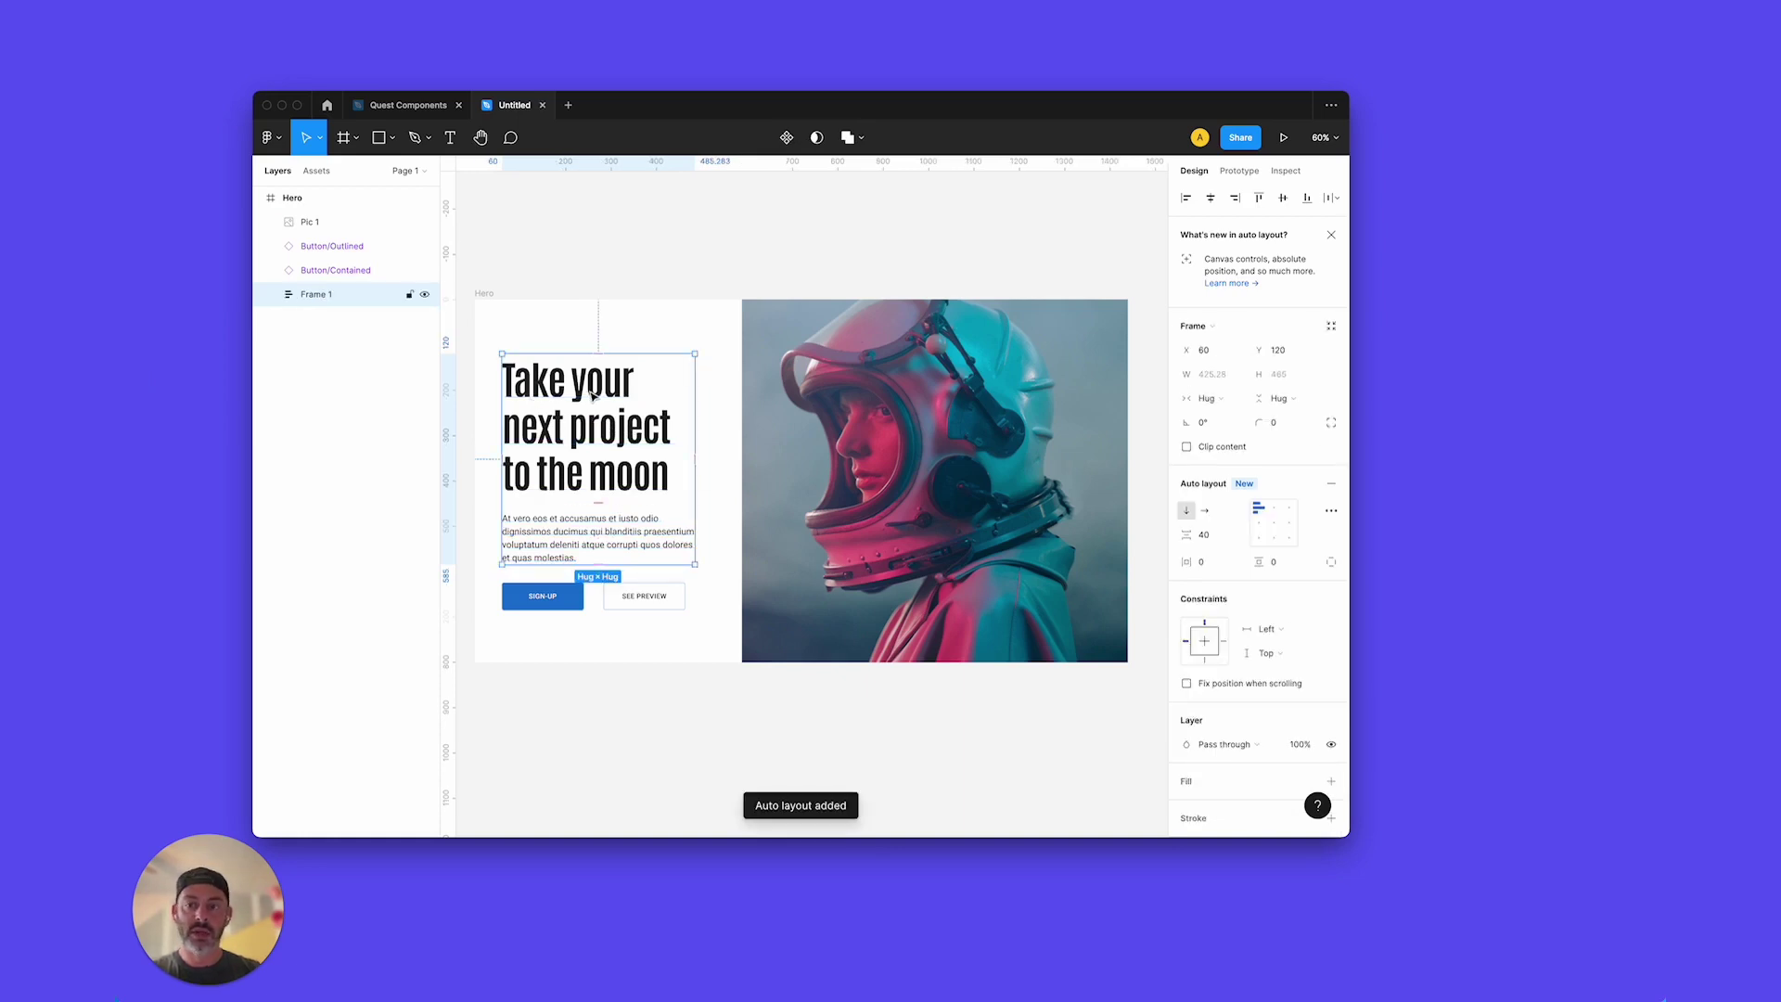
{"action": "double_click", "coordinate": [314, 296]}
{"action": "type", "text": "tex"}
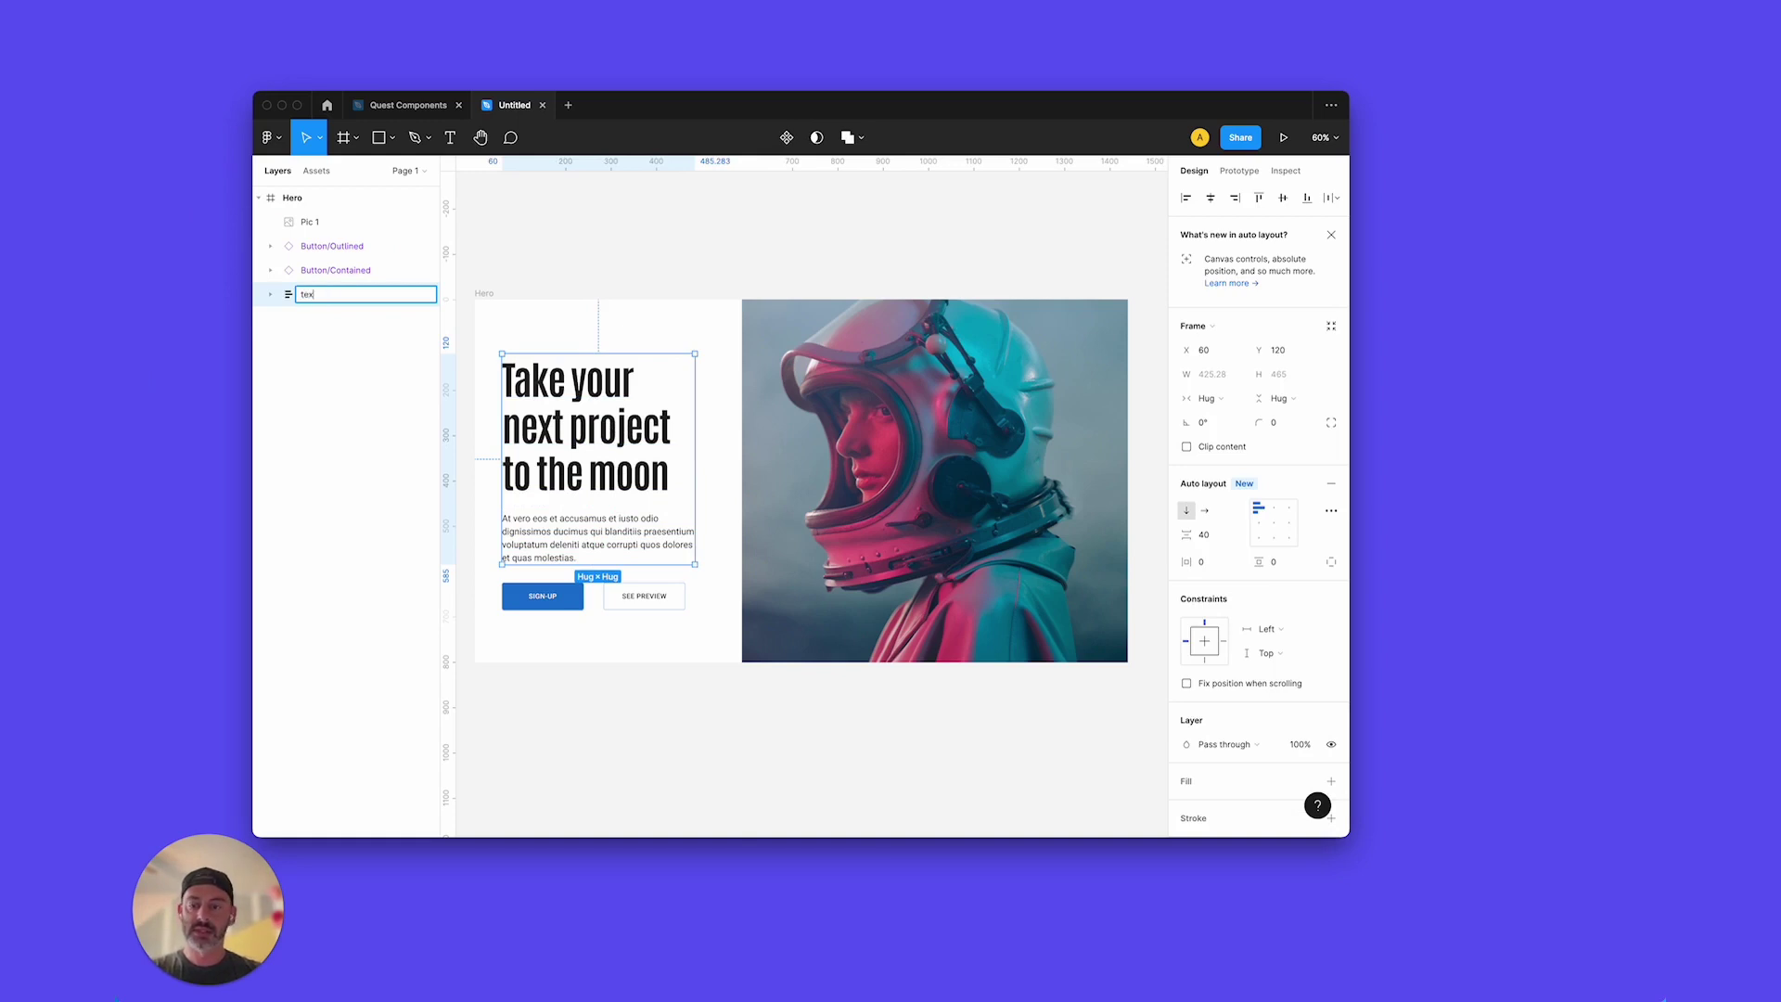
{"action": "type", "text": "t"}
{"action": "key", "text": "Return"}
{"action": "left_click", "coordinate": [271, 294]}
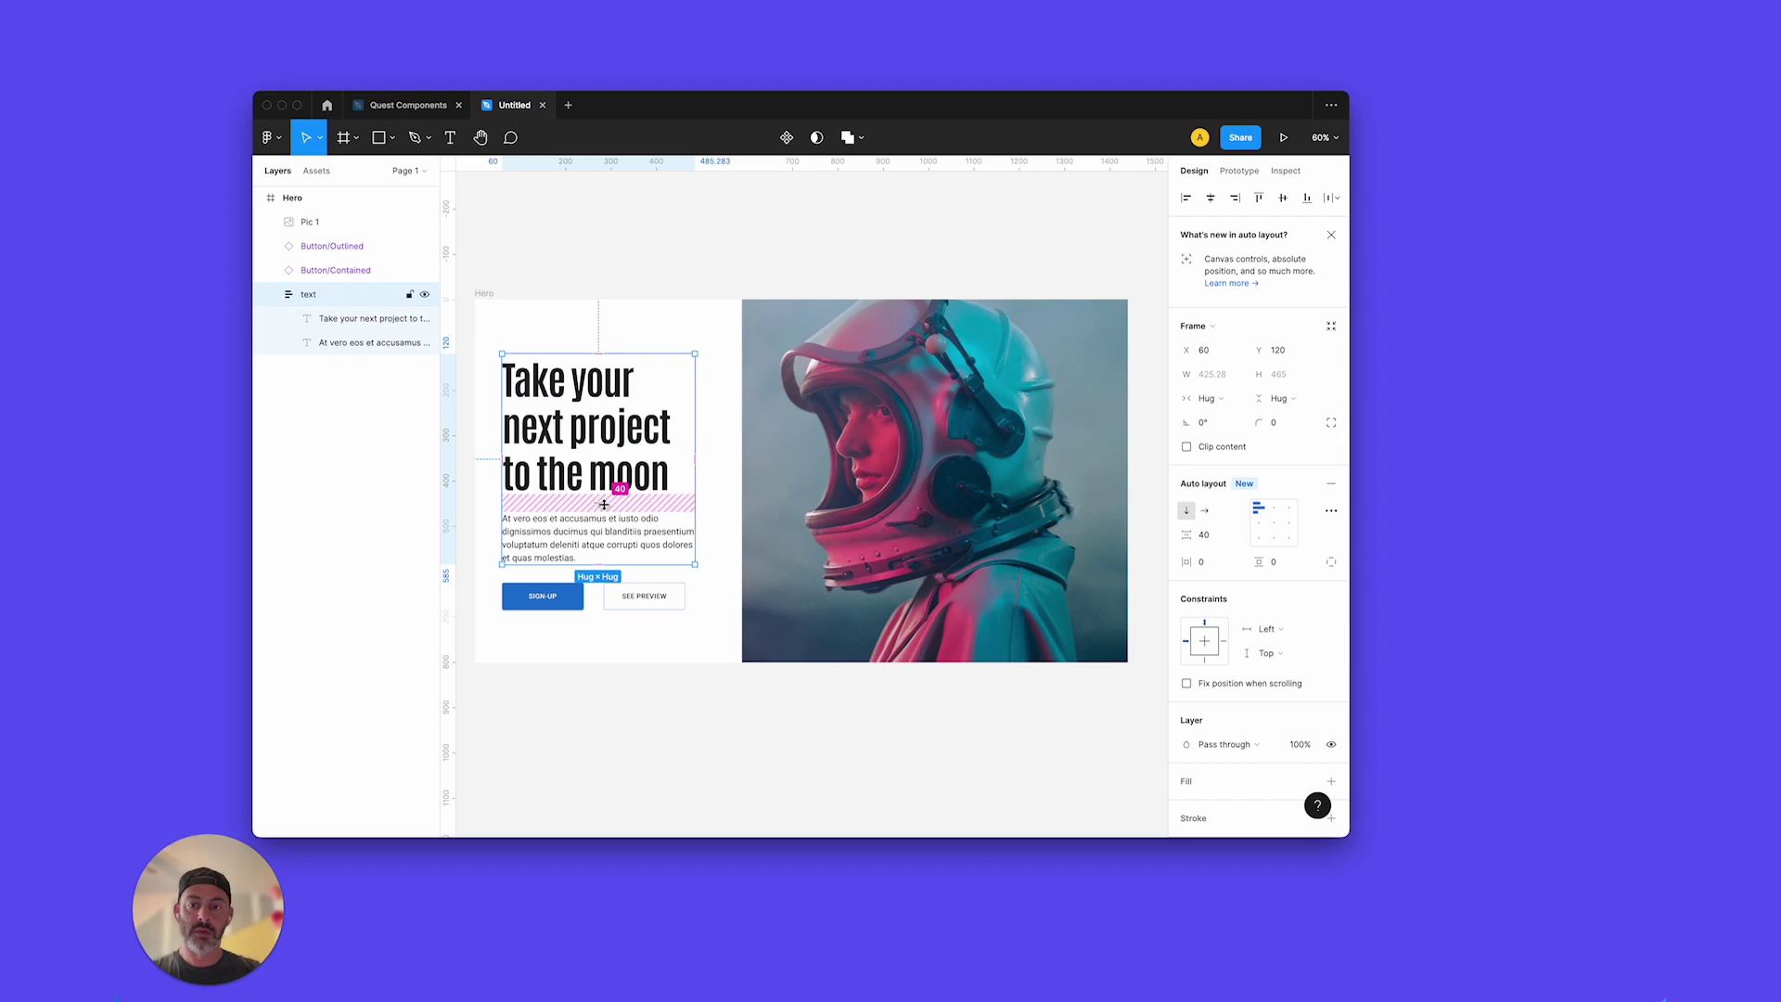
Step: Group the SIGN-UP and SEE PREVIEW buttons into a horizontal auto-layout frame
{"action": "left_click", "coordinate": [567, 599]}
{"action": "left_click", "coordinate": [652, 597], "text": "shift"}
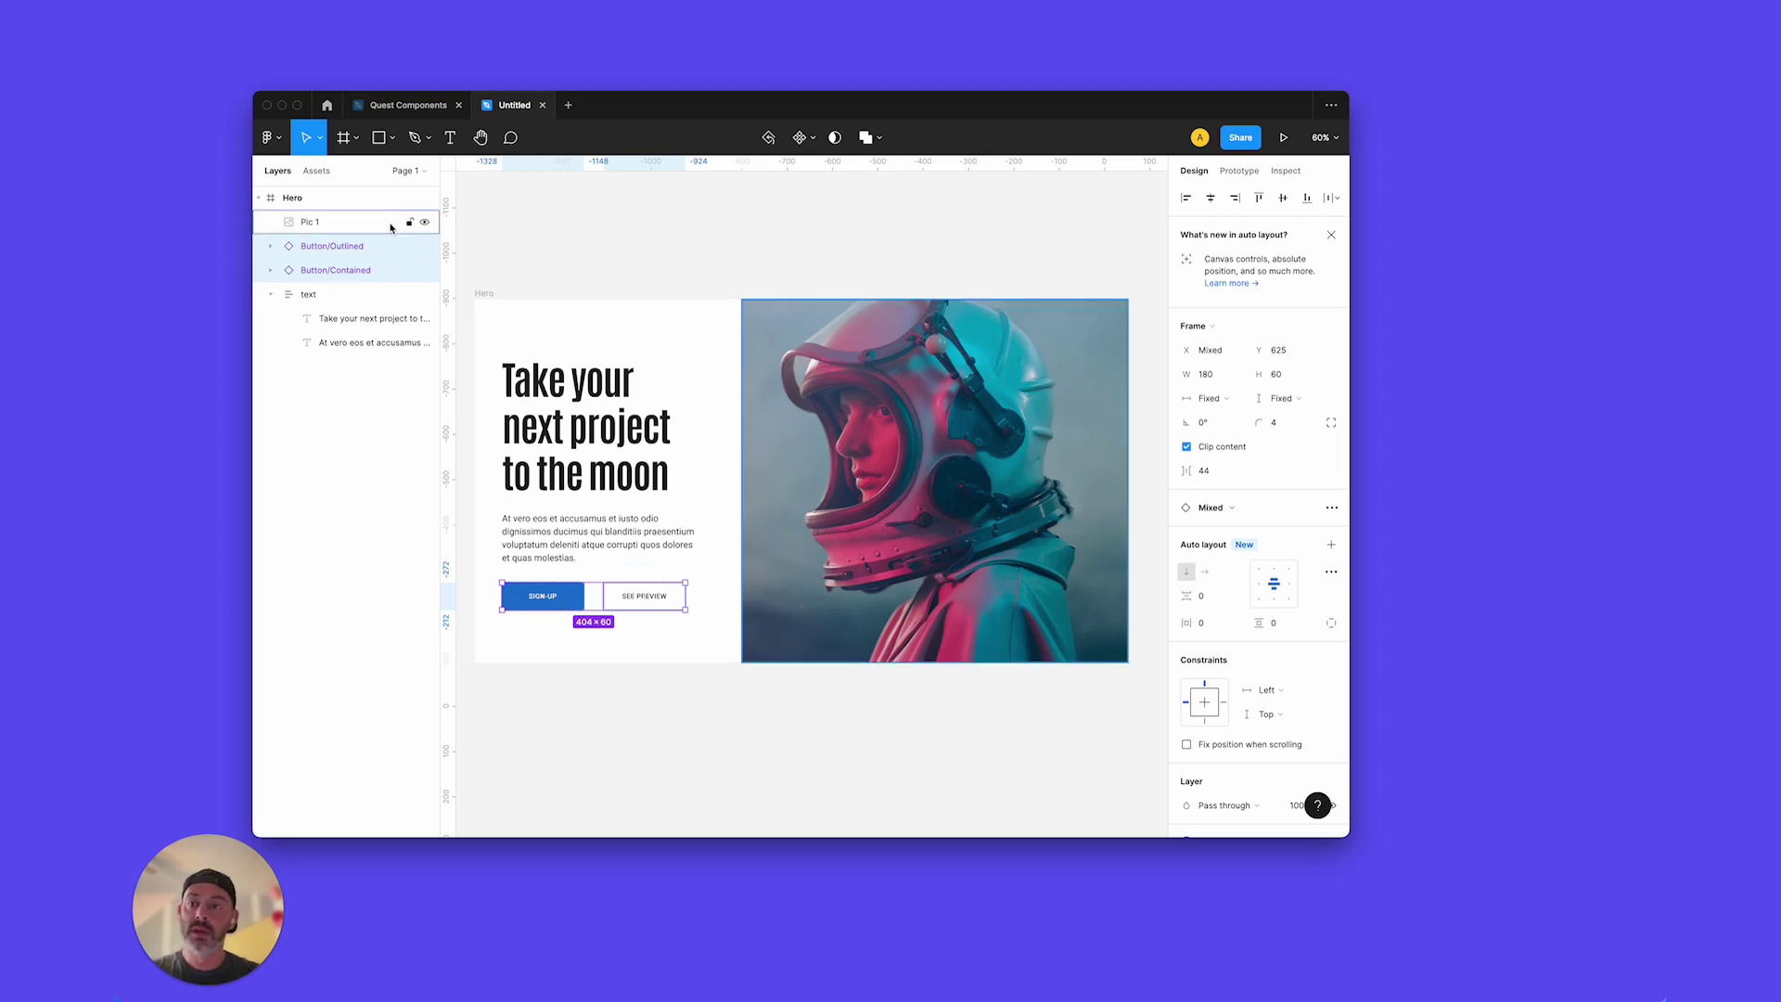
{"action": "key", "text": "super+g"}
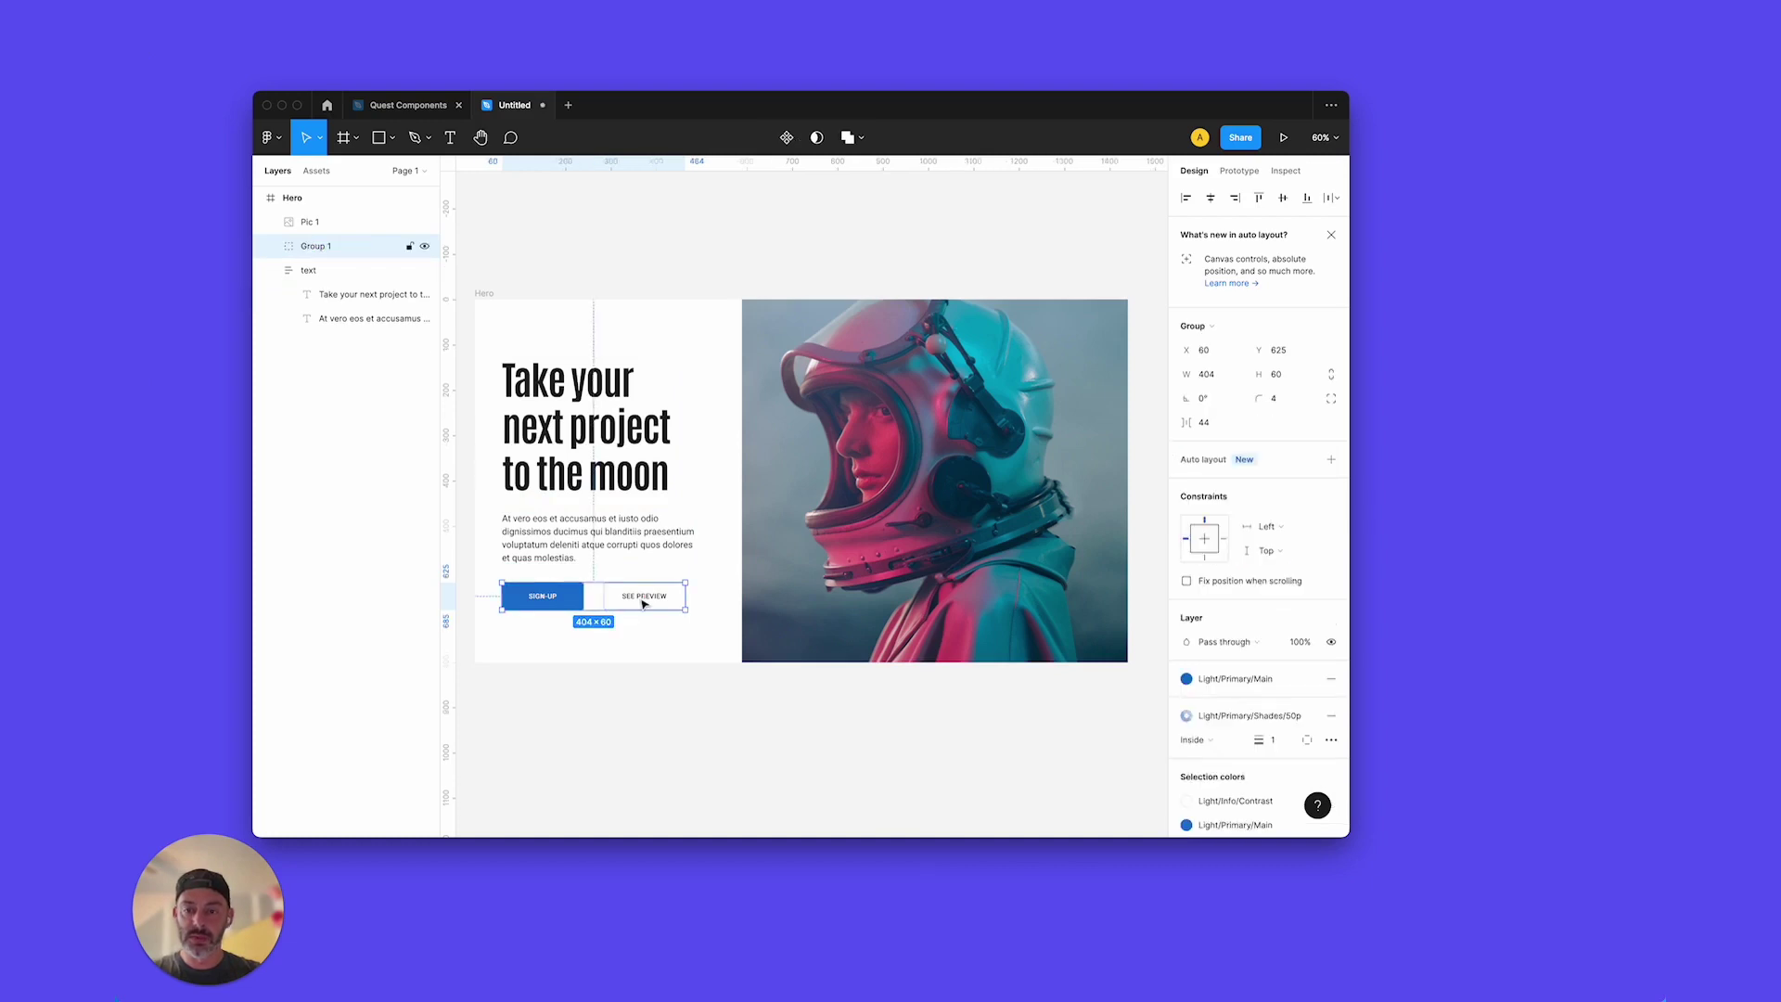
{"action": "left_click", "coordinate": [1332, 461]}
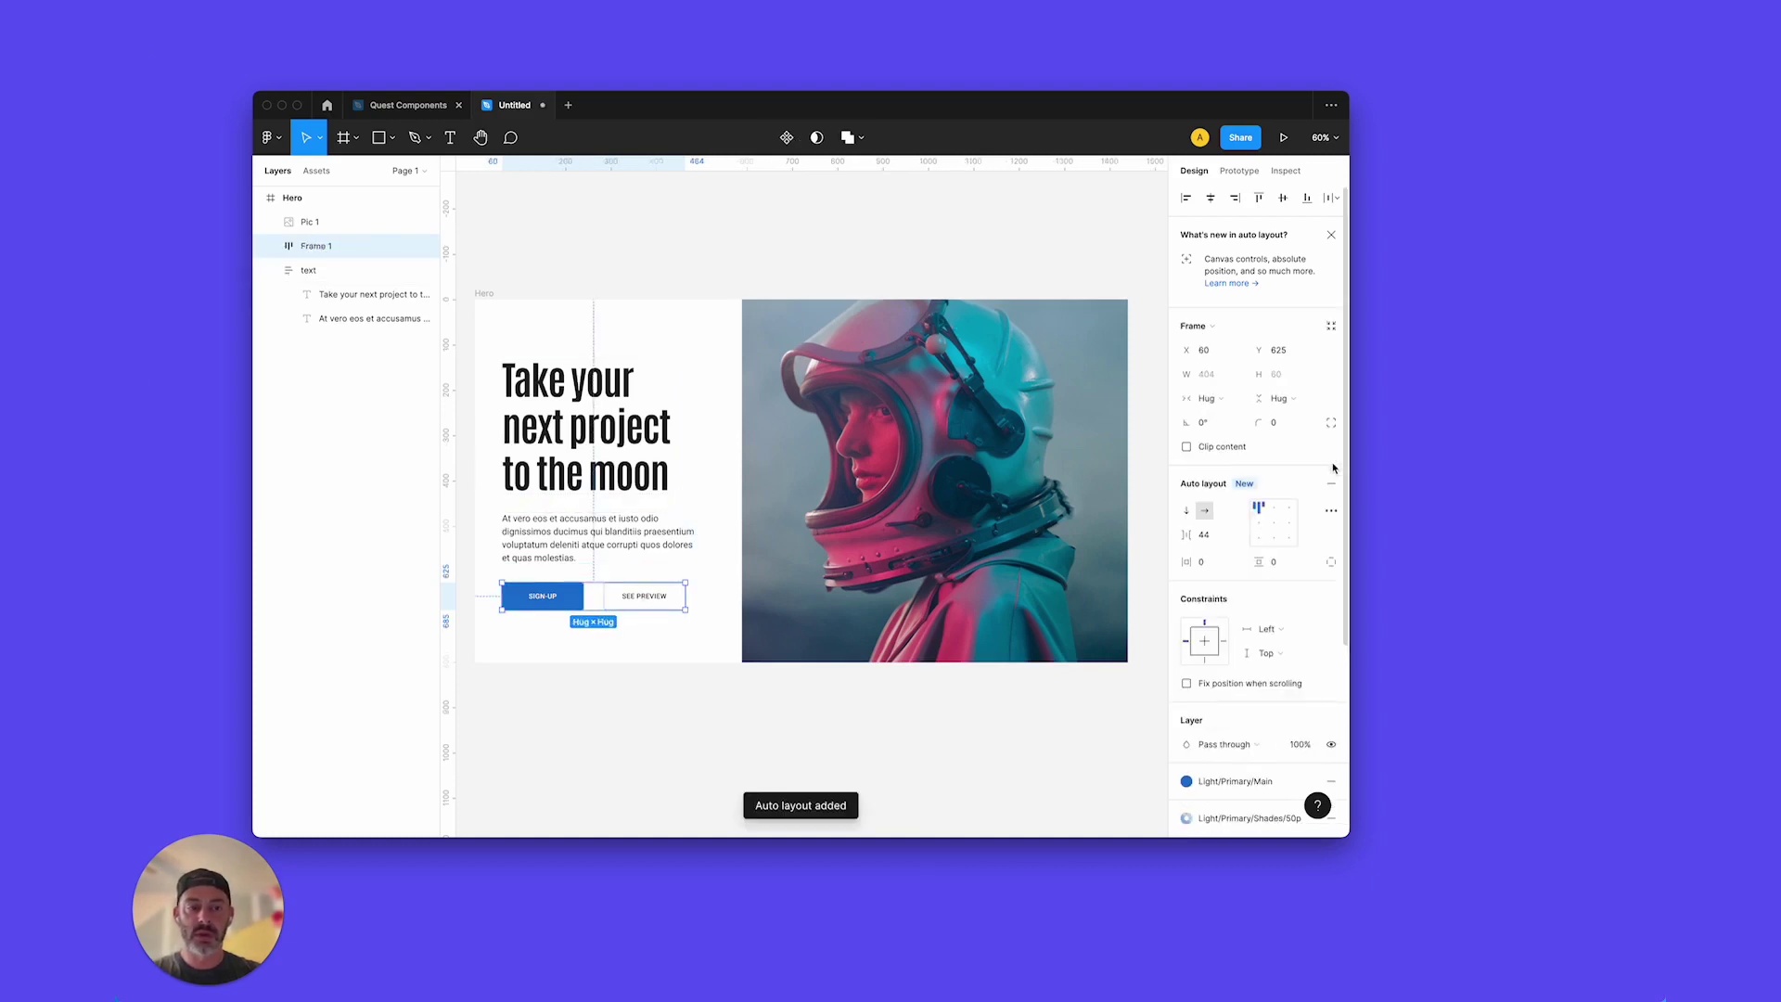
{"action": "left_click", "coordinate": [590, 404], "text": "shift"}
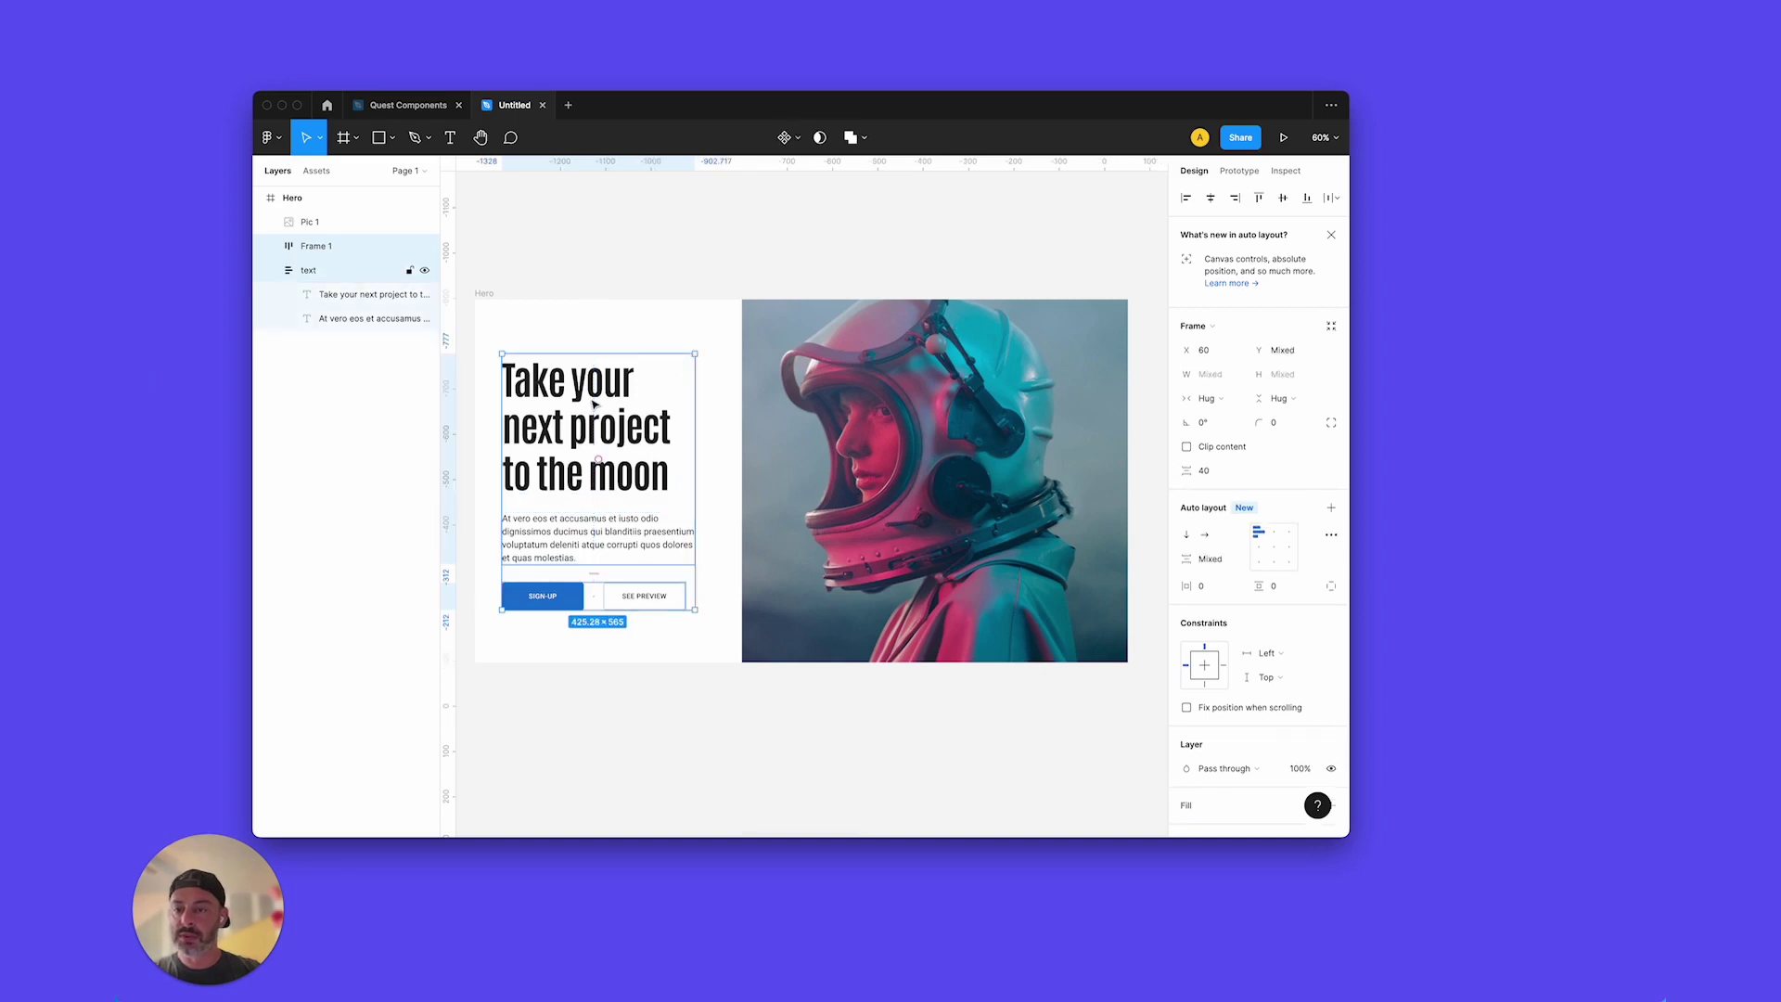
Step: Wrap the text and buttons frames in one auto-layout frame named 'Left side'
{"action": "left_click", "coordinate": [1332, 508]}
{"action": "double_click", "coordinate": [317, 247]}
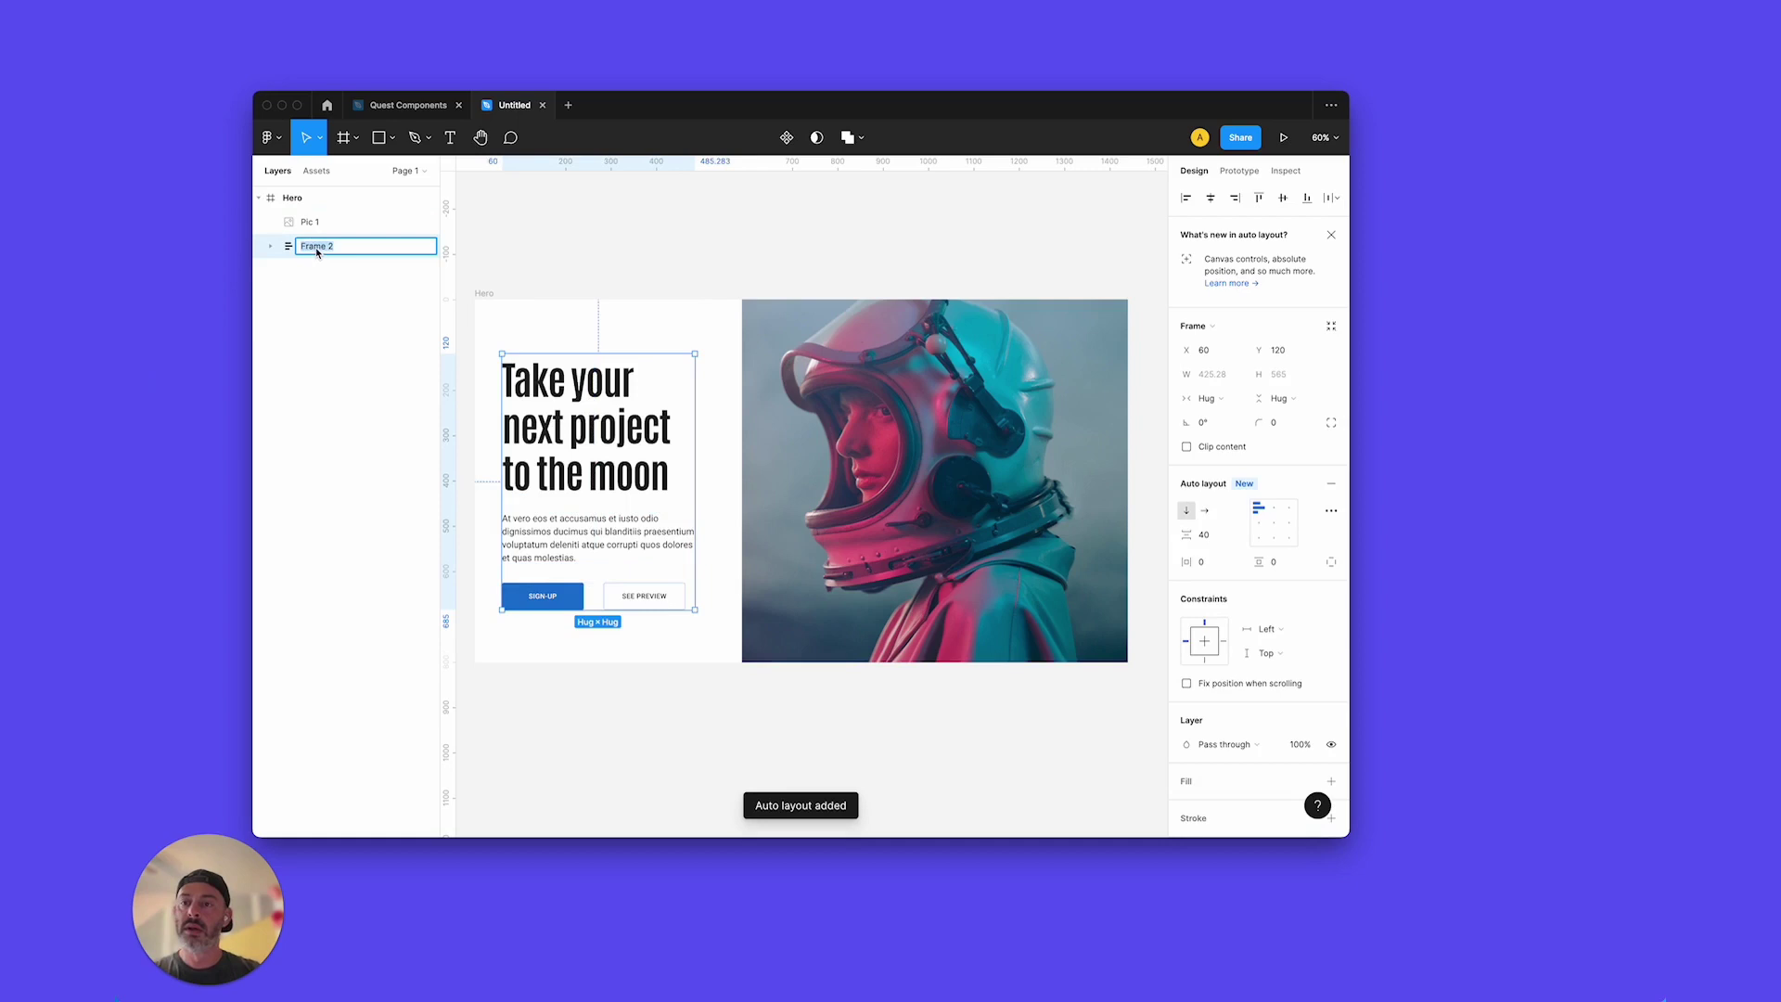
{"action": "type", "text": "Left side"}
{"action": "key", "text": "Return"}
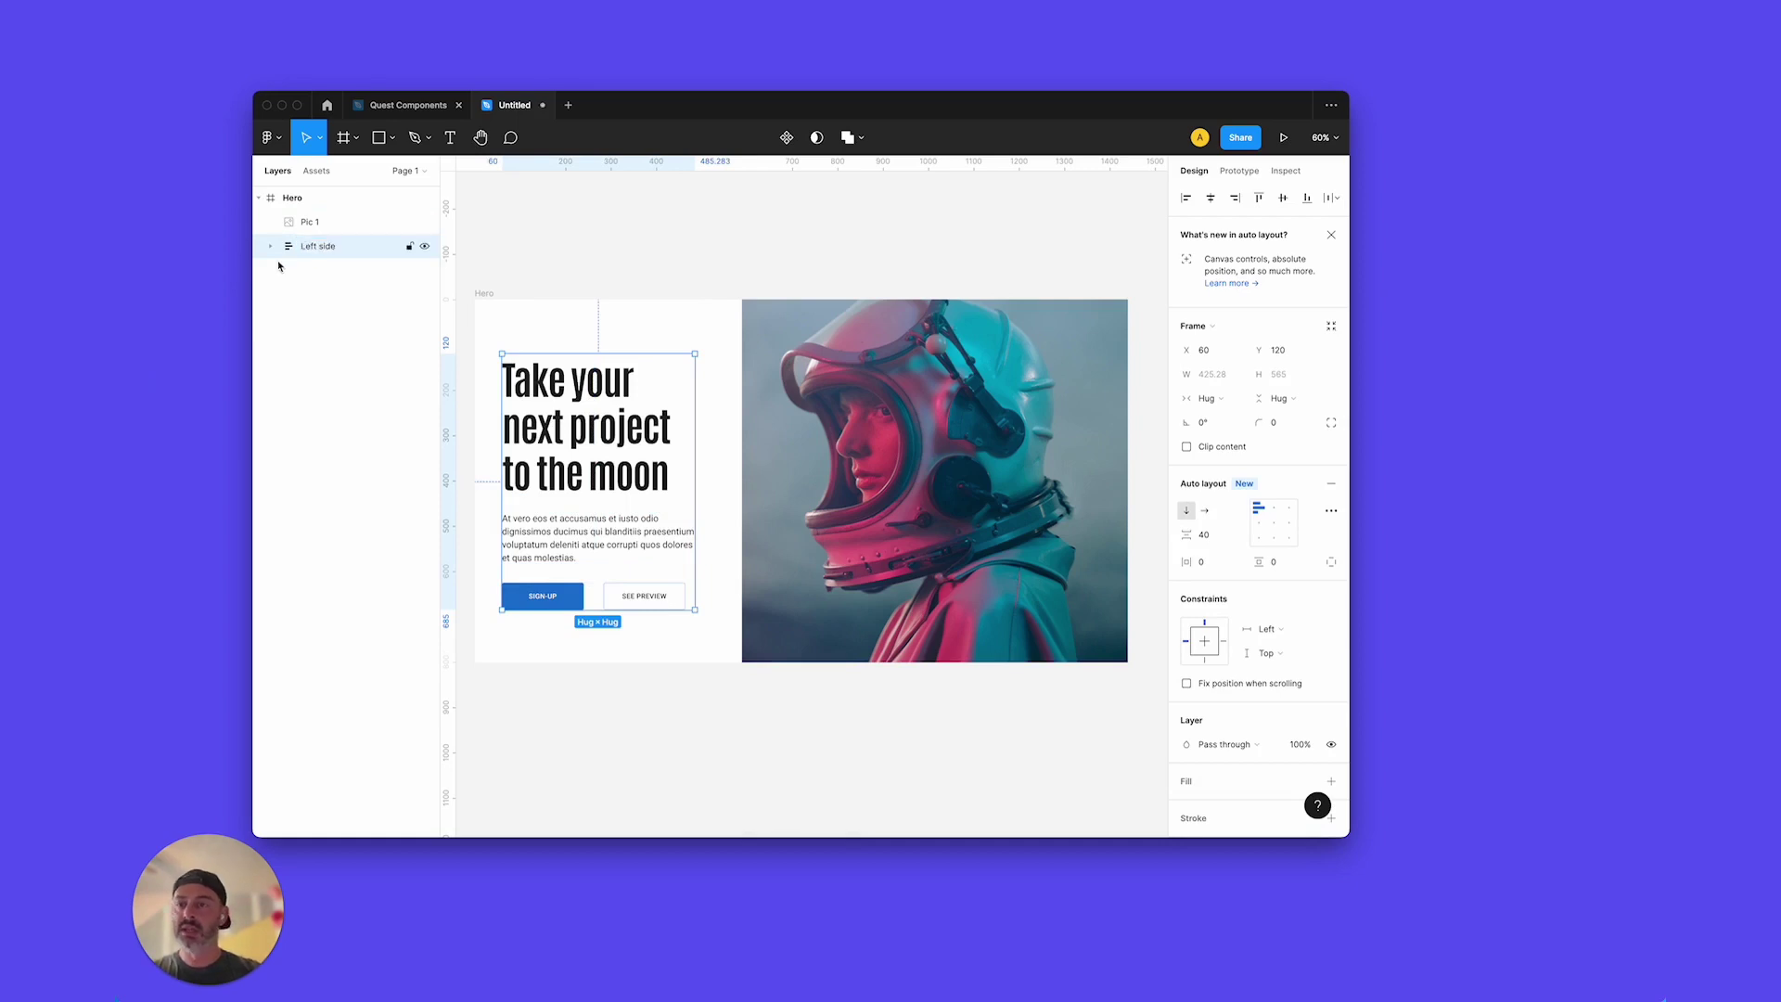
{"action": "left_click", "coordinate": [273, 248]}
Step: Rename the buttons frame inside Left side to 'btns'
{"action": "left_click", "coordinate": [279, 270]}
{"action": "left_click", "coordinate": [283, 318]}
{"action": "left_click", "coordinate": [288, 342]}
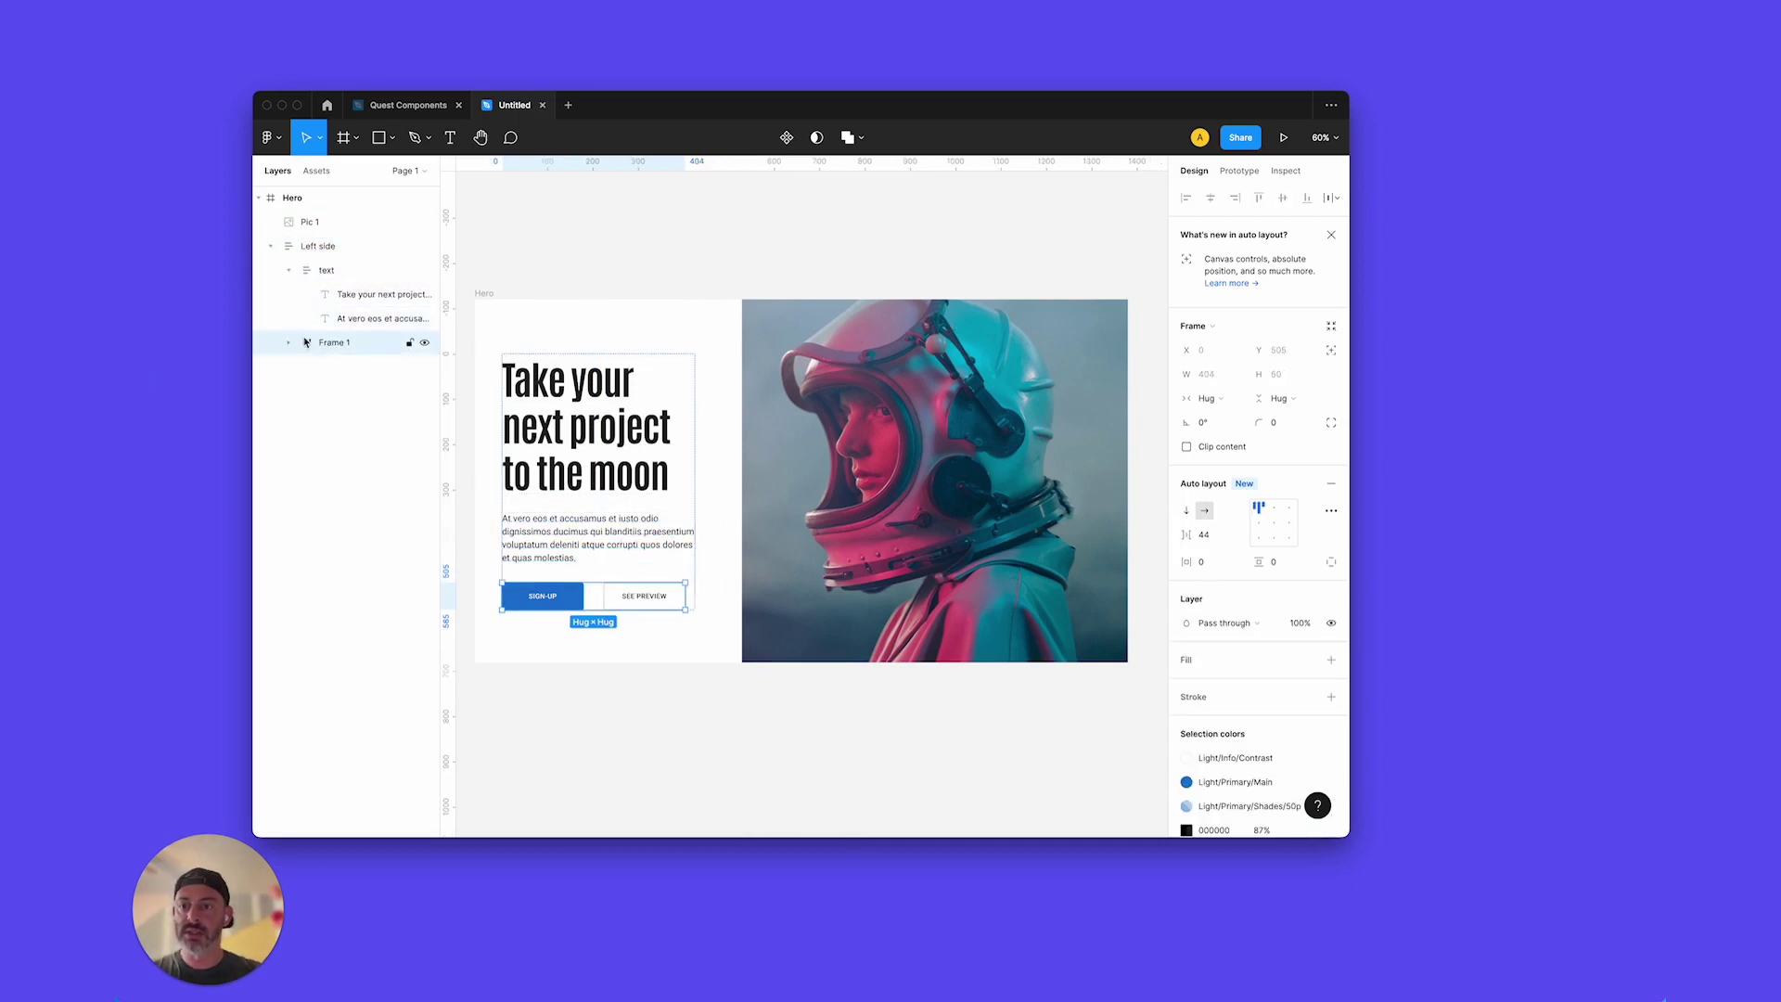
{"action": "left_click", "coordinate": [289, 343]}
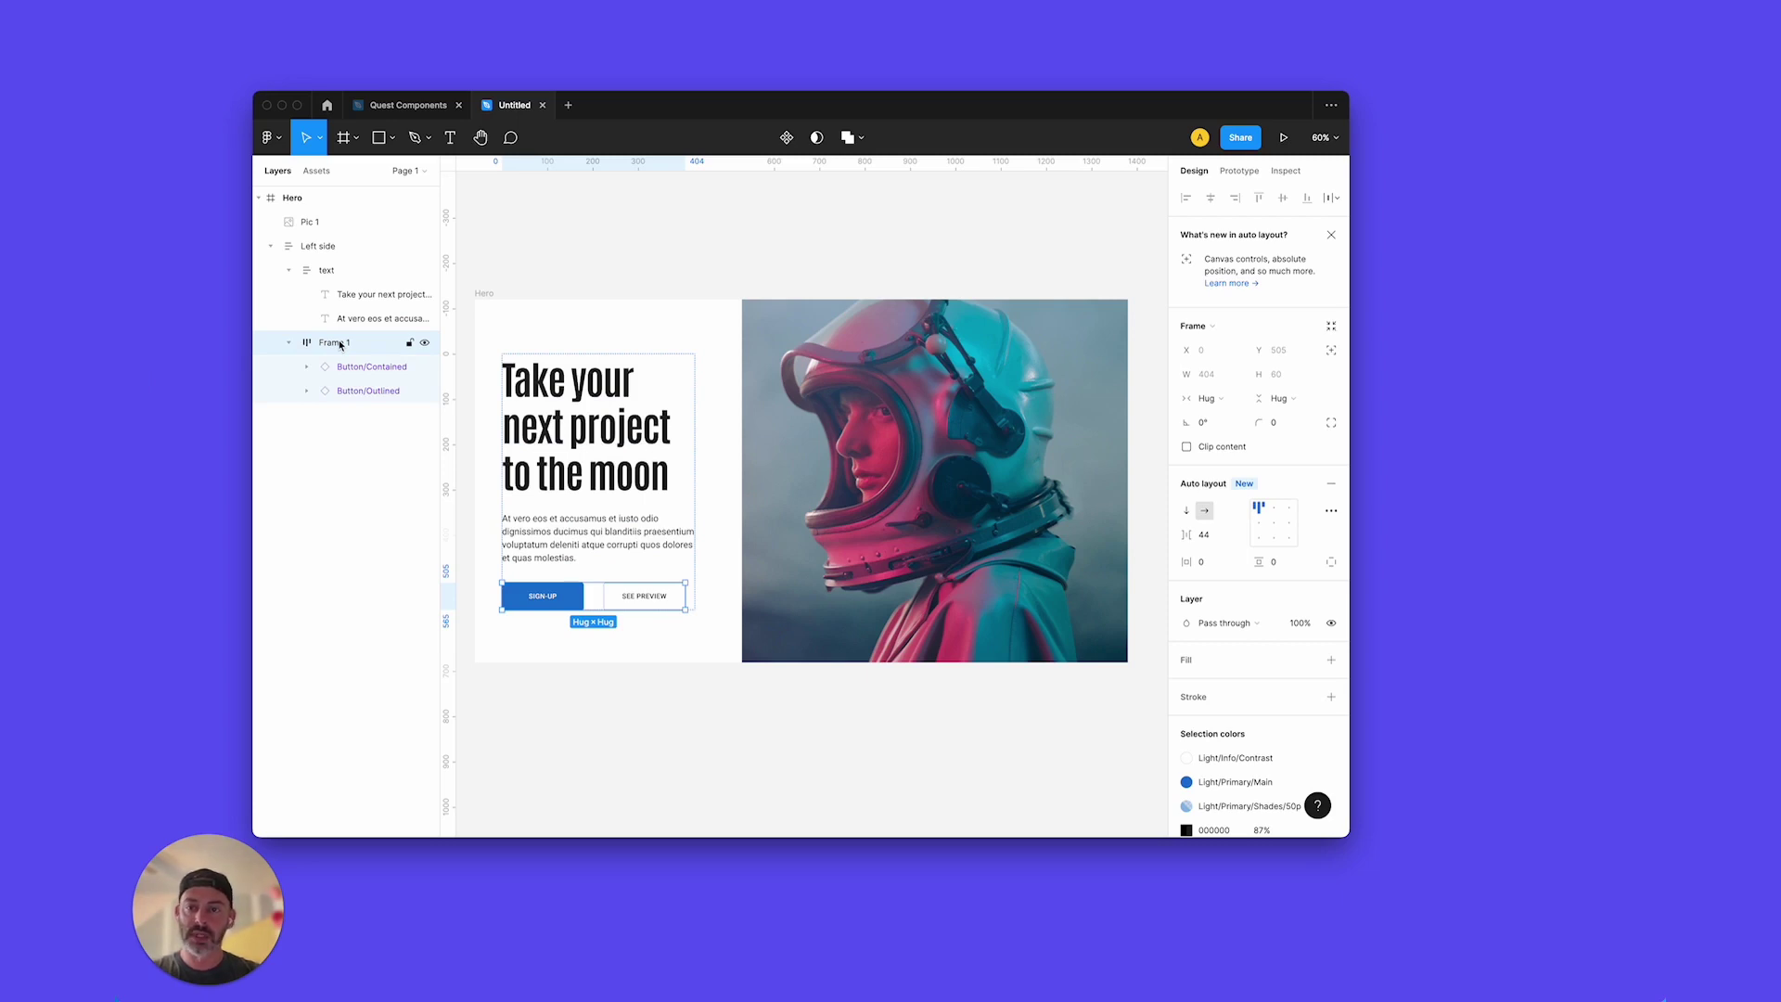
{"action": "double_click", "coordinate": [339, 345]}
{"action": "type", "text": "btns"}
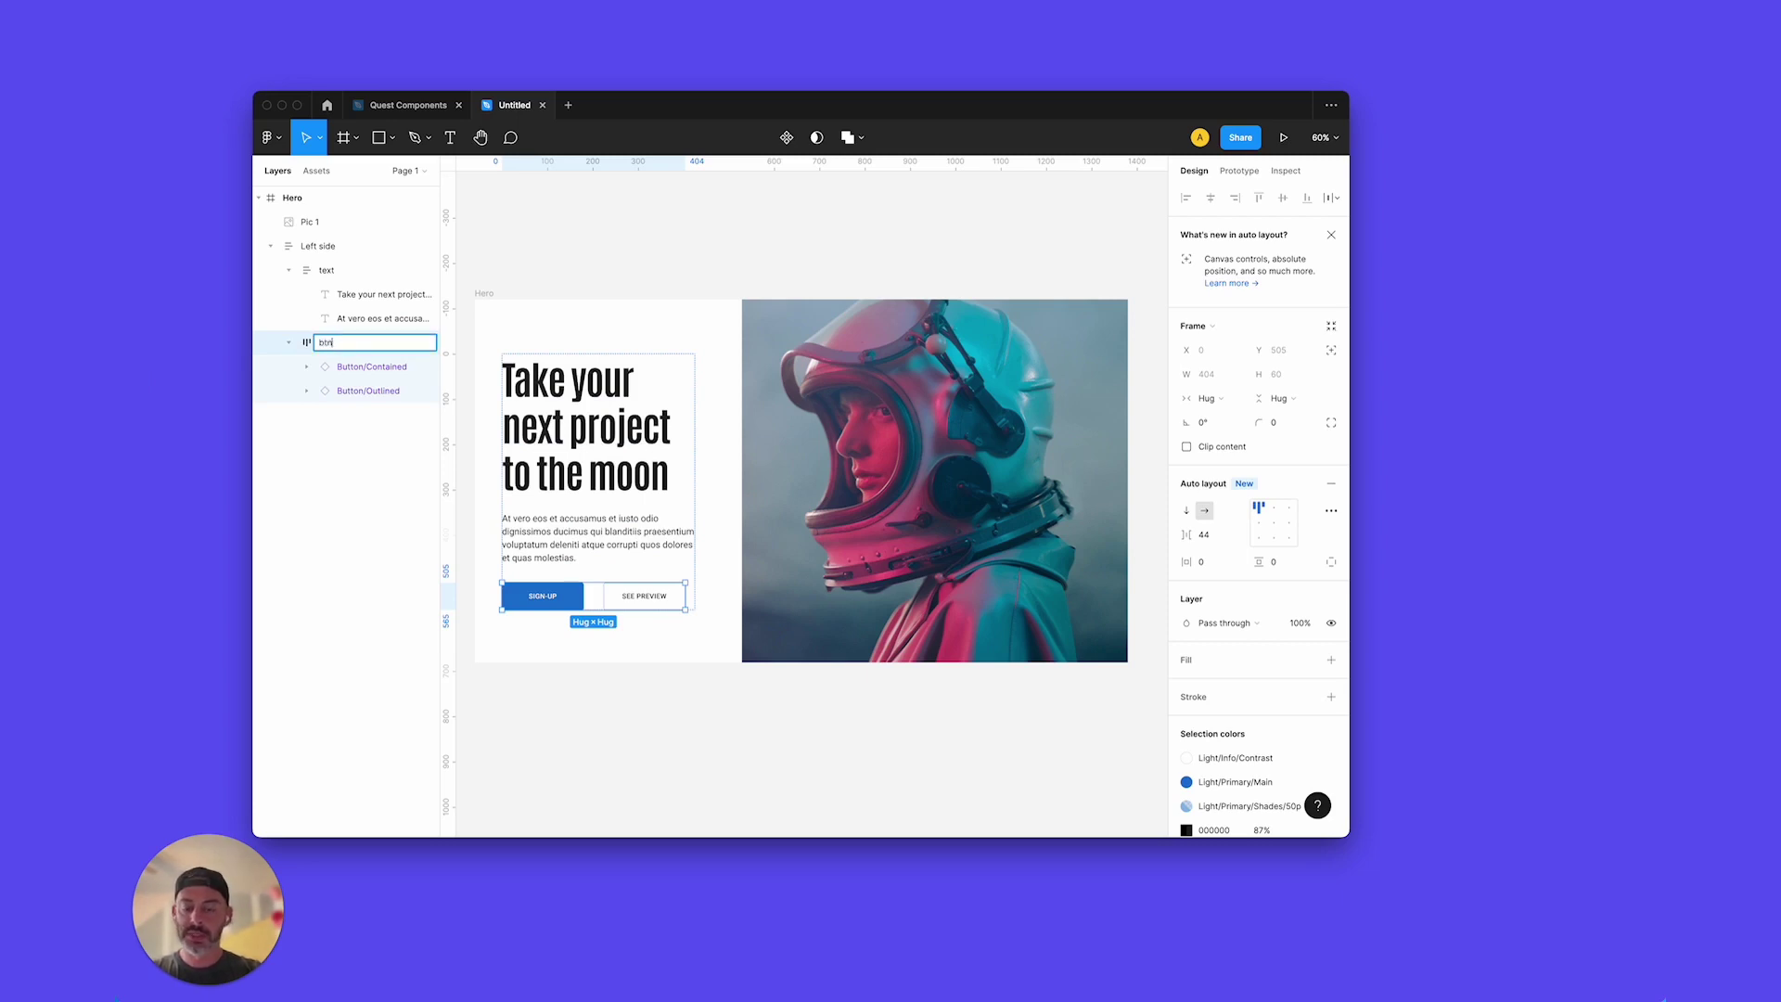
{"action": "key", "text": "Return"}
Step: Collapse the text and Left side groups in the layer list and select Pic 1
{"action": "left_click", "coordinate": [289, 270]}
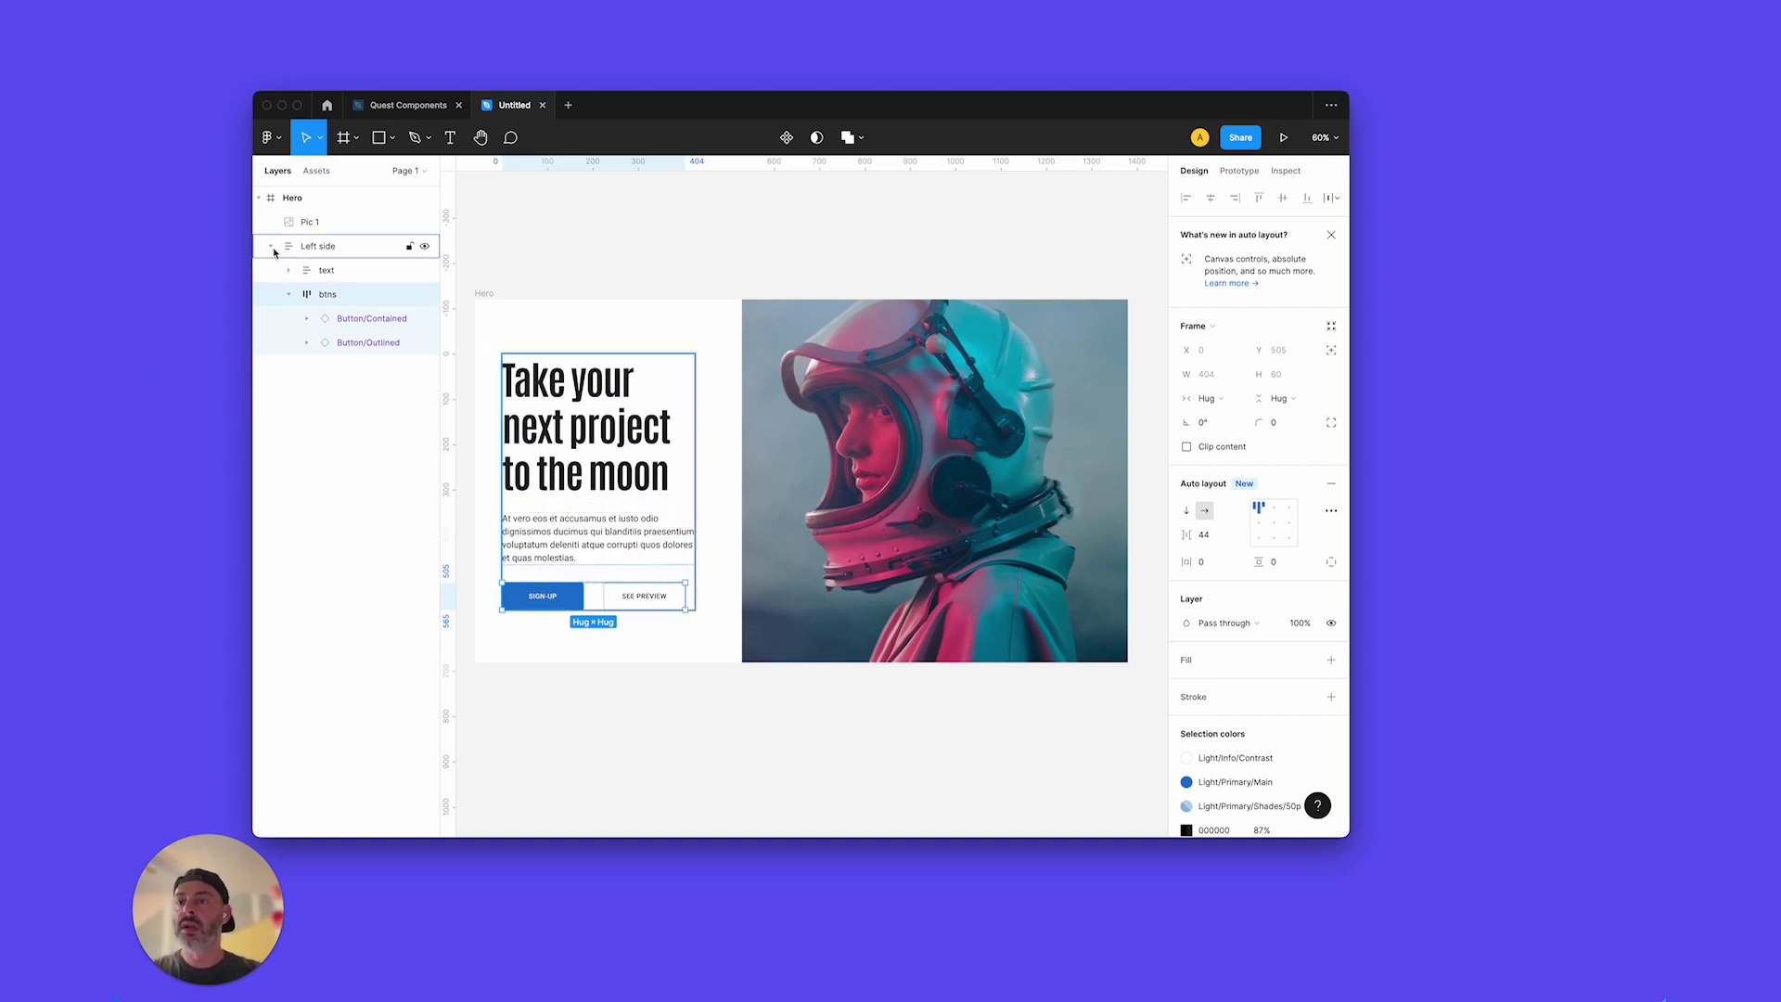
{"action": "left_click", "coordinate": [270, 246]}
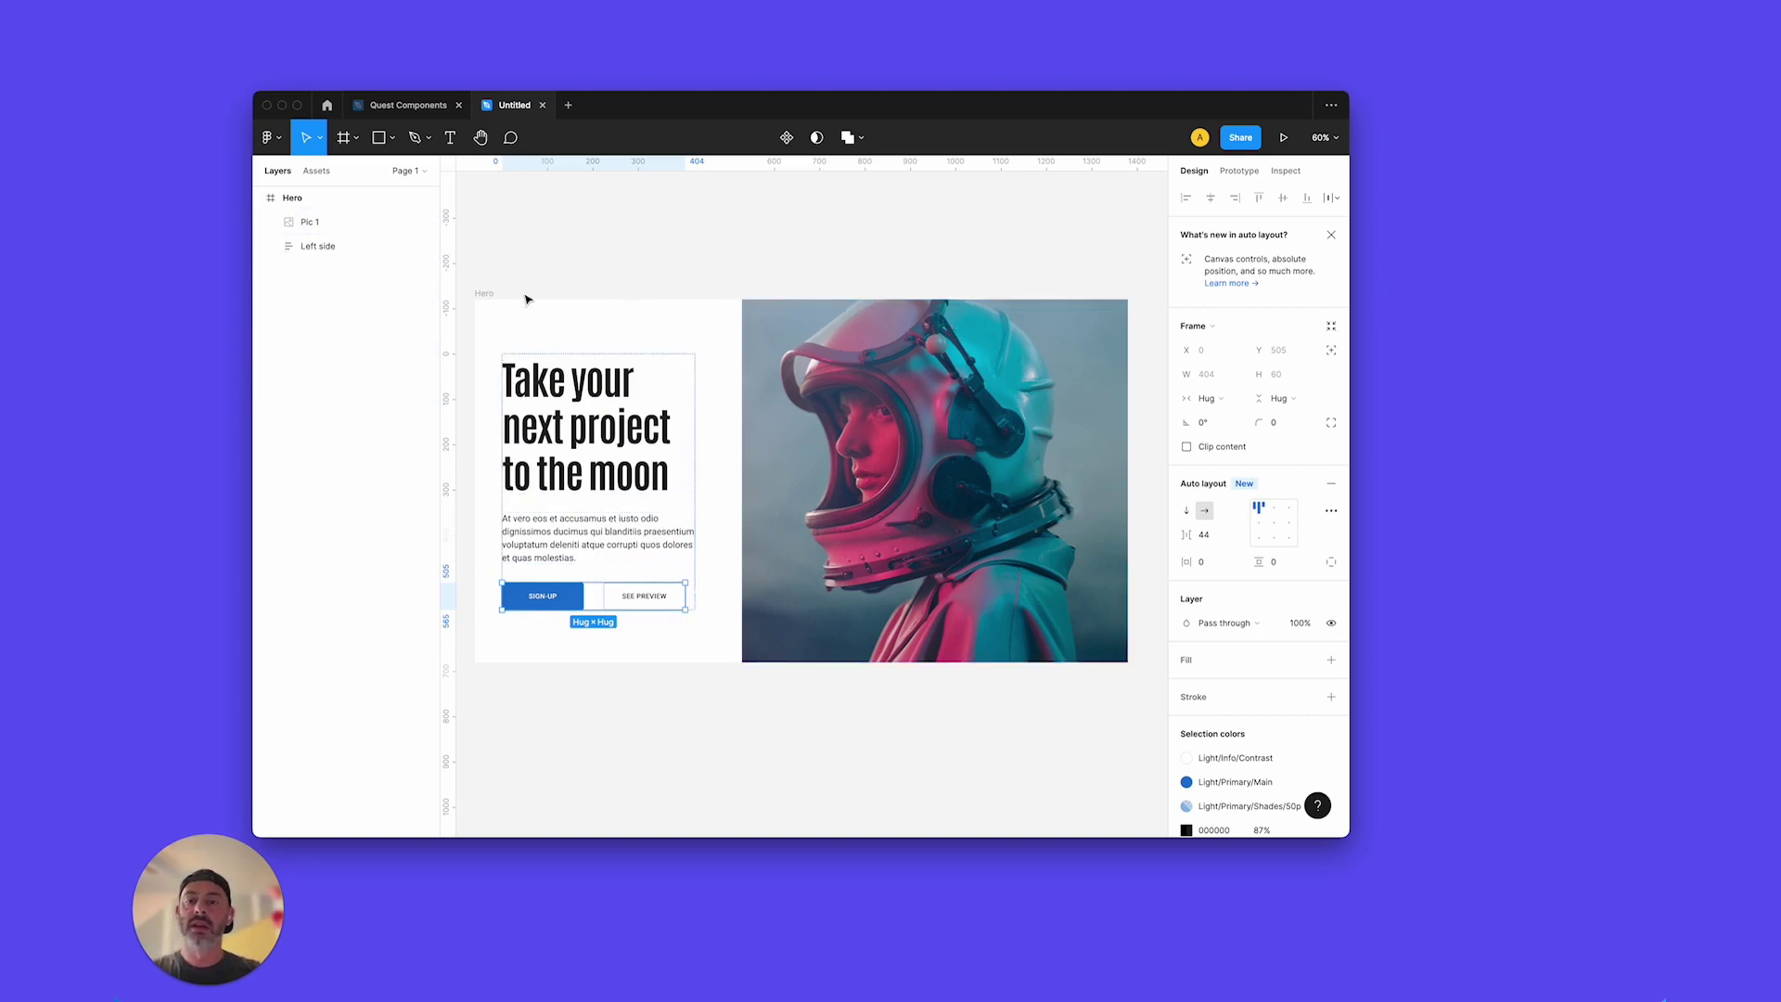
{"action": "left_click", "coordinate": [933, 387]}
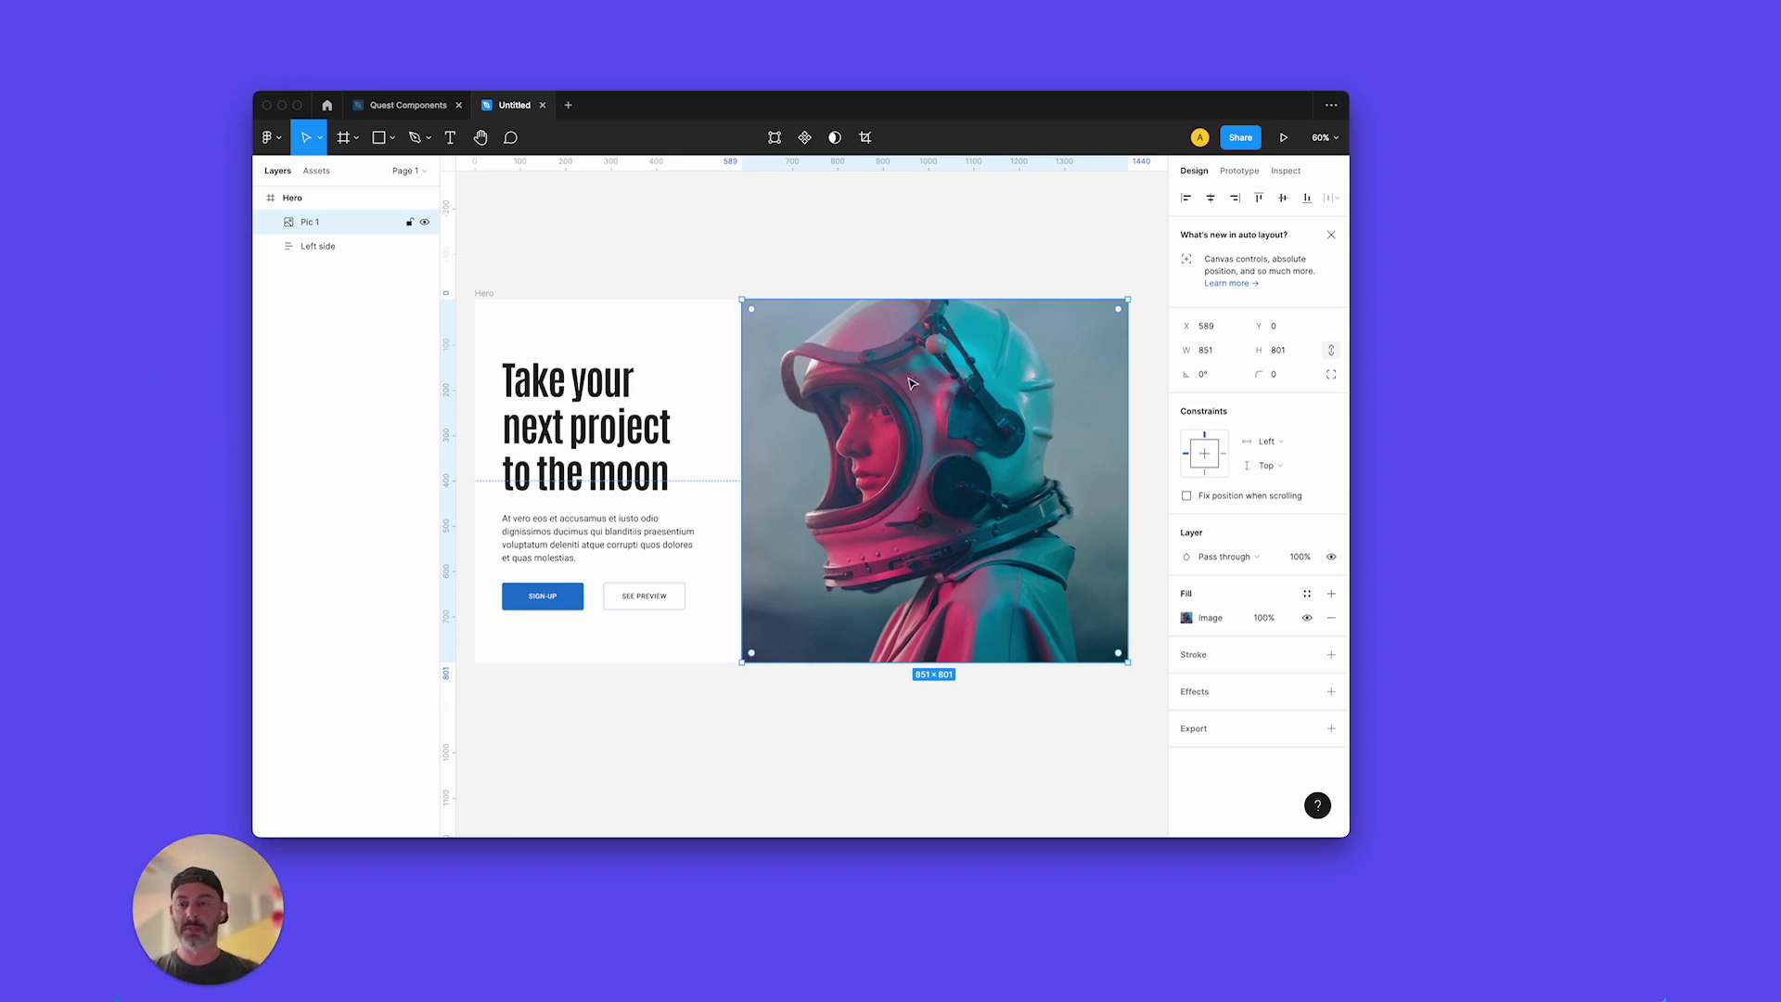
Step: Wrap Pic 1 in a new Frame 1, then delete the Pic 1 image inside it
{"action": "right_click", "coordinate": [352, 229]}
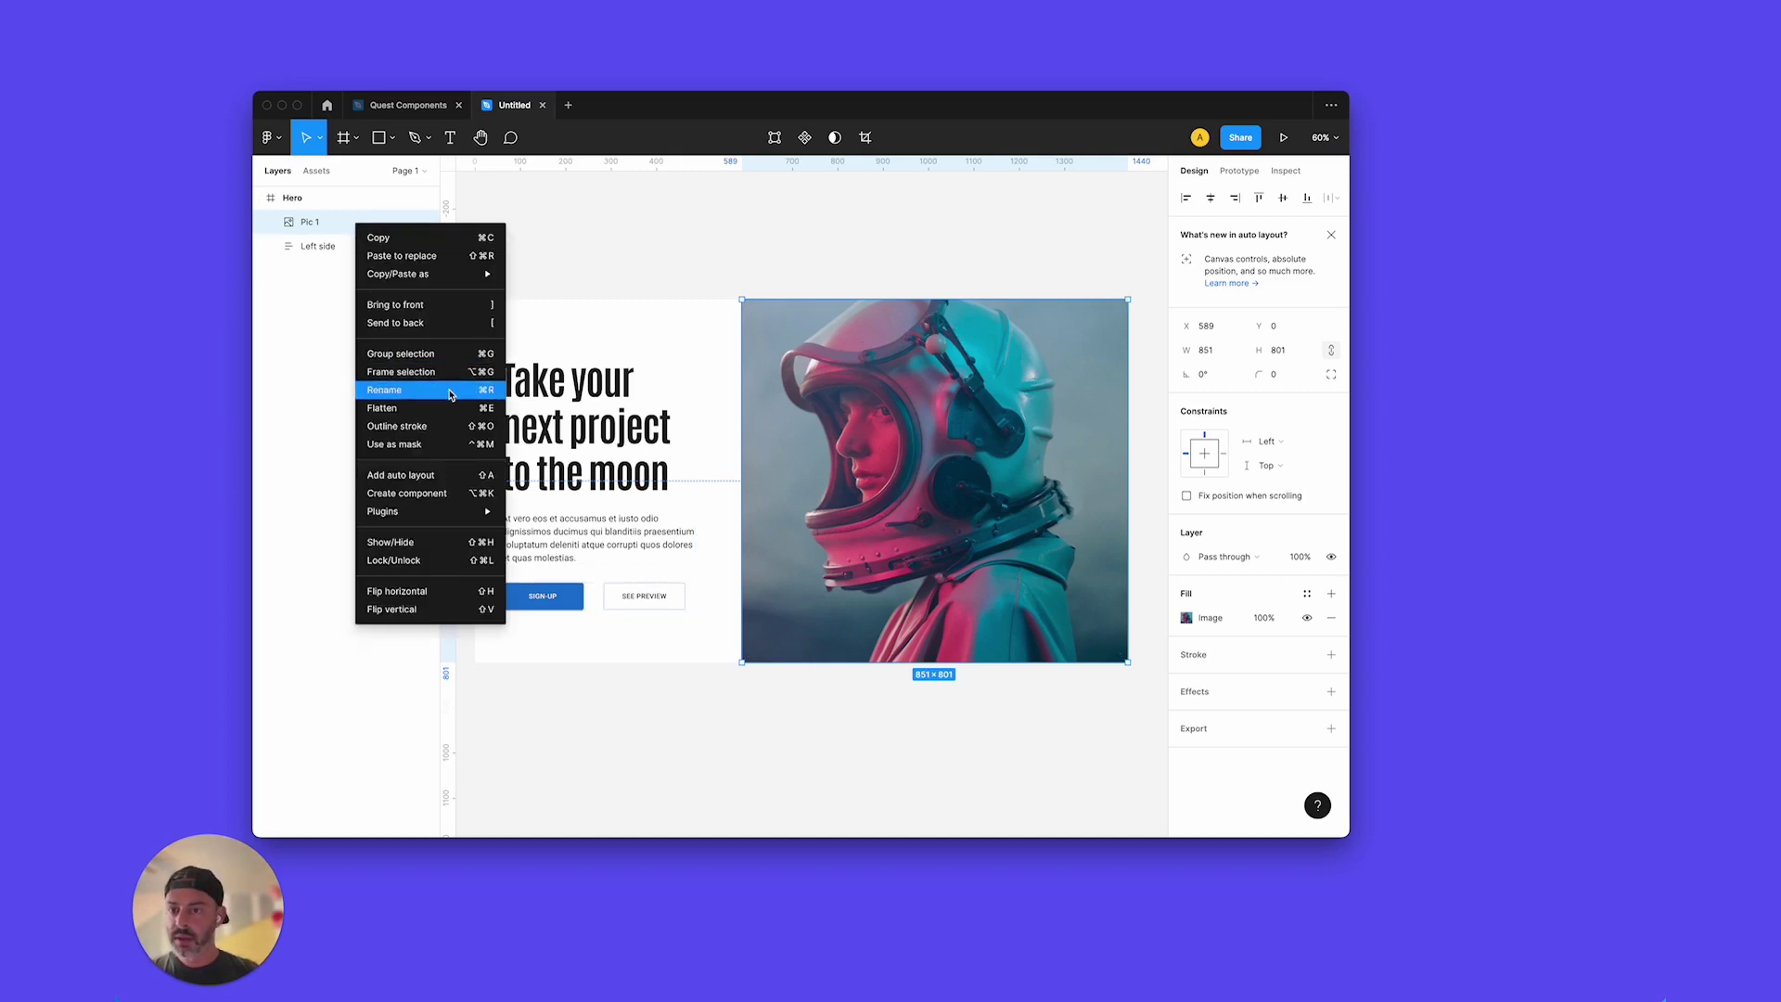
{"action": "left_click", "coordinate": [427, 371]}
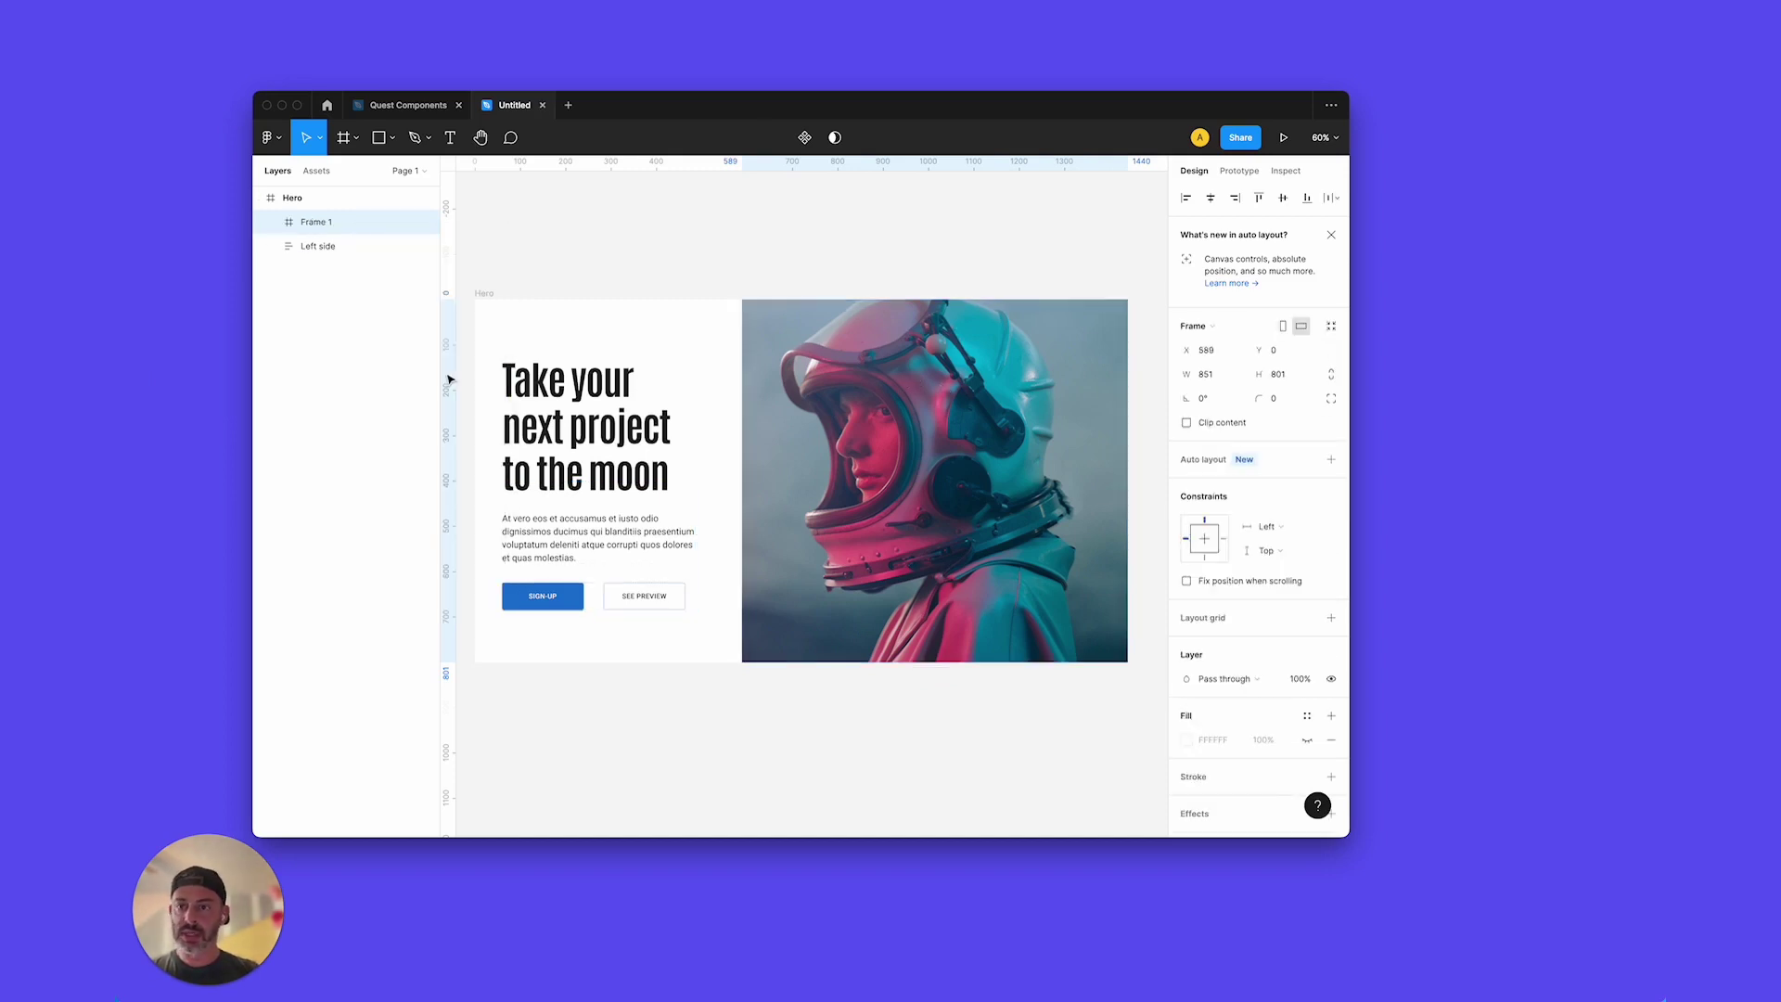
{"action": "left_click", "coordinate": [270, 222]}
{"action": "left_click", "coordinate": [333, 247]}
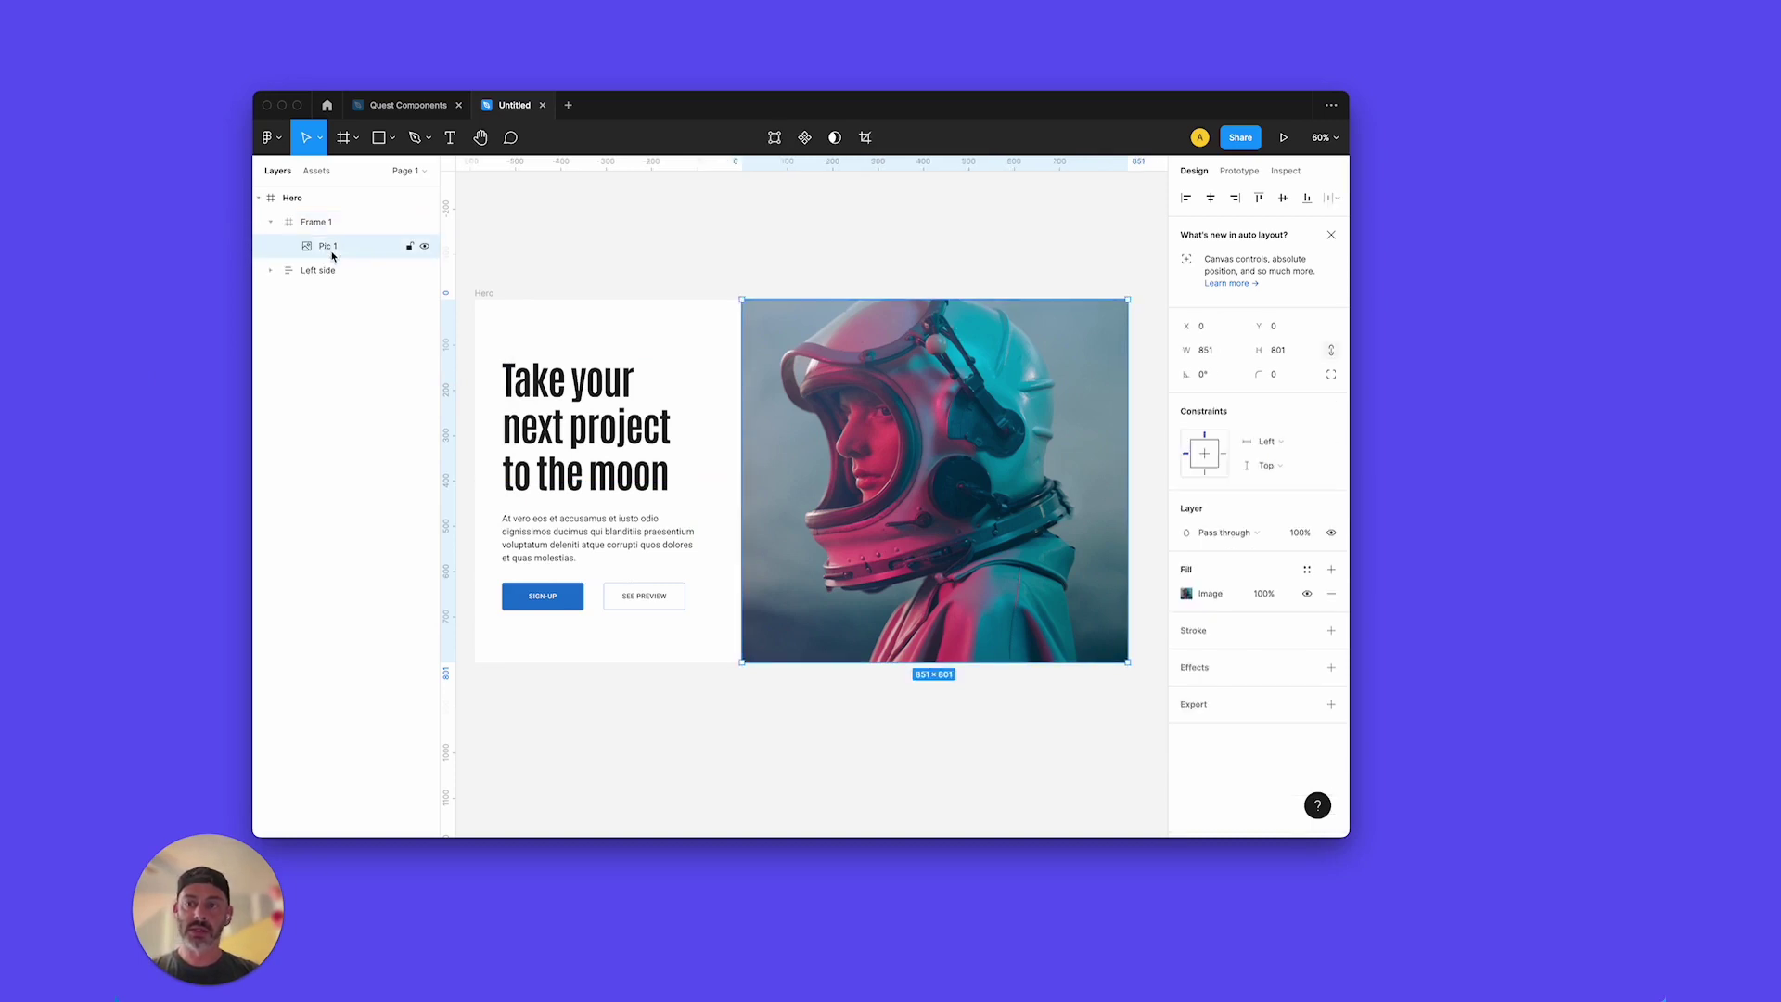
{"action": "key", "text": "Delete"}
Step: Drop Pic.png onto Frame 1 as its image fill, close the Finder window, and return to Figma
{"action": "left_click", "coordinate": [316, 221]}
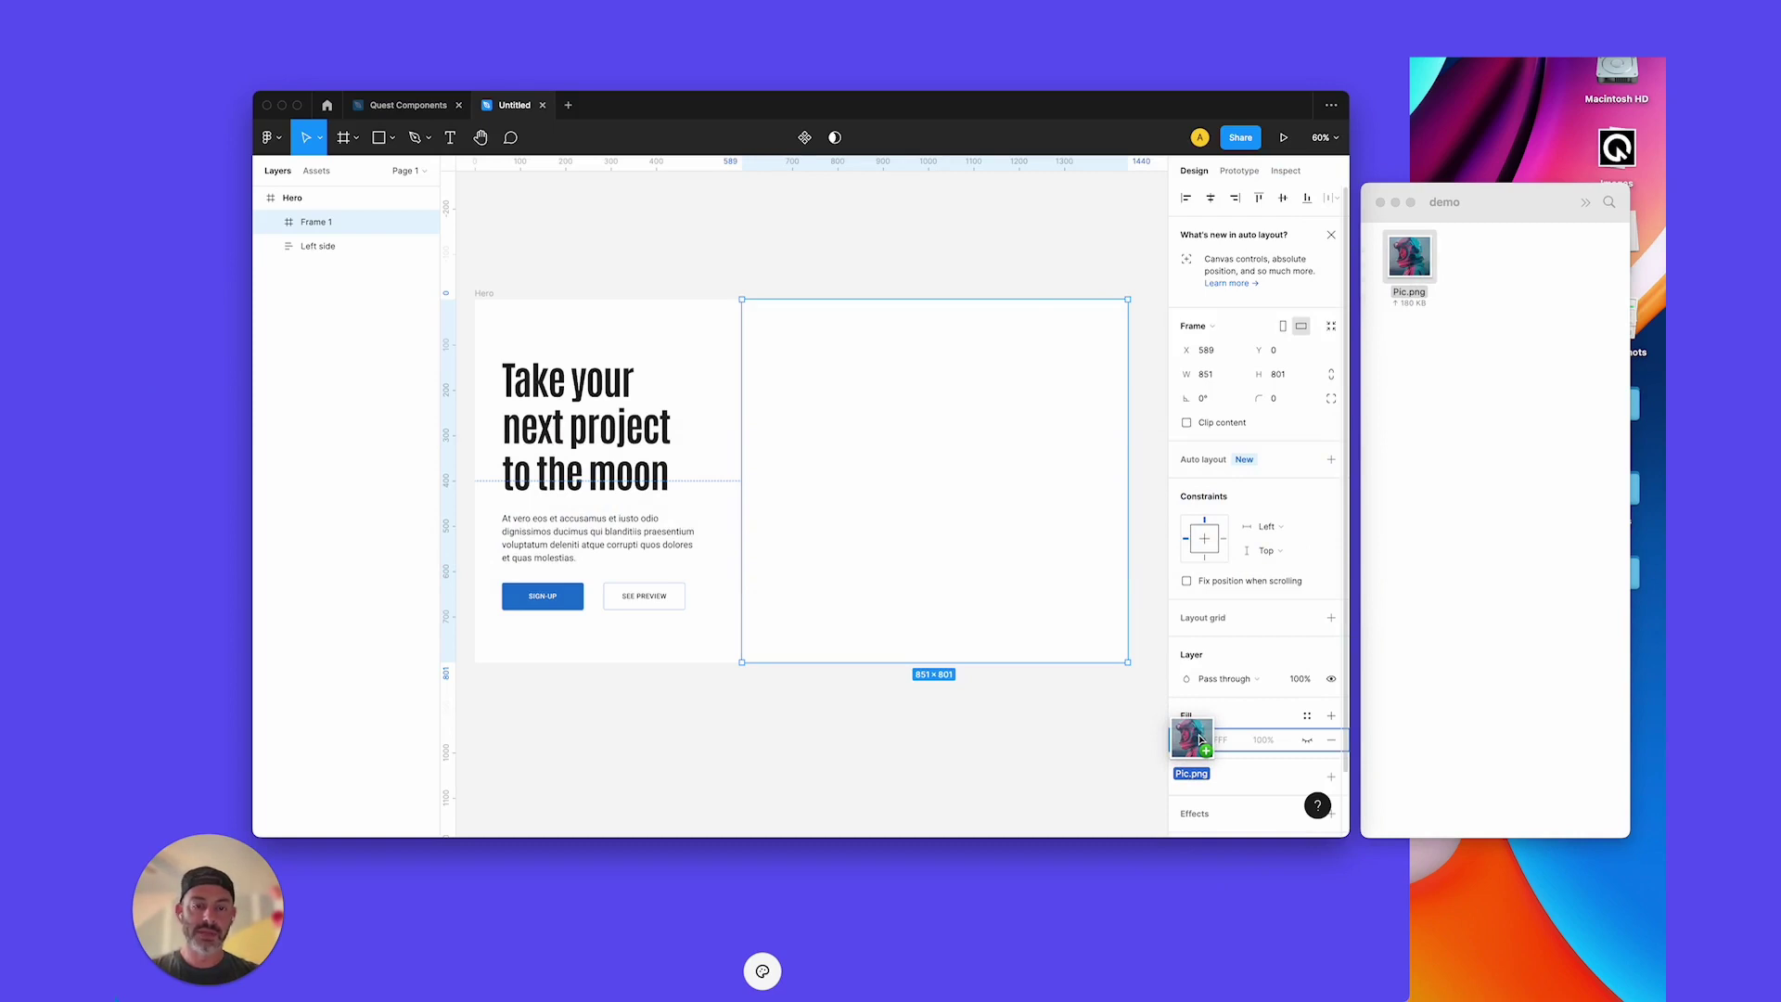
{"action": "left_click_drag", "start_coordinate": [1200, 739], "coordinate": [1199, 739]}
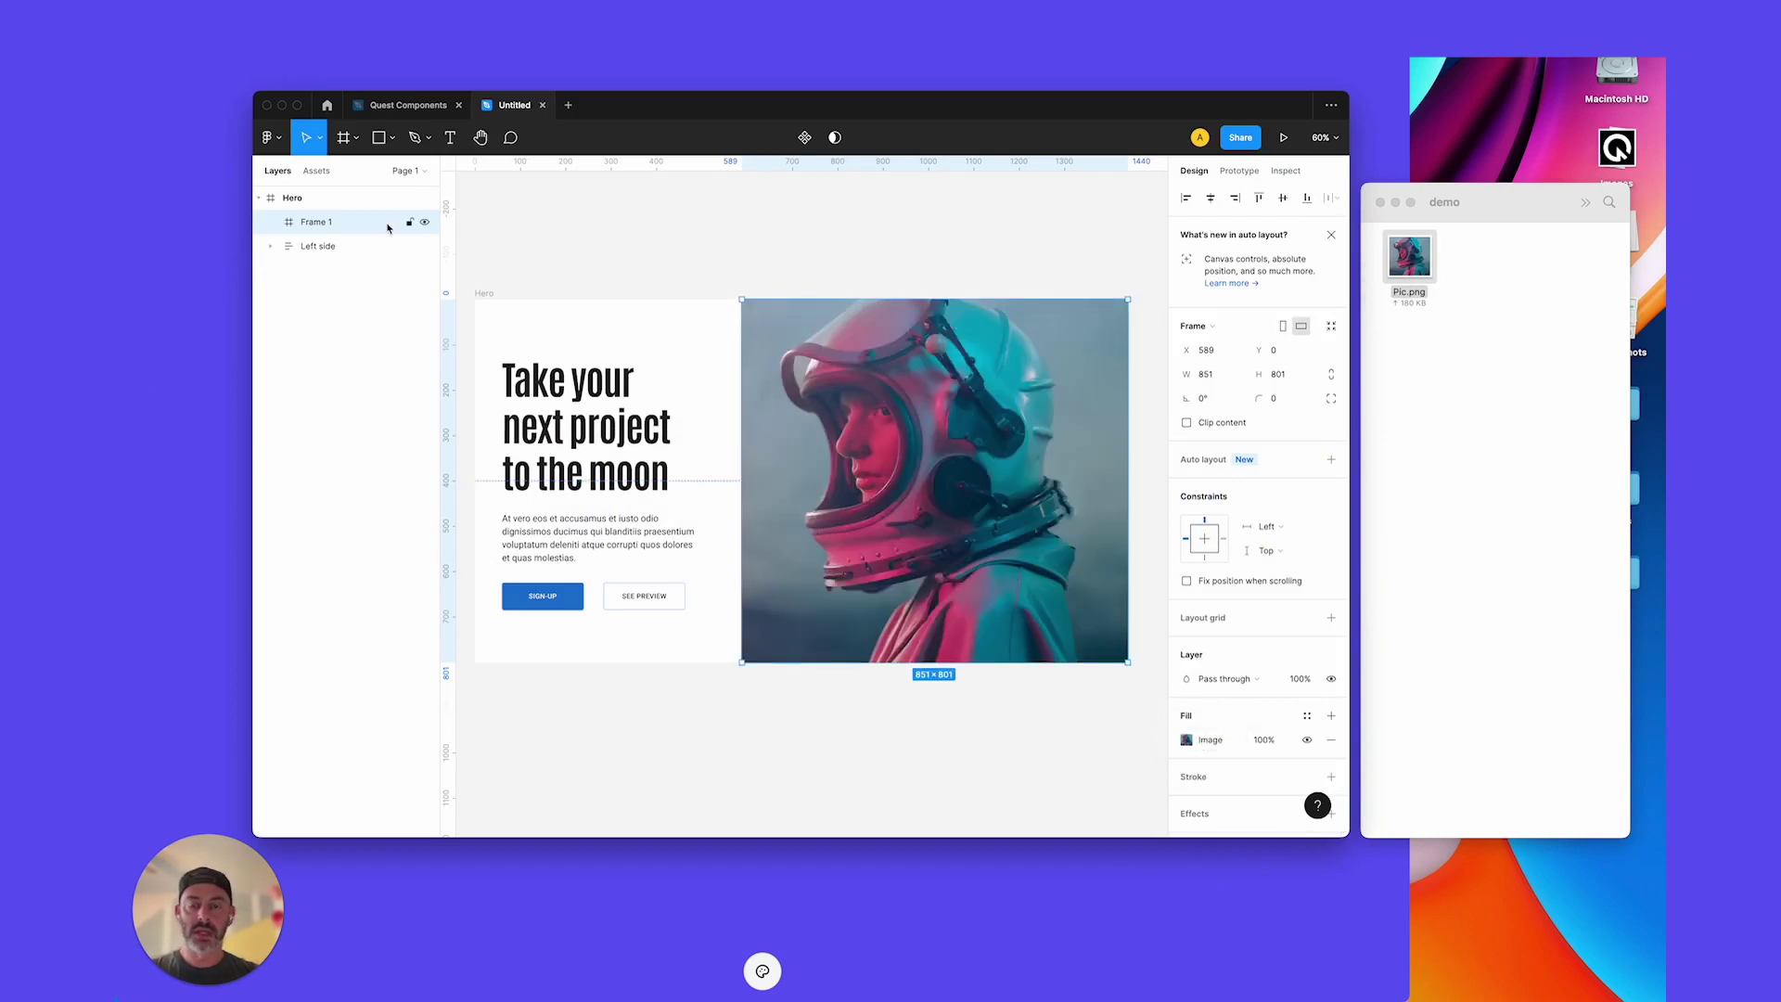
{"action": "left_click", "coordinate": [1381, 202]}
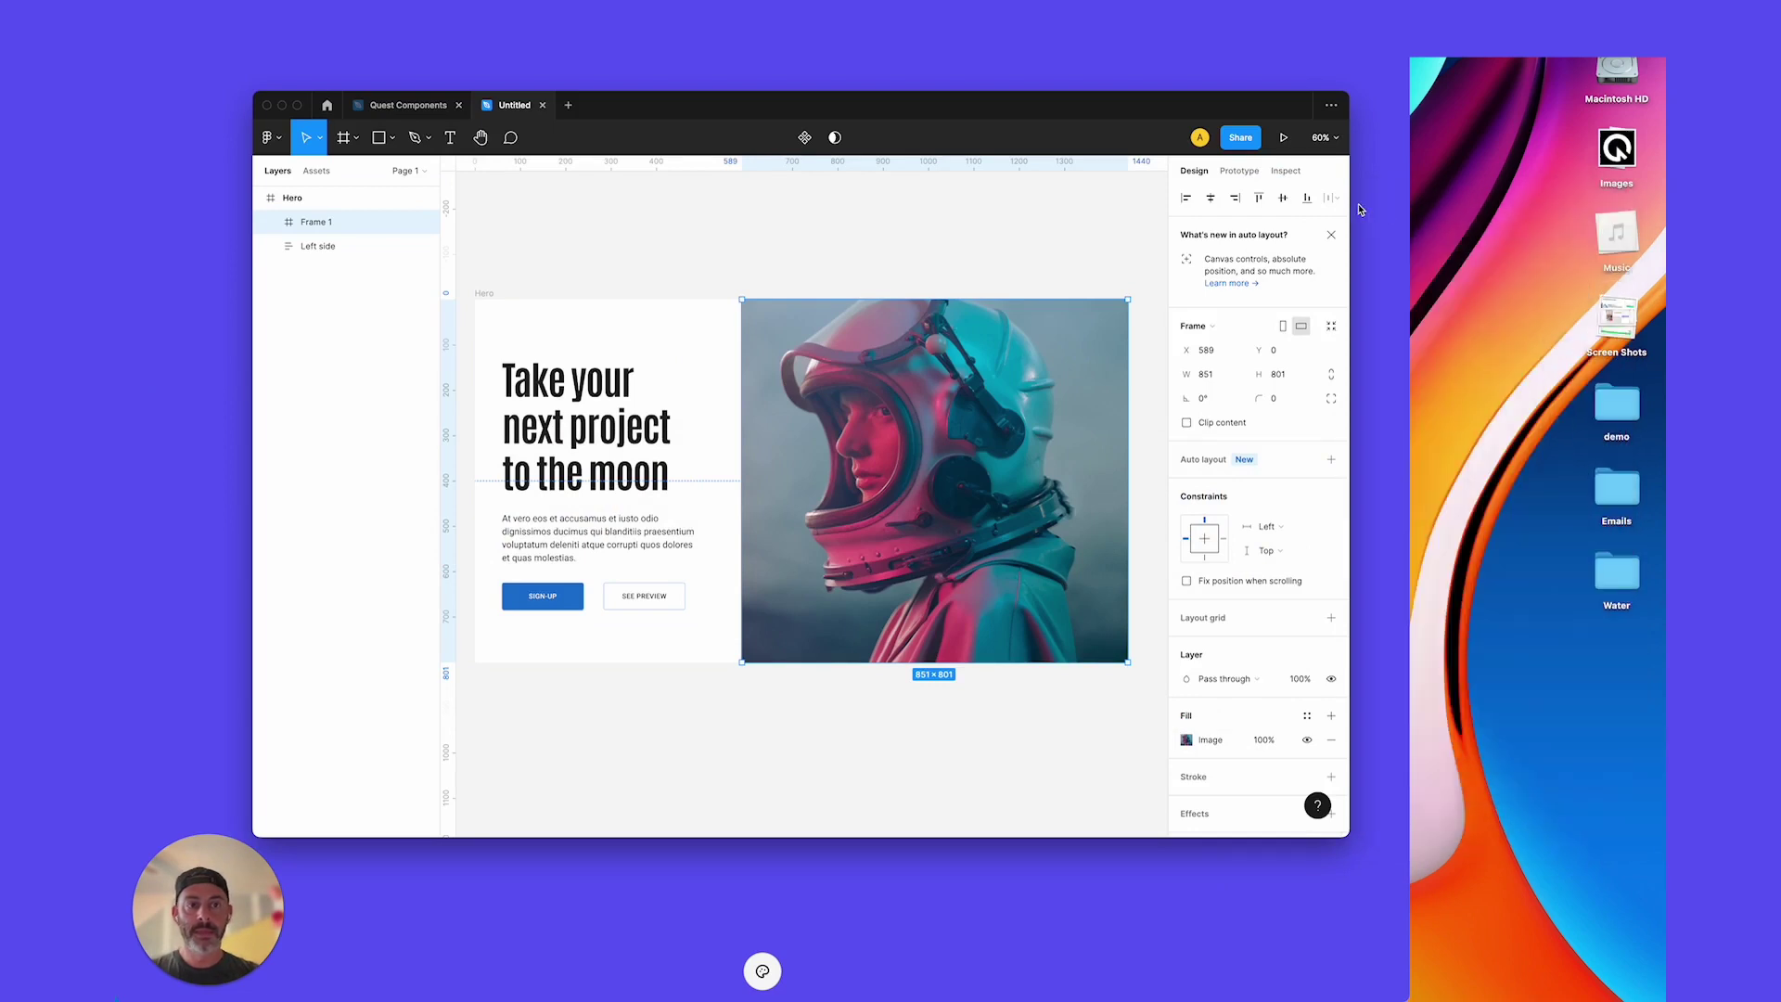
{"action": "key", "text": "super+h"}
{"action": "key", "text": "super+Tab"}
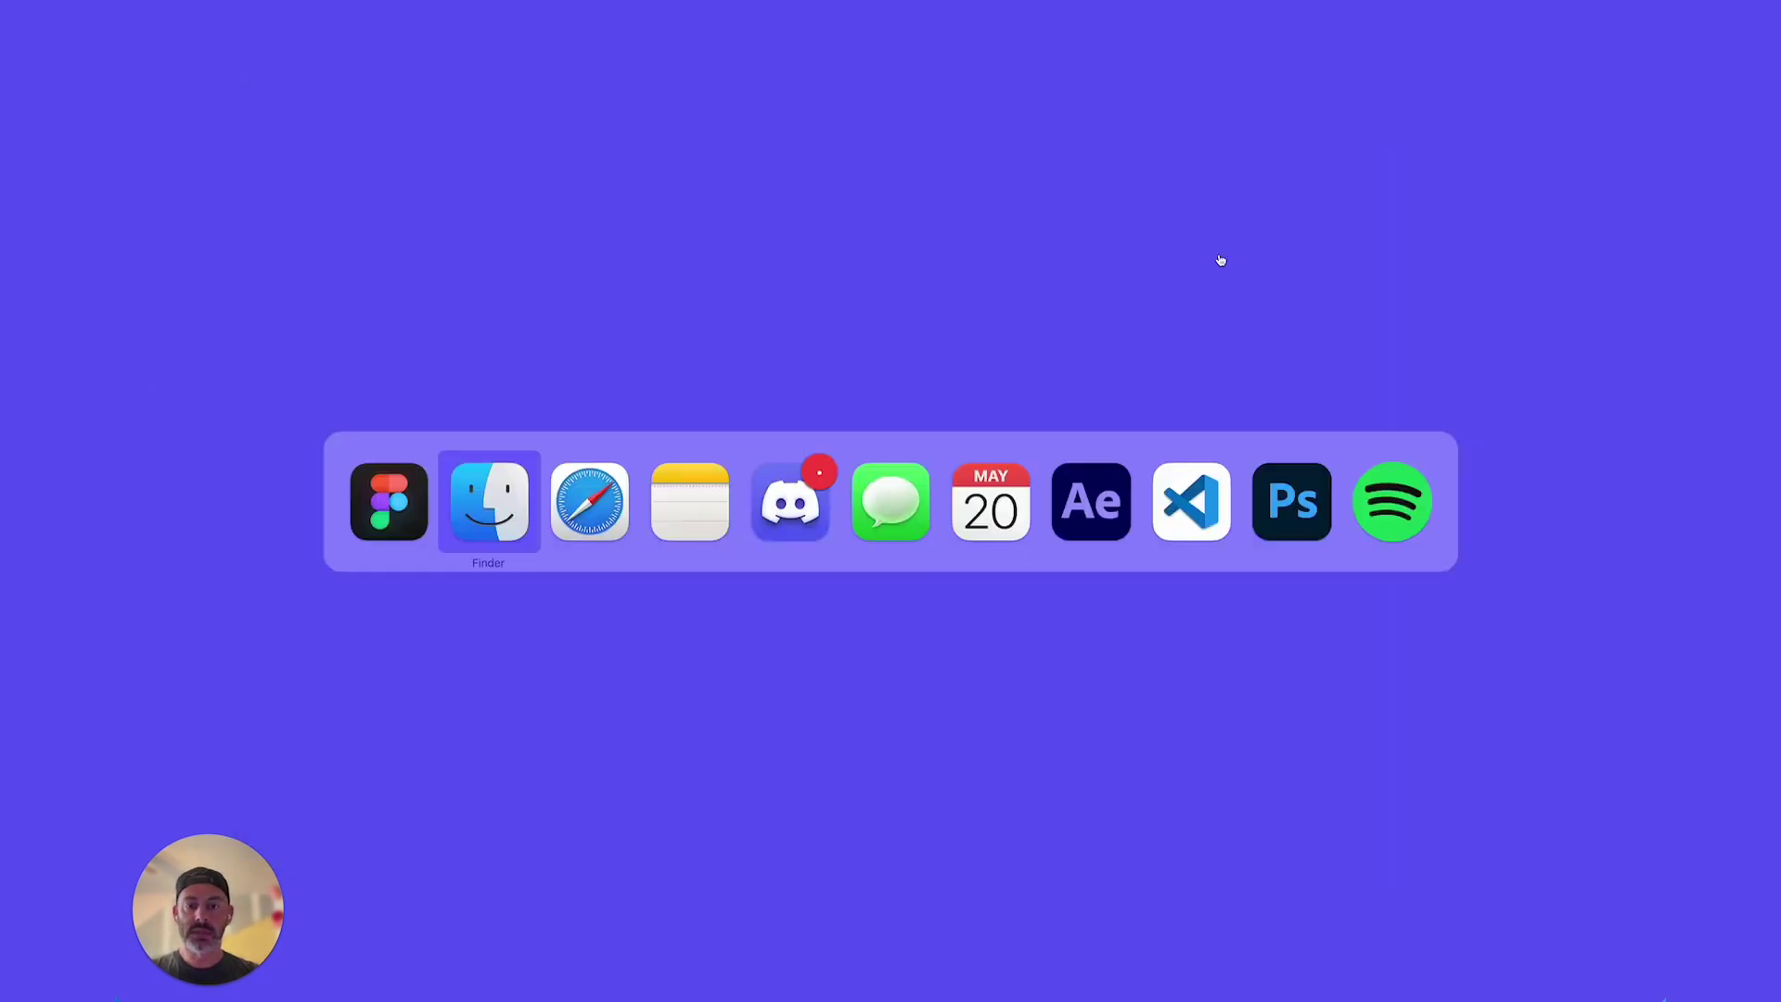
{"action": "key", "text": "super+Tab"}
{"action": "key", "text": "super+shift+Tab"}
{"action": "key", "text": "super+shift+Tab"}
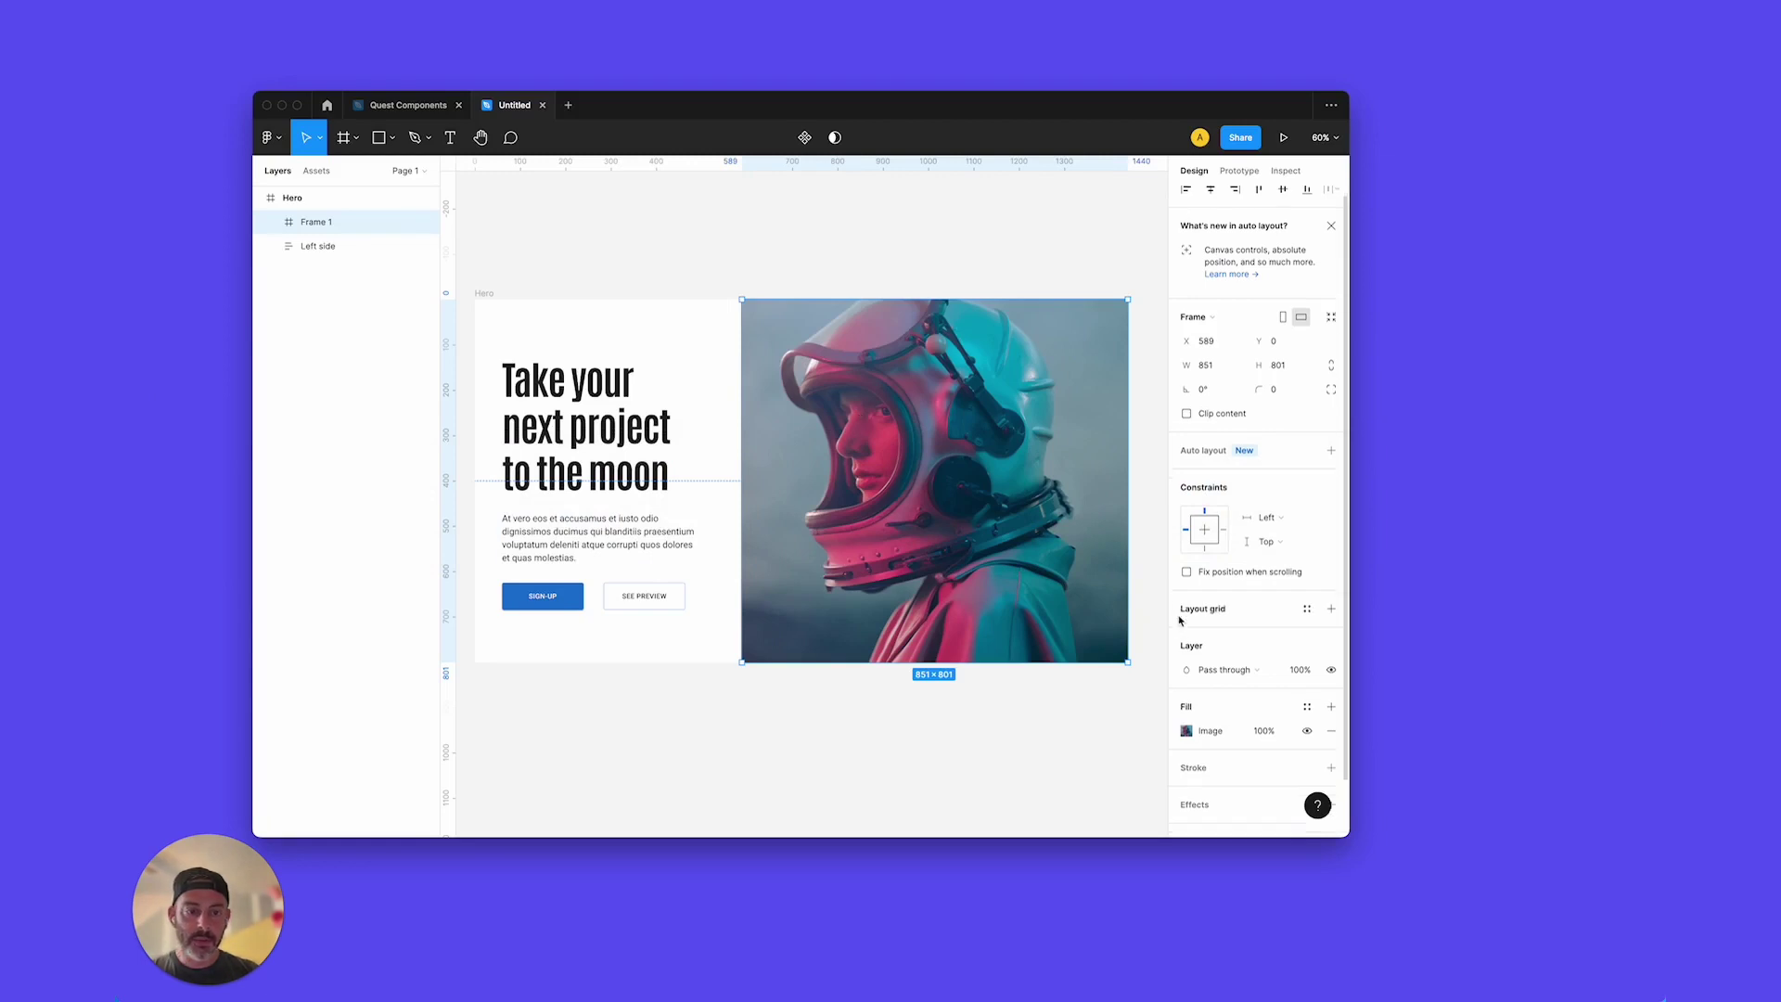
{"action": "scroll", "coordinate": [1182, 616], "scroll_direction": "down", "scroll_amount": 2}
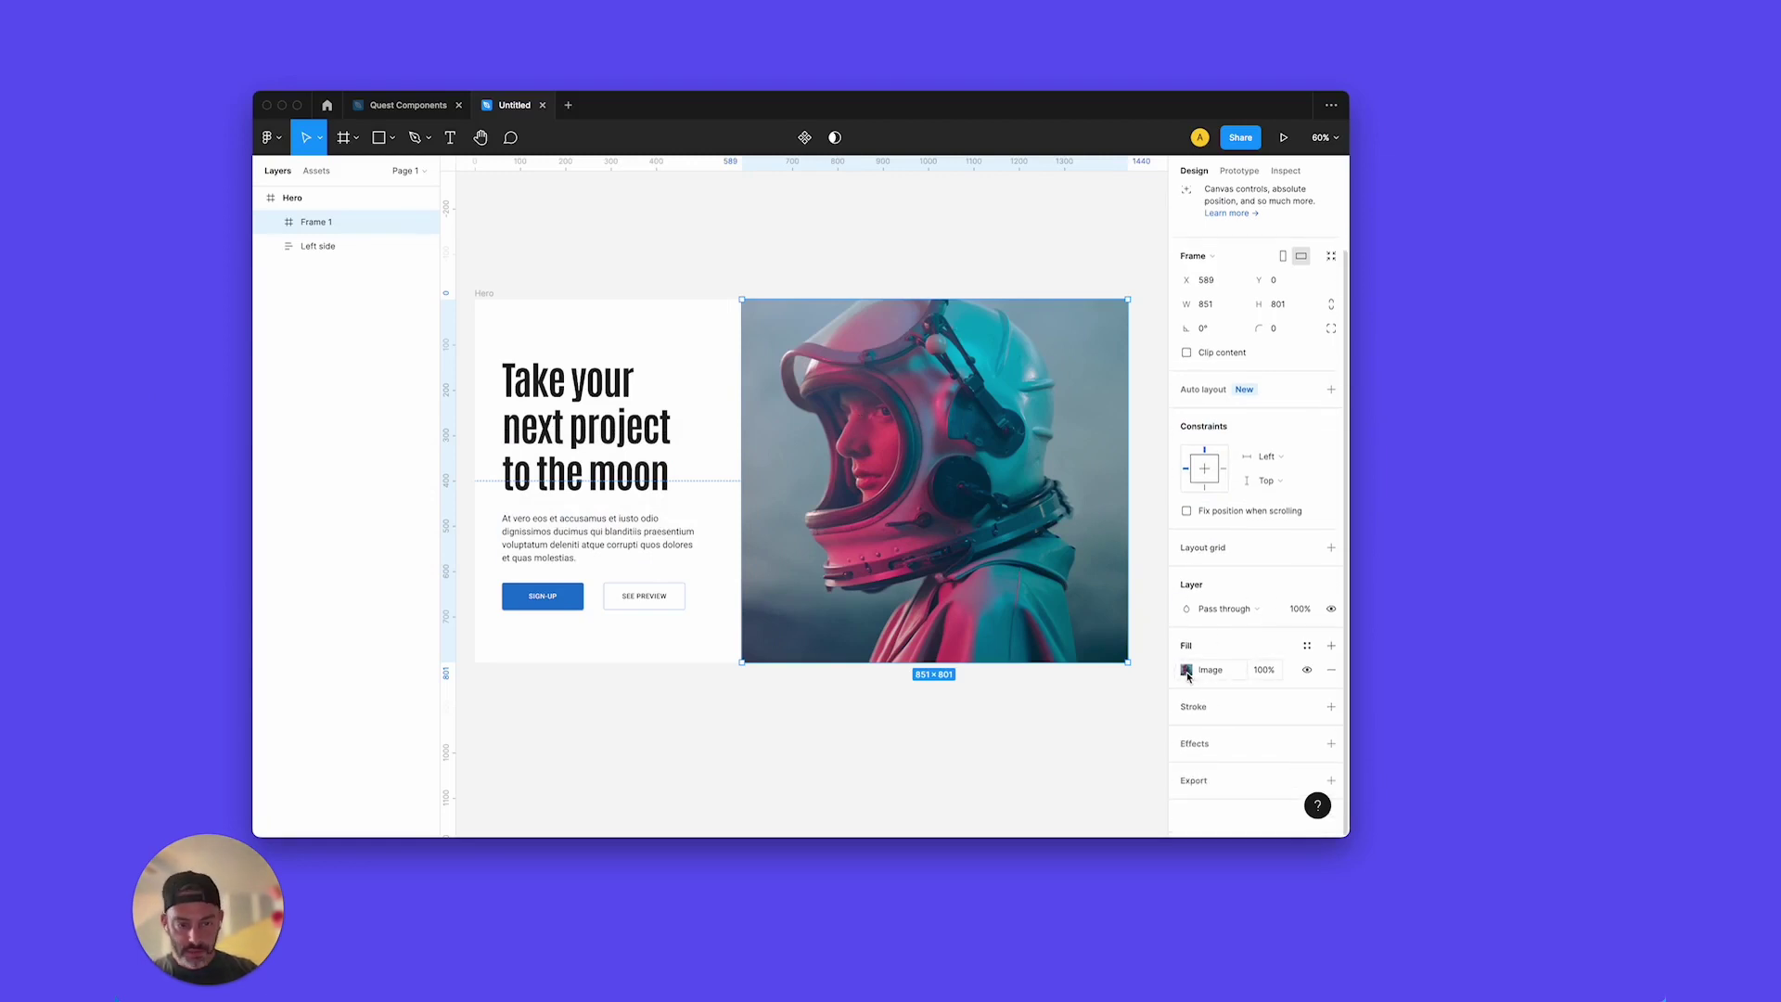
{"action": "left_click", "coordinate": [1187, 671]}
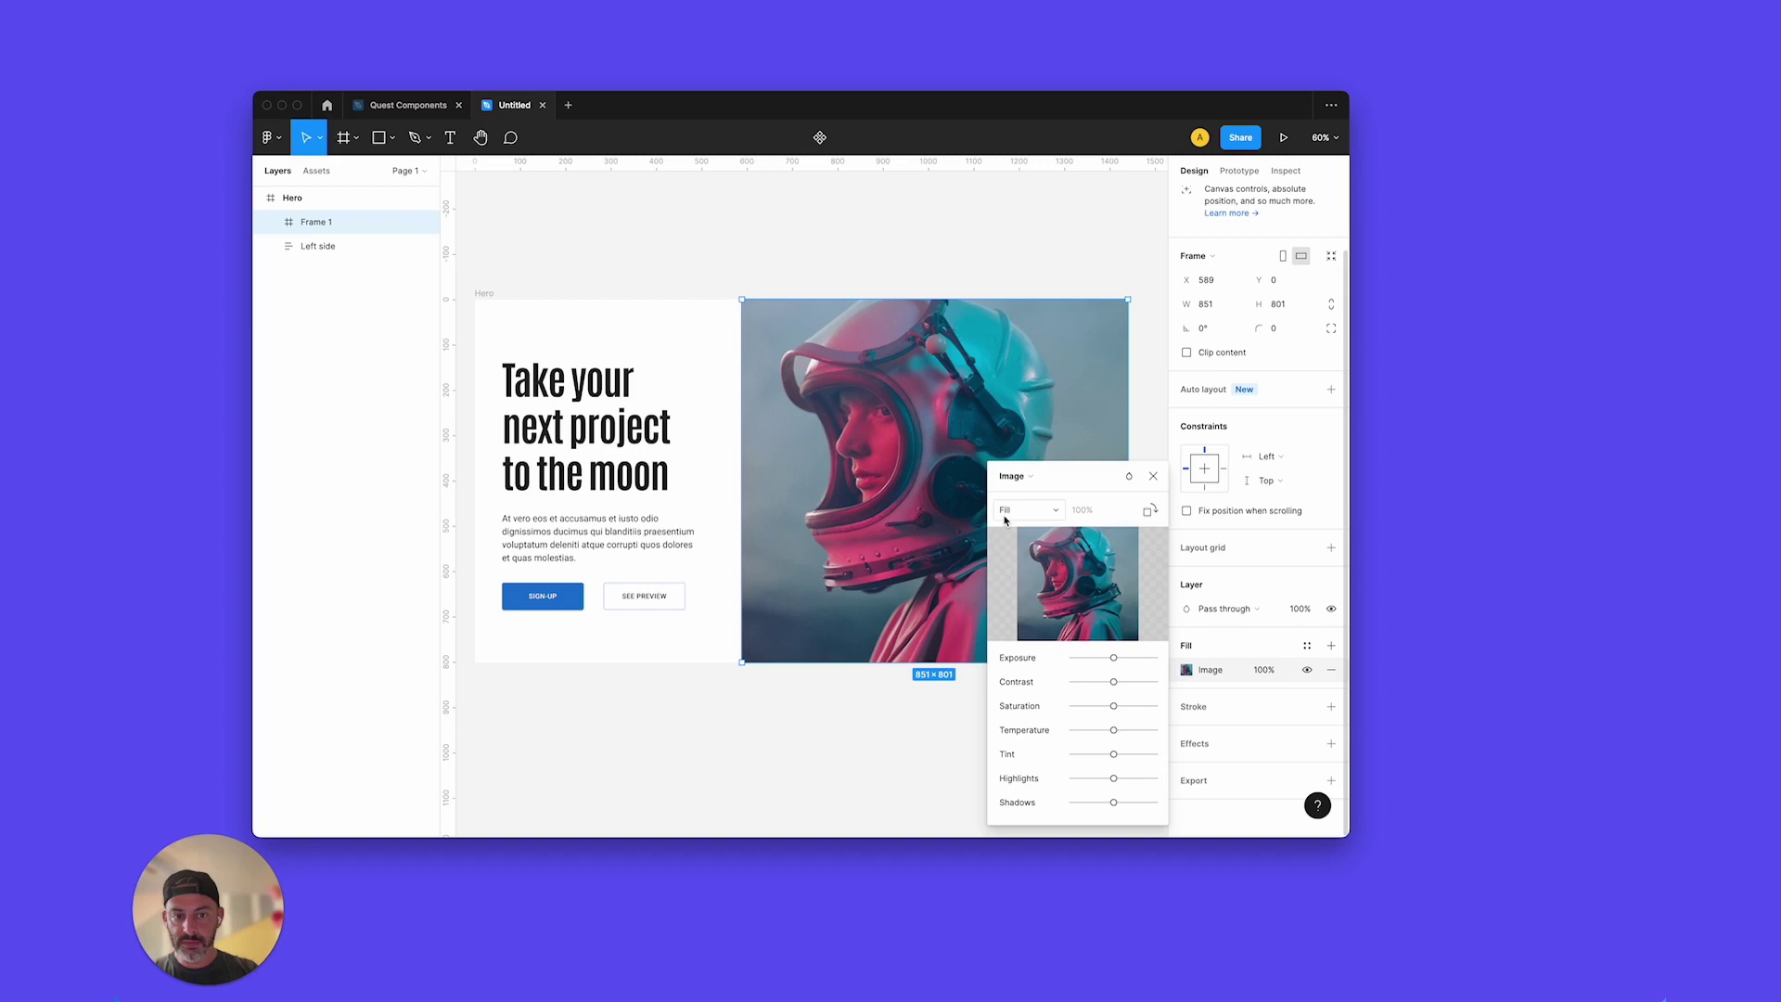
{"action": "left_click", "coordinate": [1154, 477]}
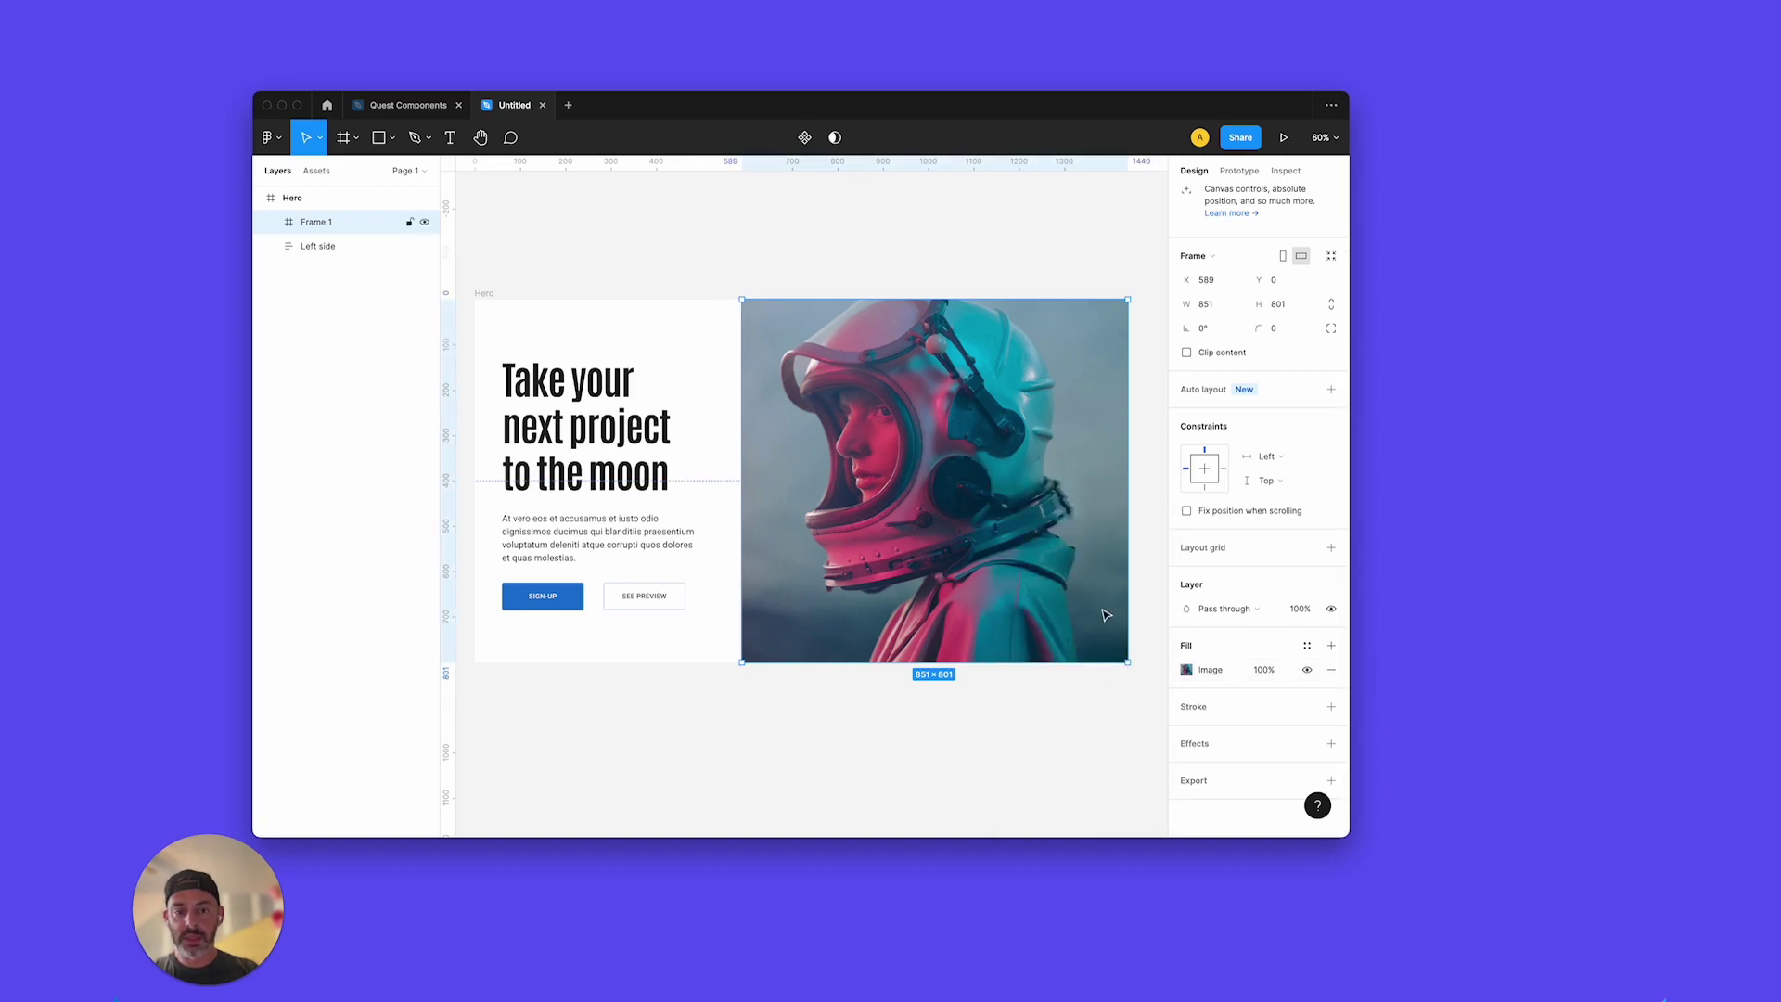
{"action": "mouse_move", "coordinate": [1128, 664]}
{"action": "left_mouse_down"}
{"action": "mouse_move", "coordinate": [1054, 556]}
{"action": "mouse_move", "coordinate": [851, 561]}
{"action": "mouse_move", "coordinate": [970, 622]}
{"action": "mouse_move", "coordinate": [1146, 646]}
{"action": "mouse_move", "coordinate": [1085, 760]}
{"action": "mouse_move", "coordinate": [910, 386]}
{"action": "mouse_move", "coordinate": [904, 573]}
{"action": "mouse_move", "coordinate": [1083, 643]}
{"action": "mouse_move", "coordinate": [1046, 525]}
{"action": "mouse_move", "coordinate": [900, 604]}
{"action": "mouse_move", "coordinate": [1126, 661]}
{"action": "left_mouse_up"}
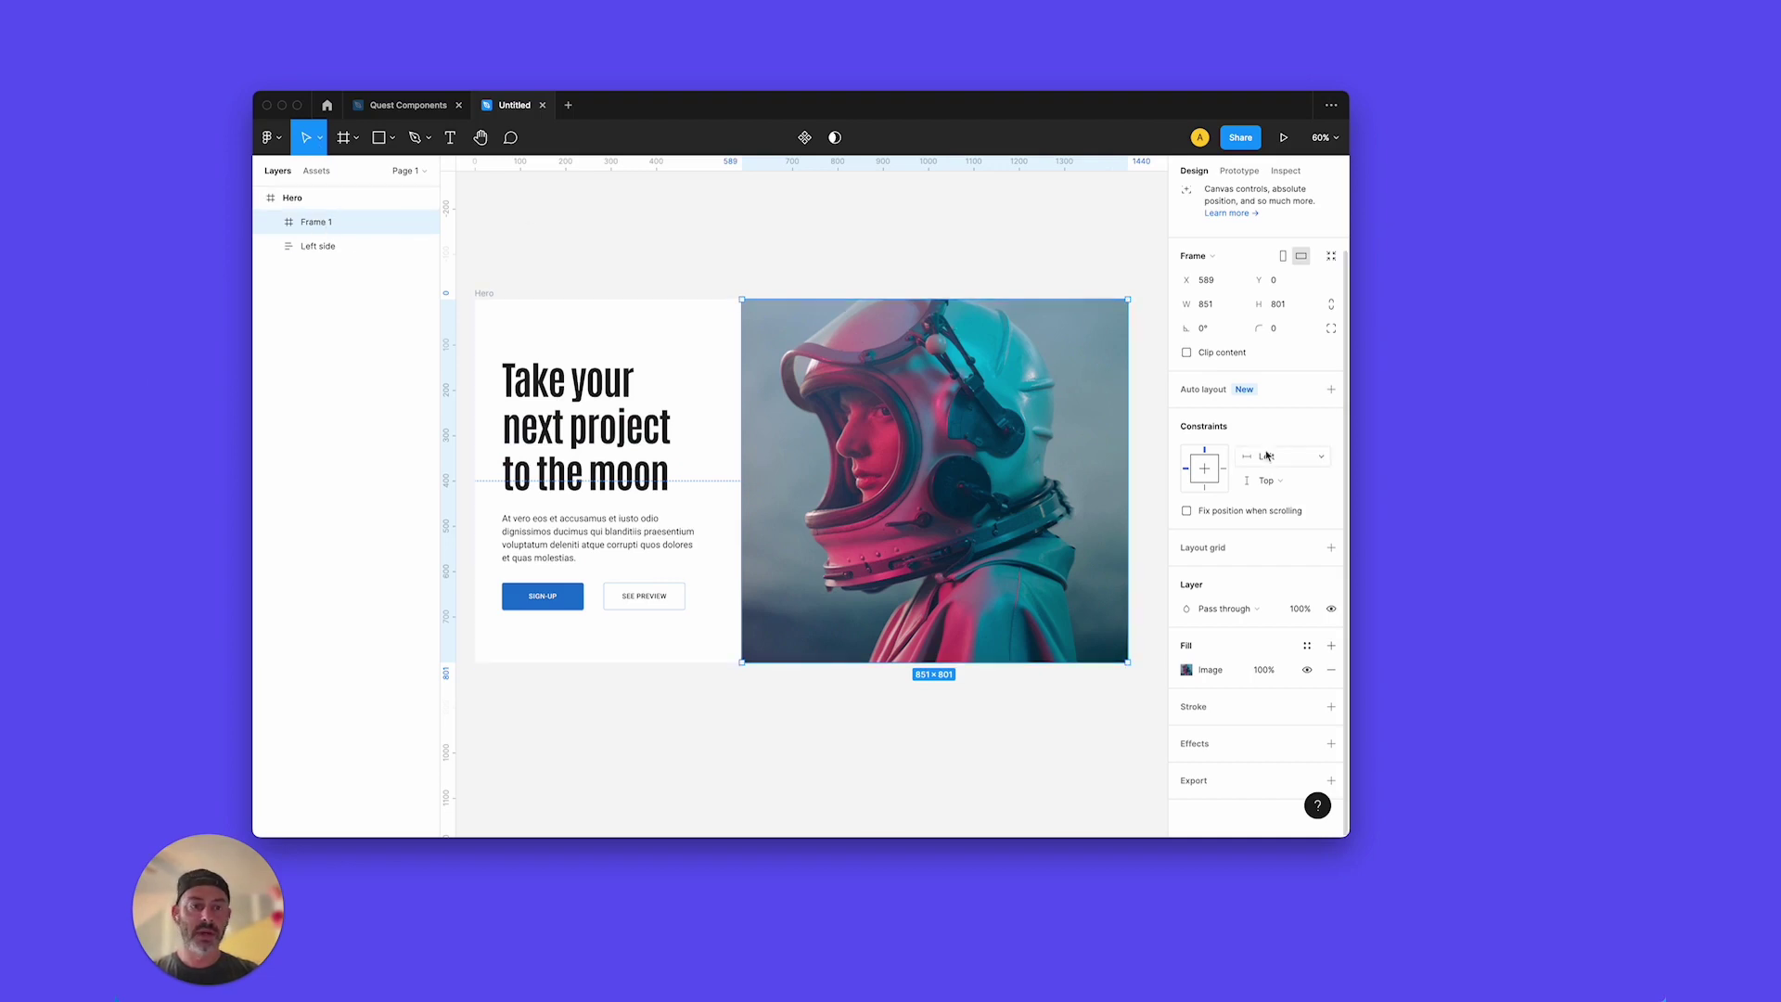
Step: Add auto layout to Frame 1 and fix its size at 851 wide by 801 high
{"action": "left_click", "coordinate": [1333, 391]}
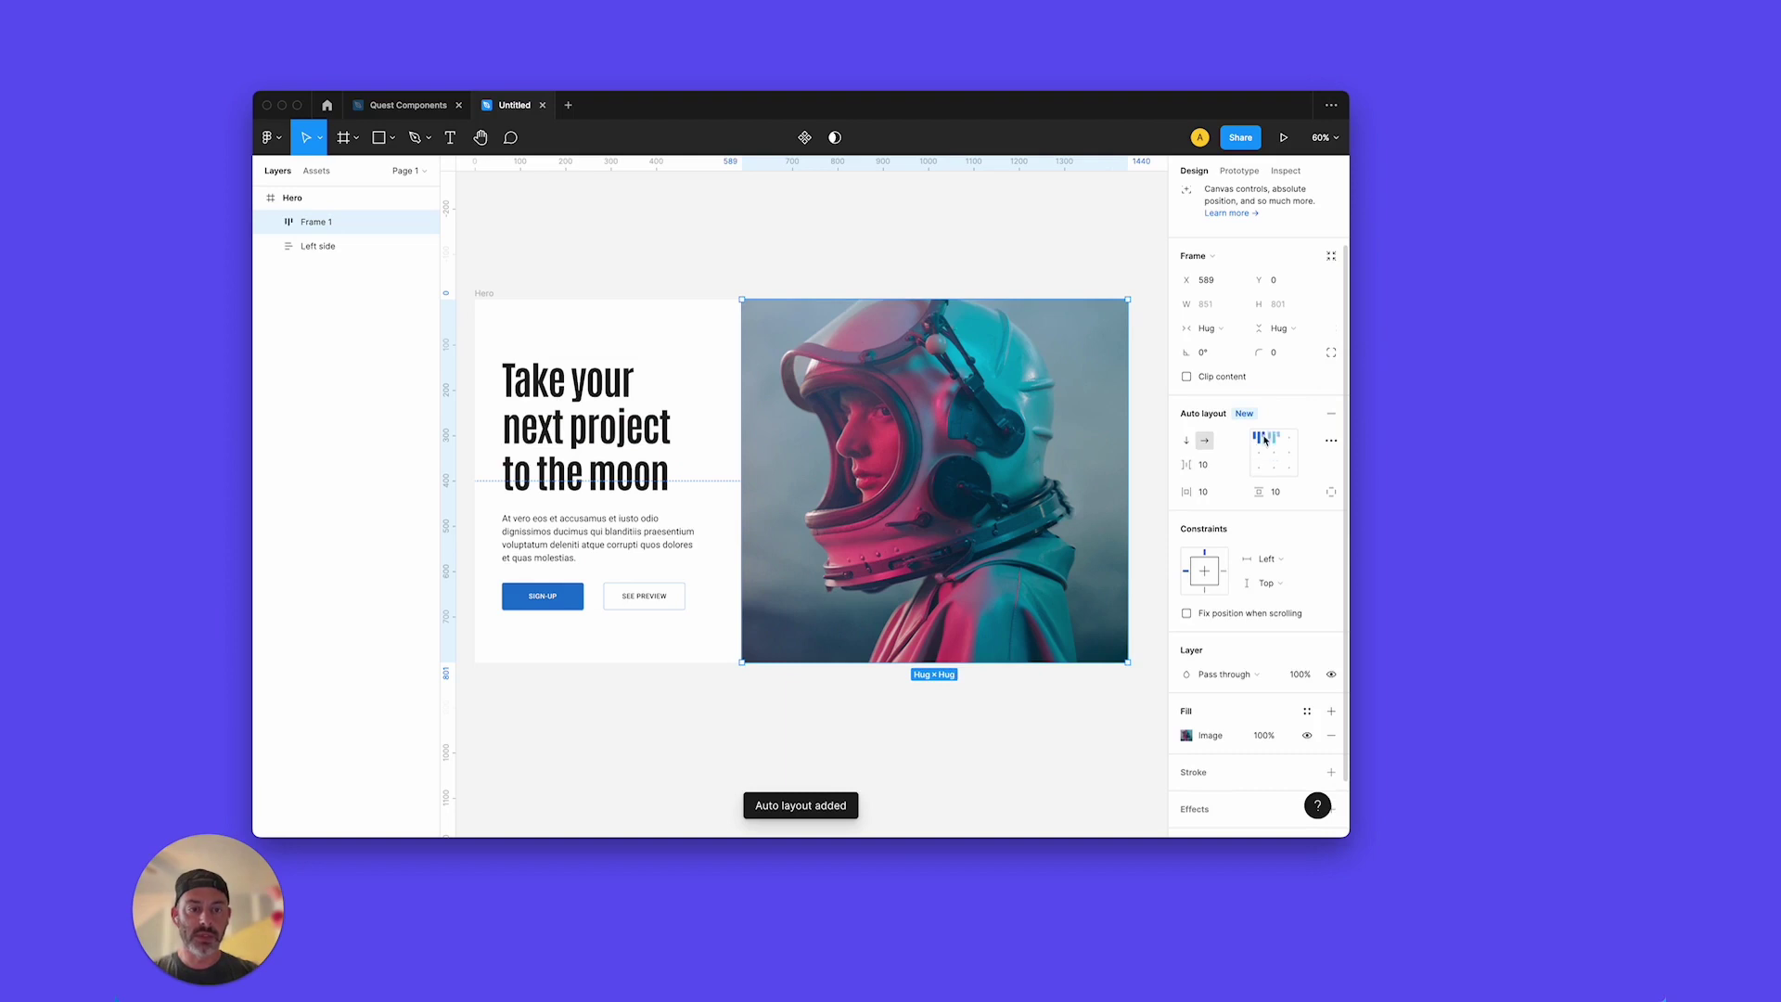
{"action": "left_click", "coordinate": [1220, 330]}
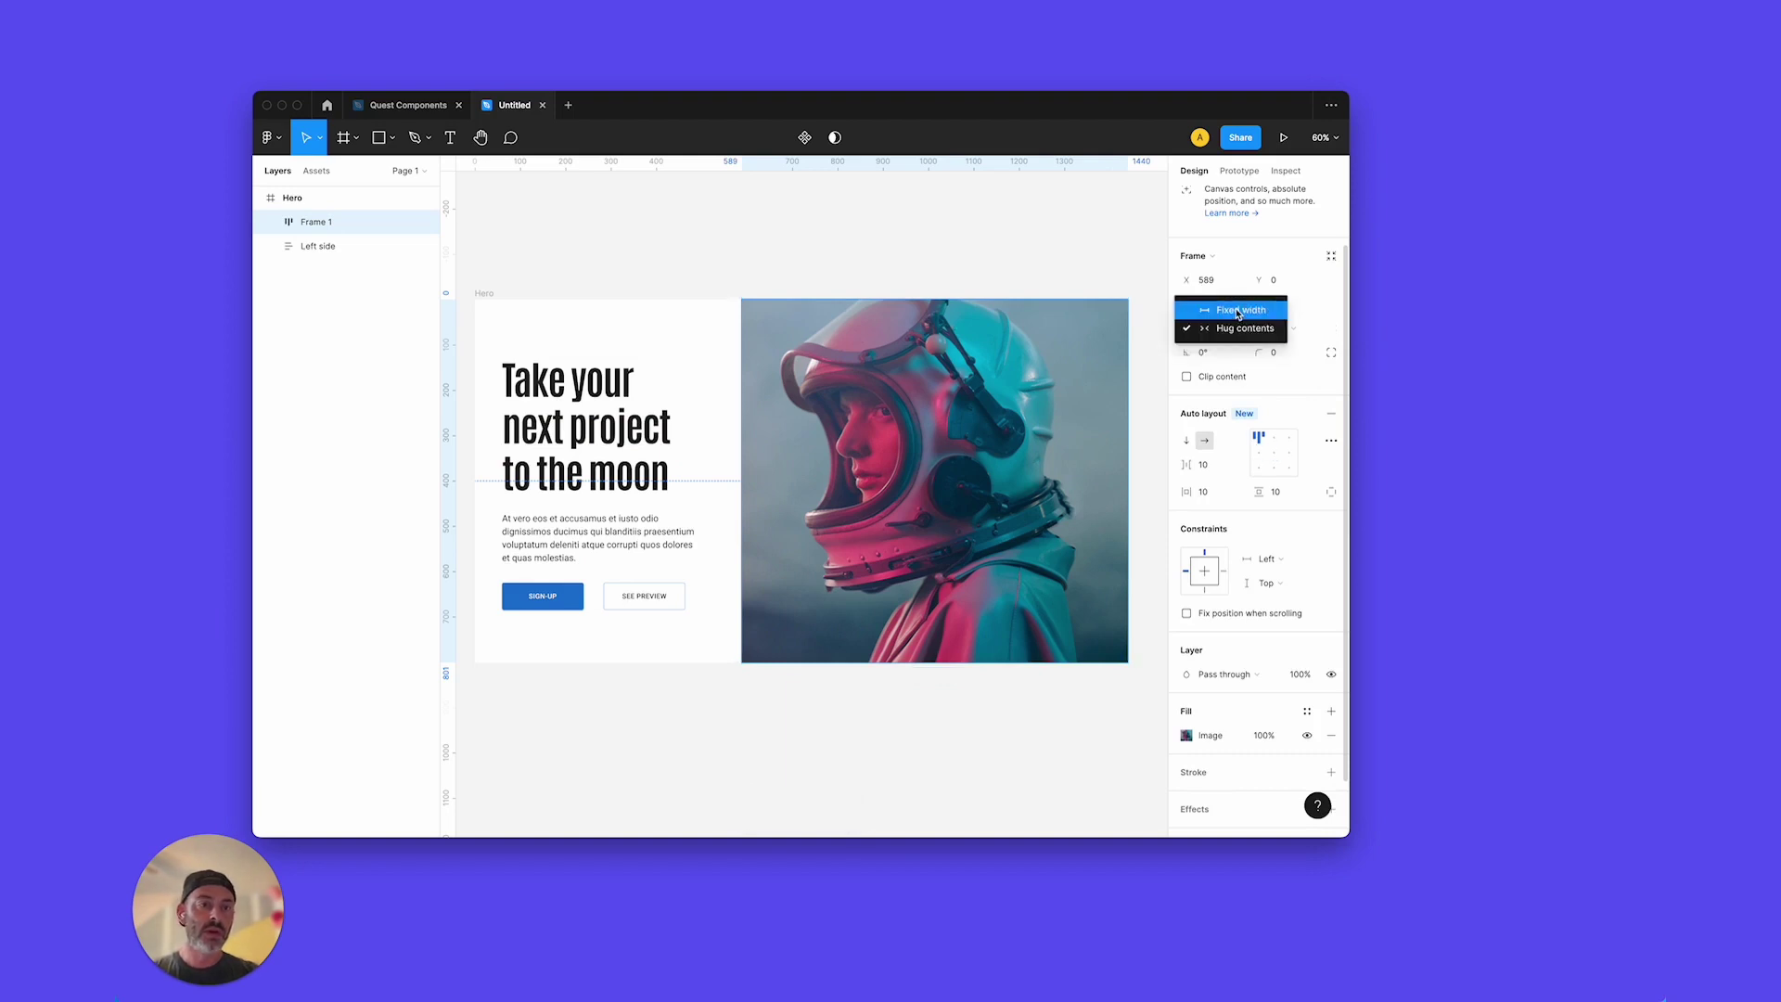
{"action": "left_click", "coordinate": [1240, 311]}
{"action": "left_click", "coordinate": [1288, 336]}
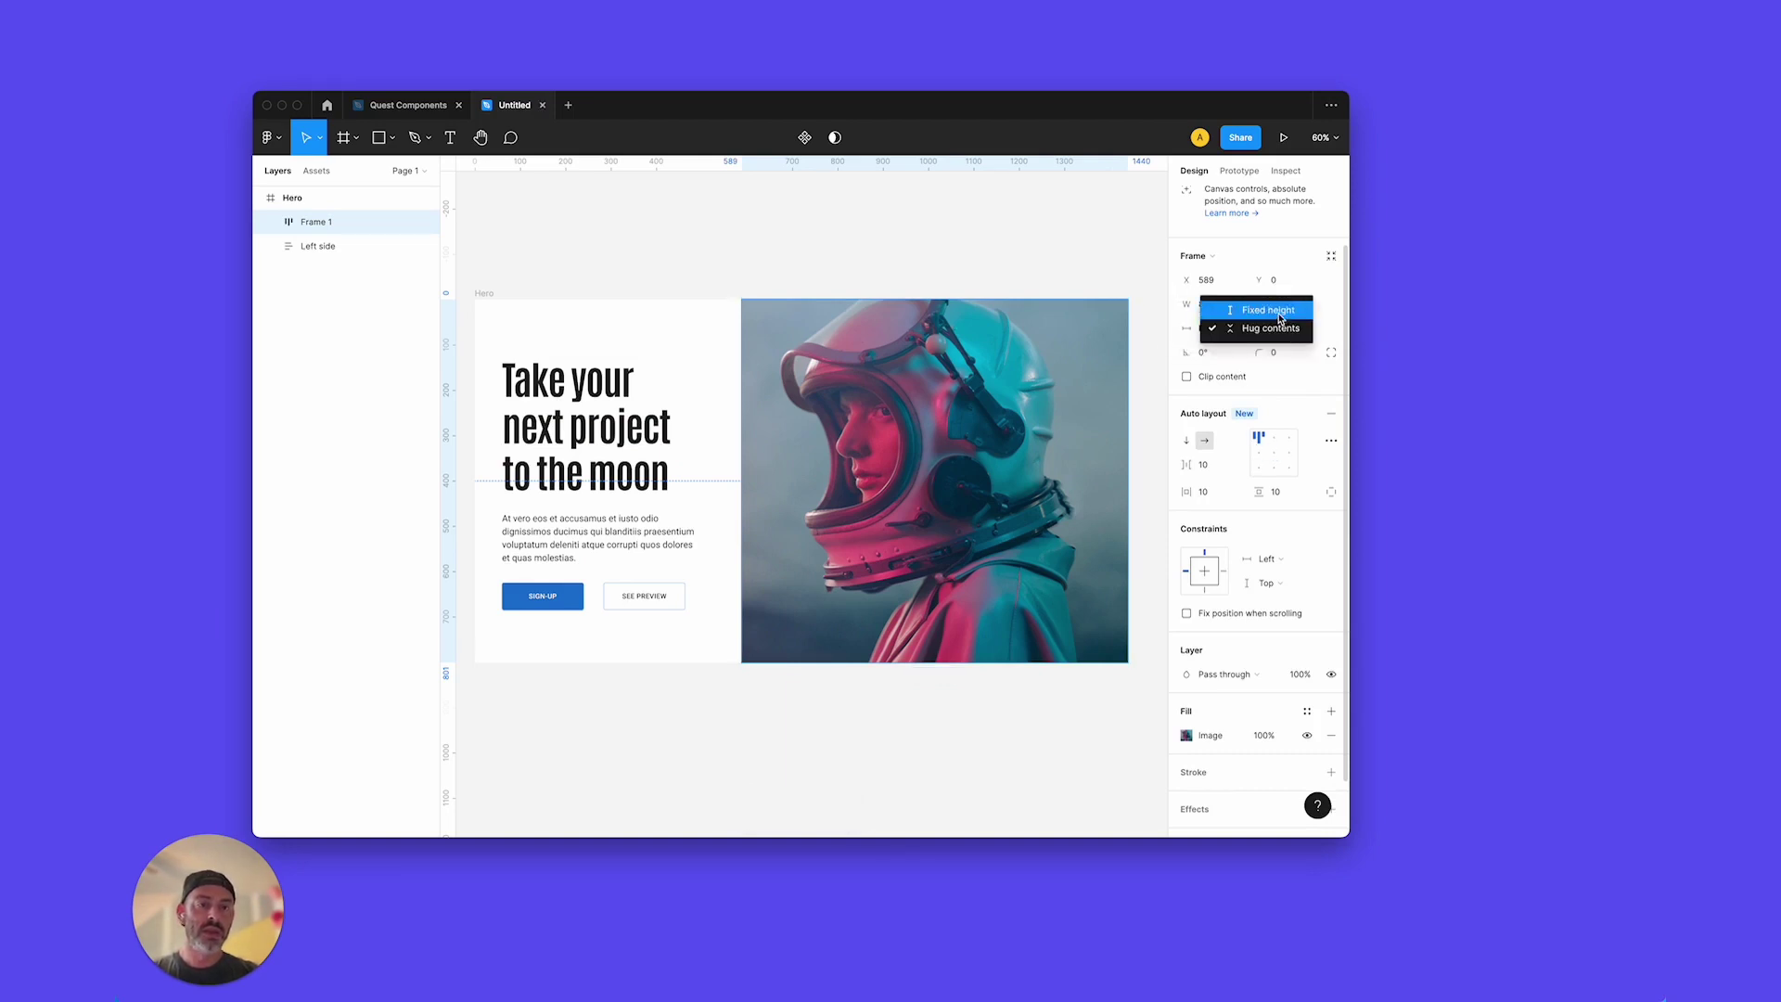
{"action": "left_click", "coordinate": [1281, 313]}
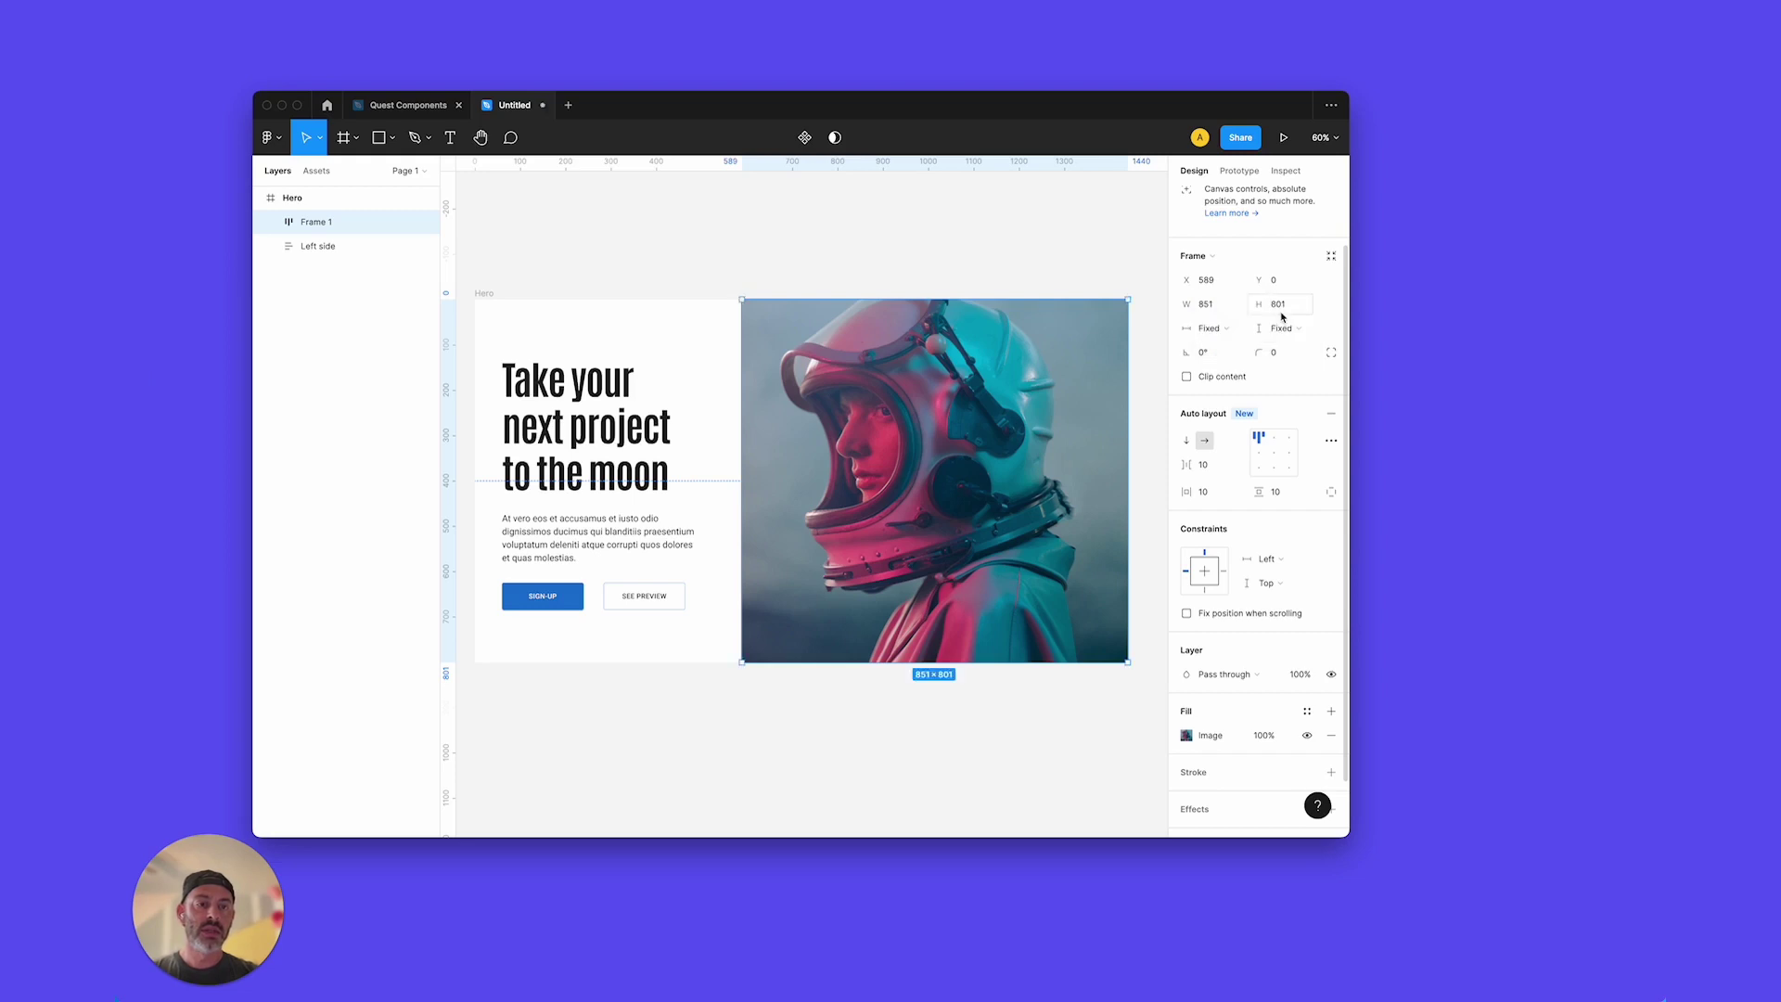
Step: Give Hero auto layout with left padding set to 20, then widened to about 48
{"action": "left_click", "coordinate": [306, 205]}
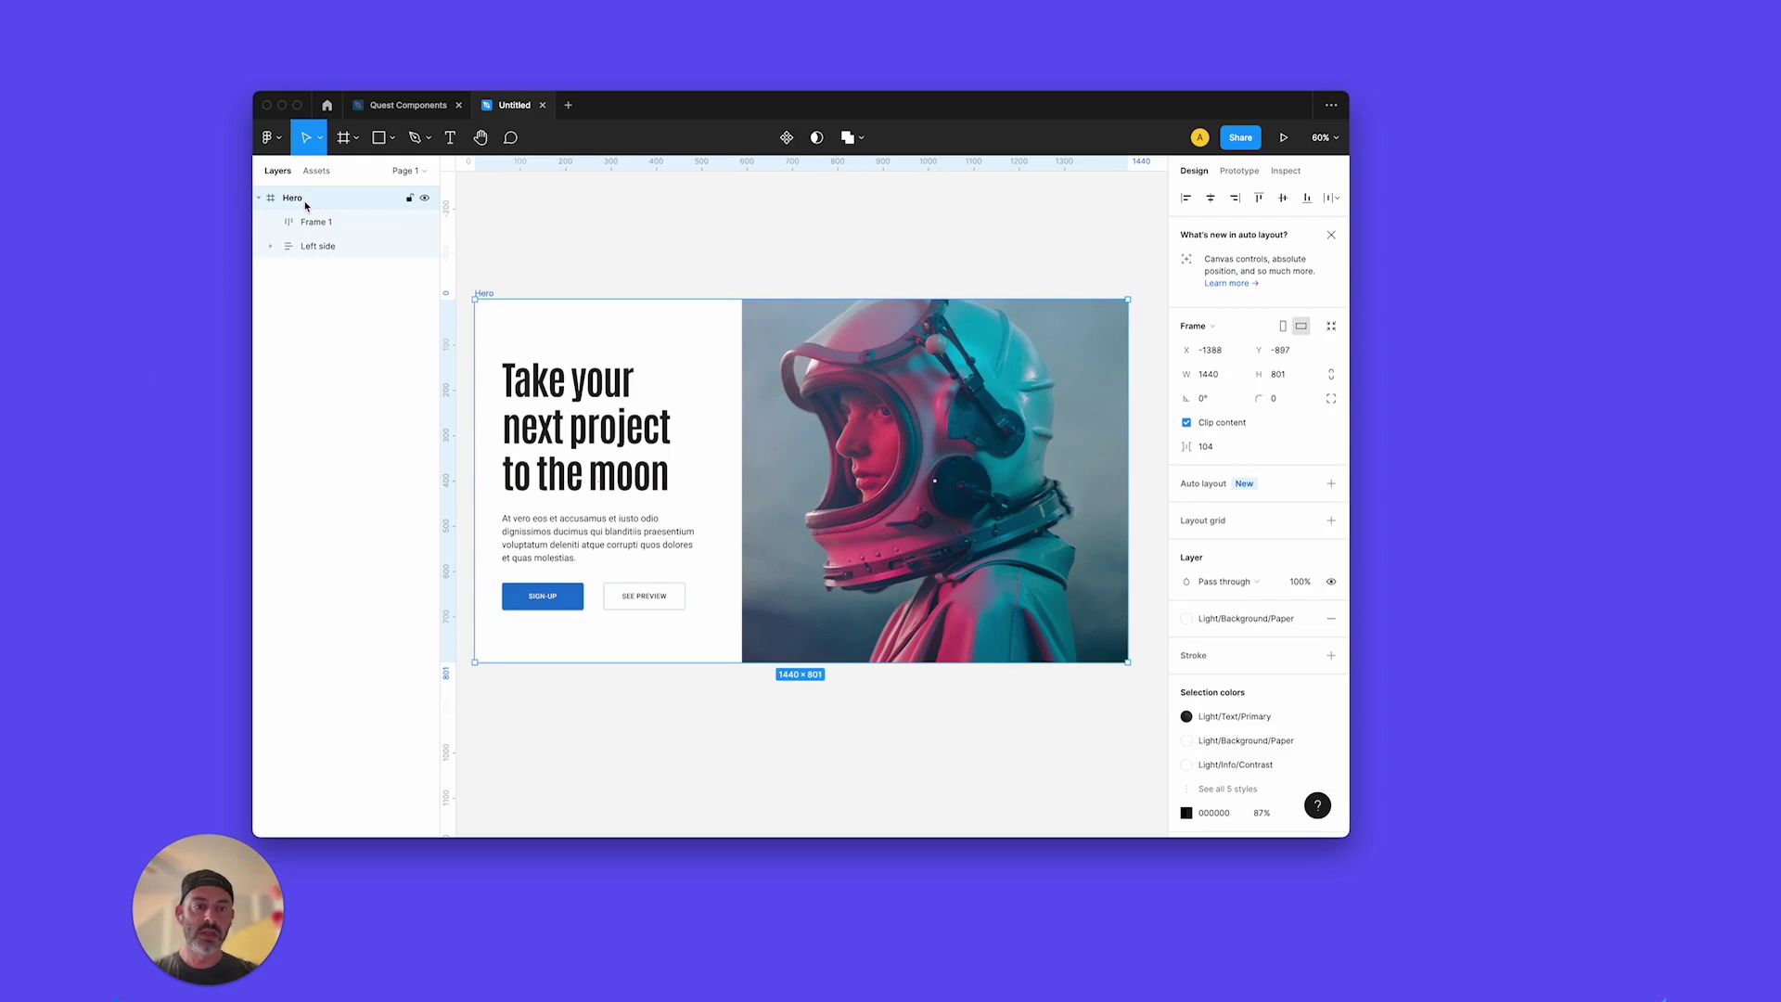
{"action": "left_click", "coordinate": [1331, 484]}
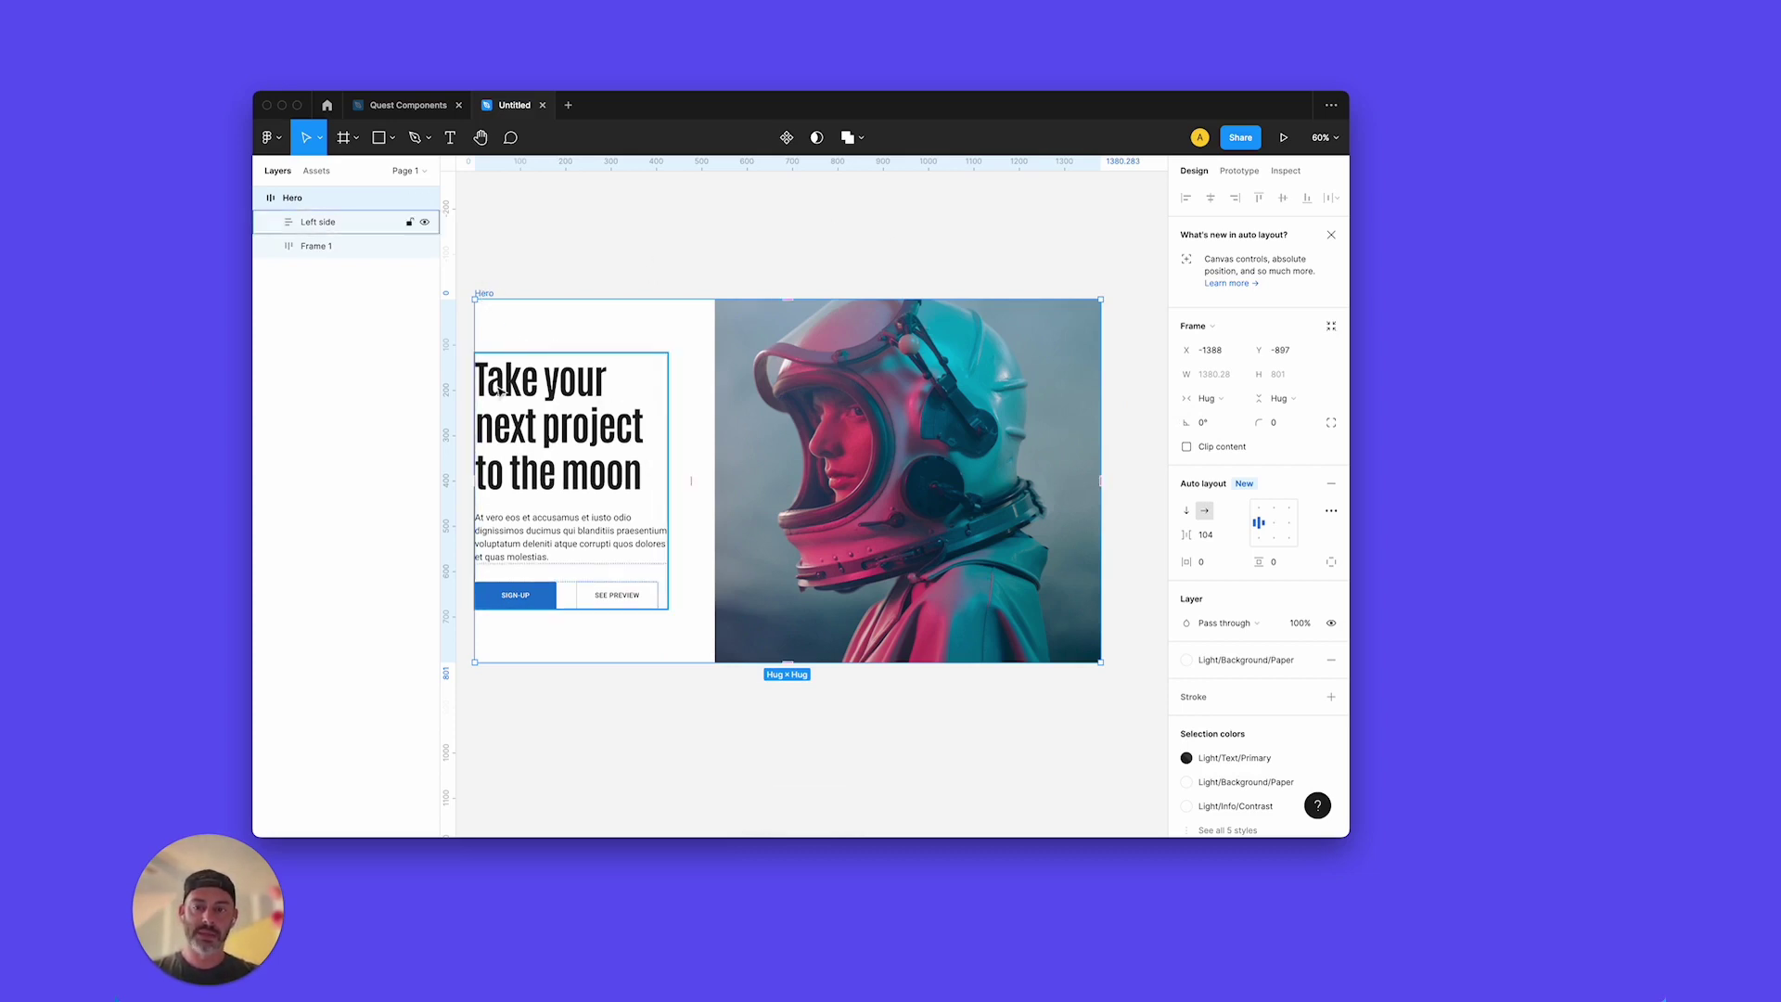
{"action": "left_click", "coordinate": [1331, 564]}
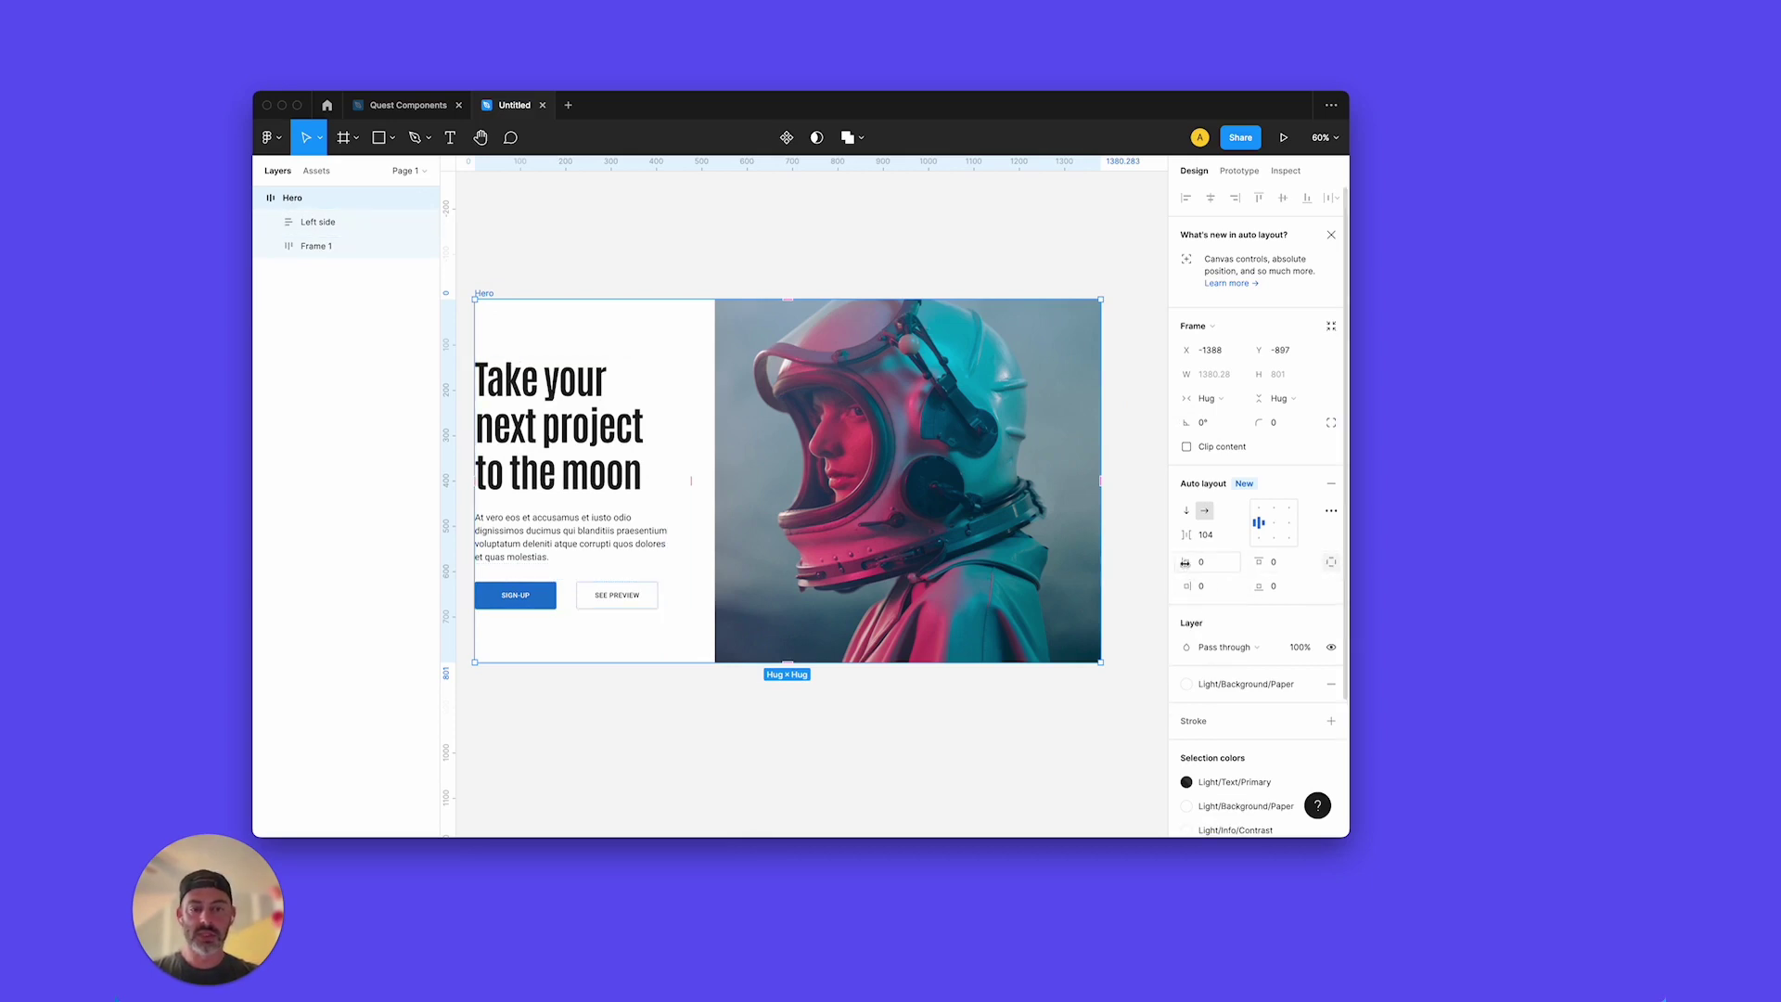
{"action": "left_click", "coordinate": [1217, 564]}
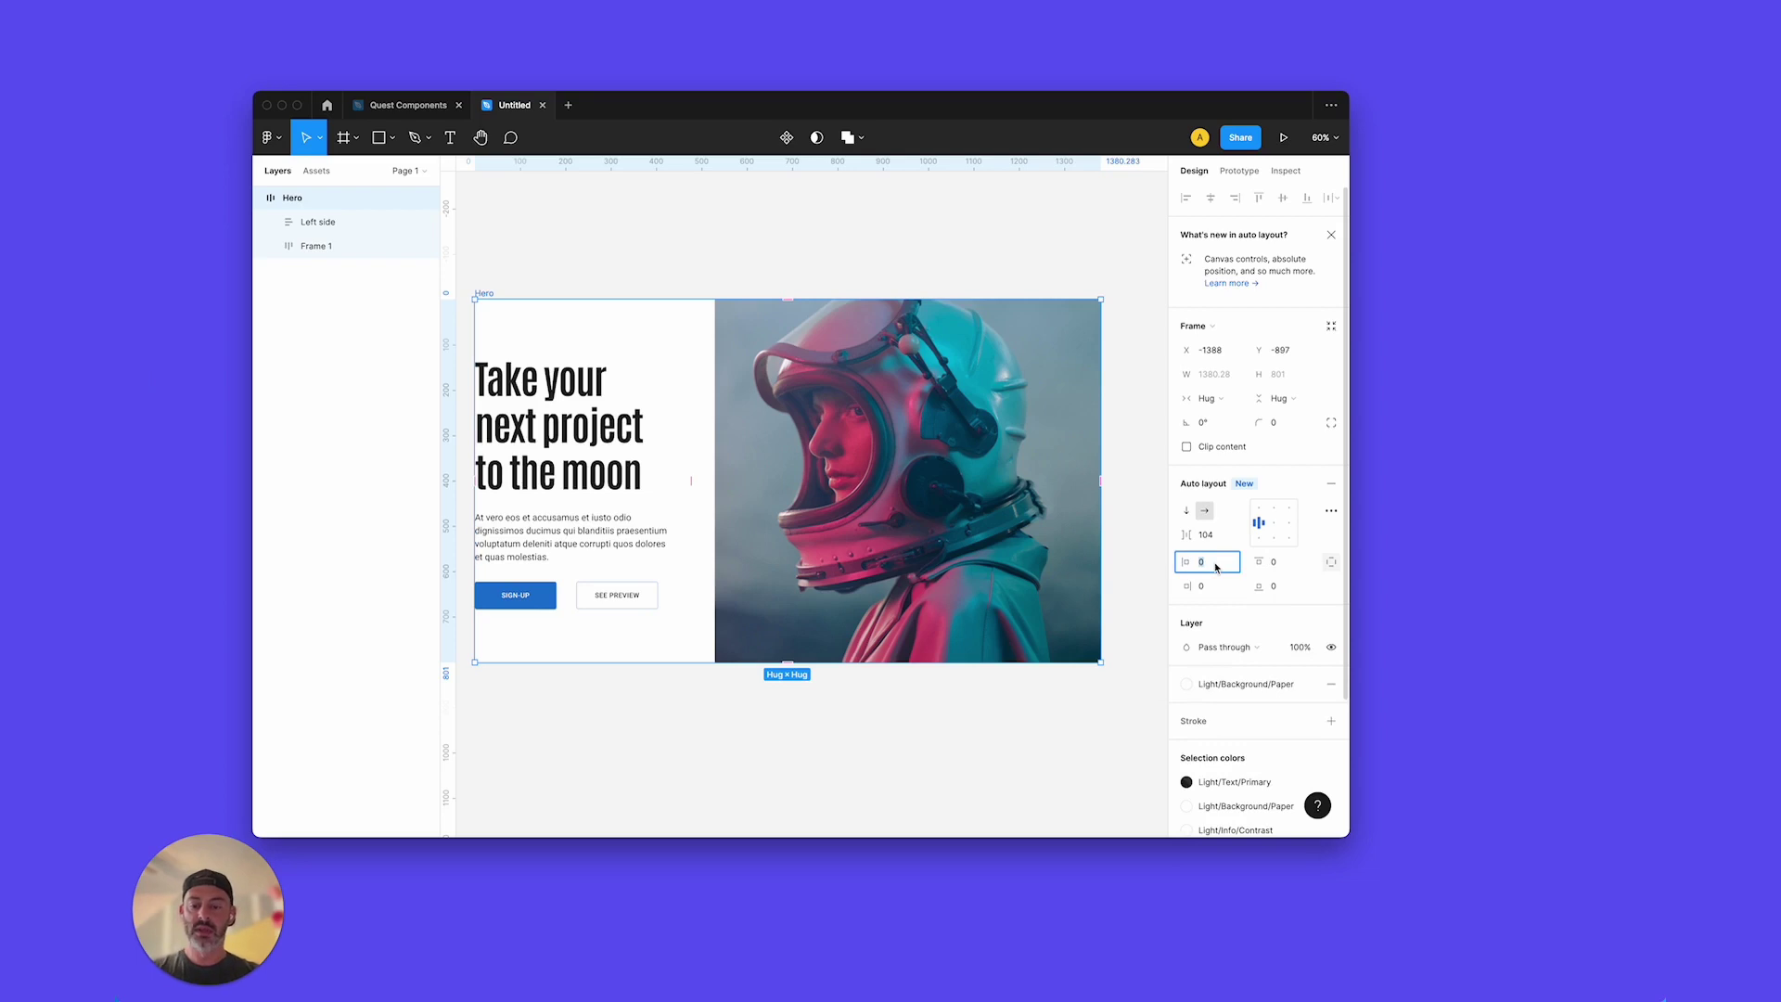
{"action": "key", "text": "Return"}
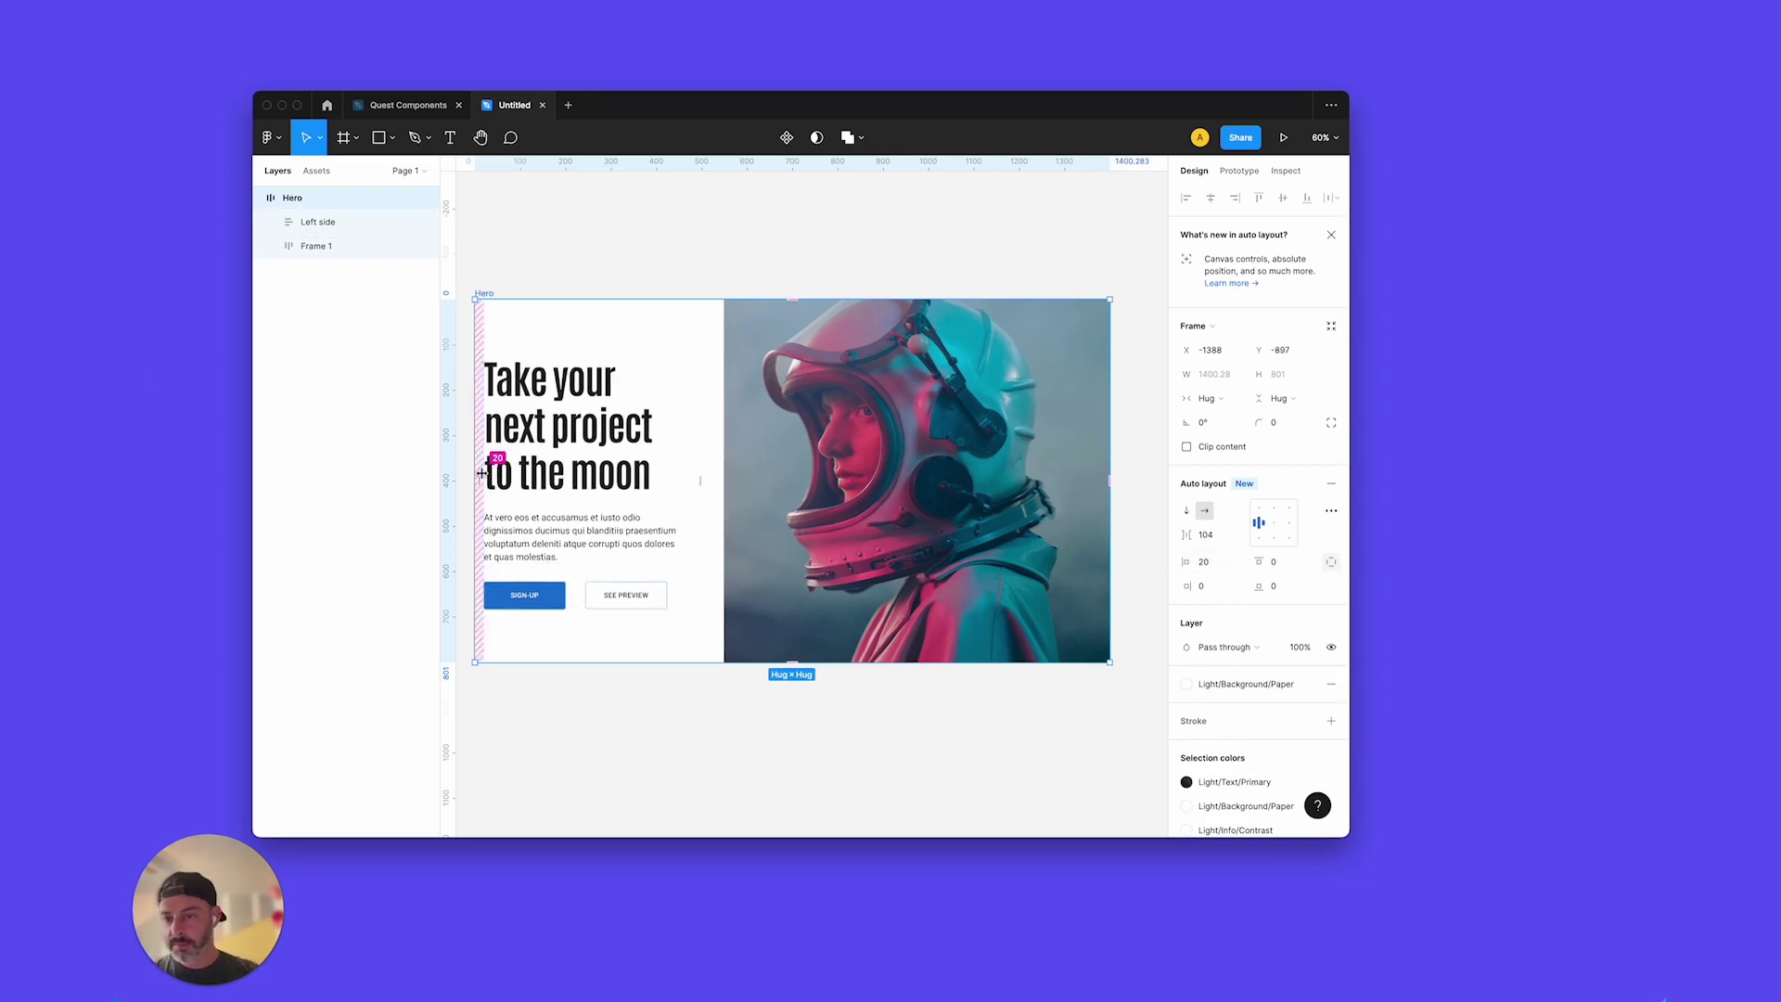
{"action": "left_click_drag", "start_coordinate": [481, 474], "coordinate": [495, 475]}
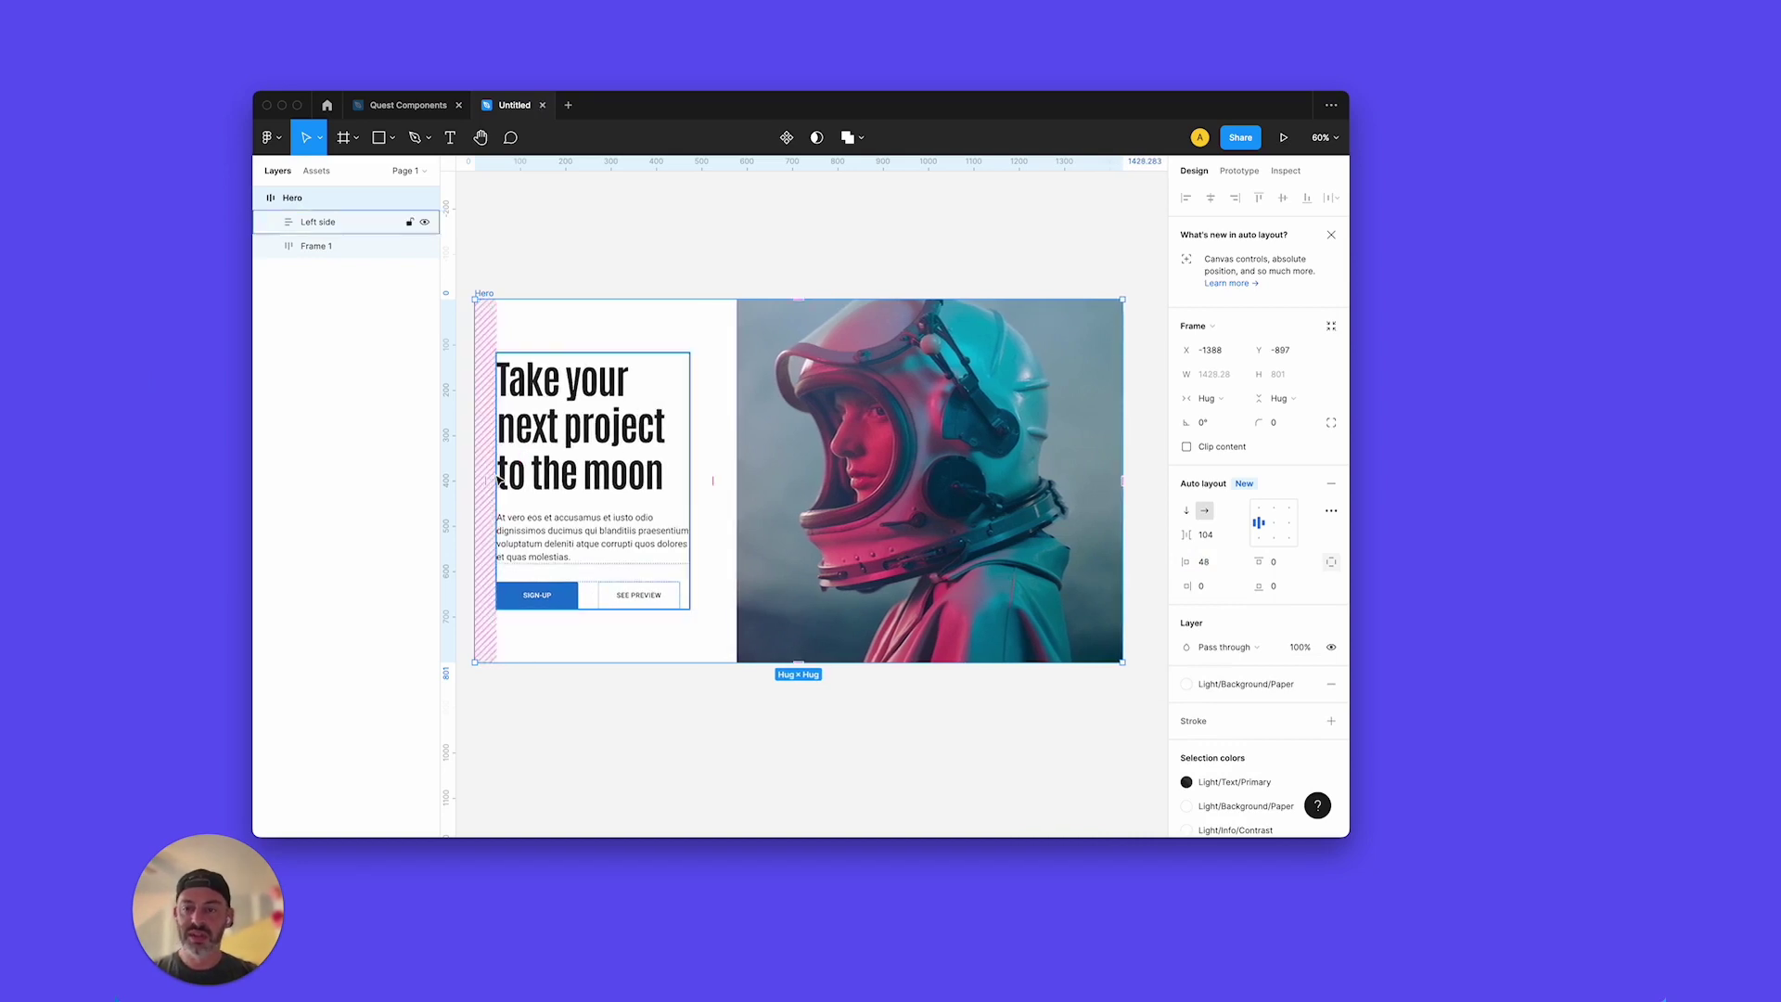
{"action": "left_click", "coordinate": [732, 259]}
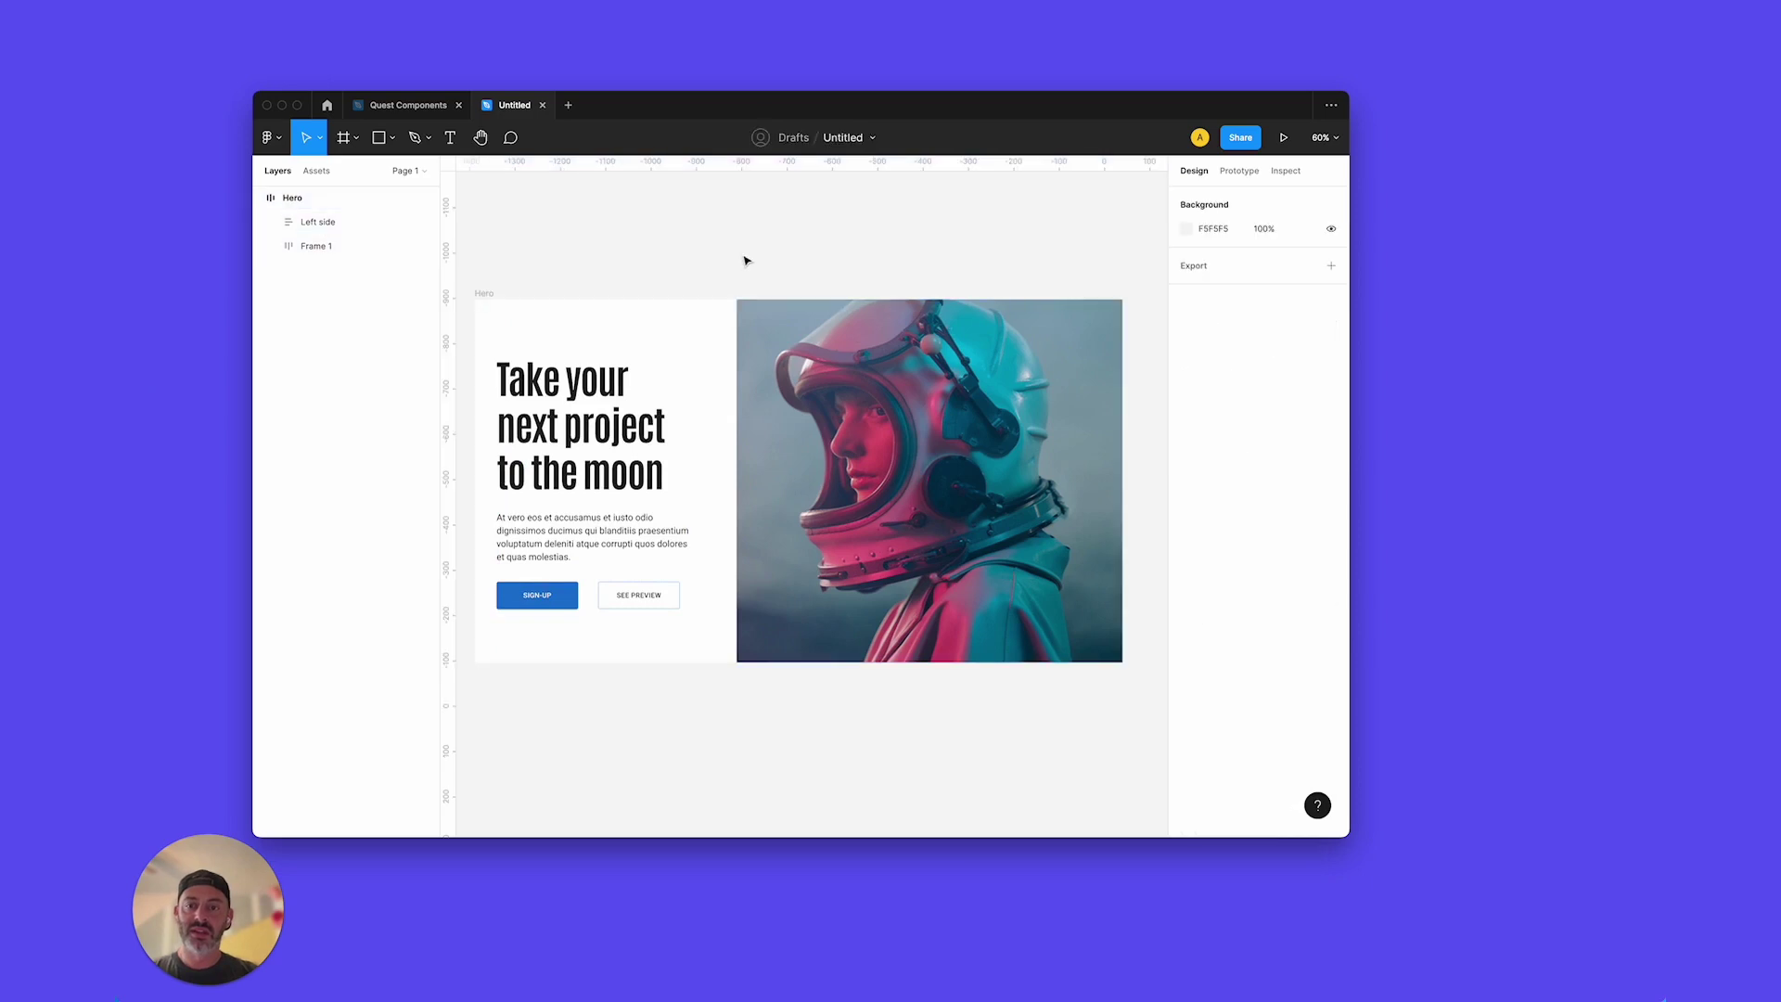
Step: Set the Hero frame's width to Fixed
{"action": "left_click", "coordinate": [486, 294]}
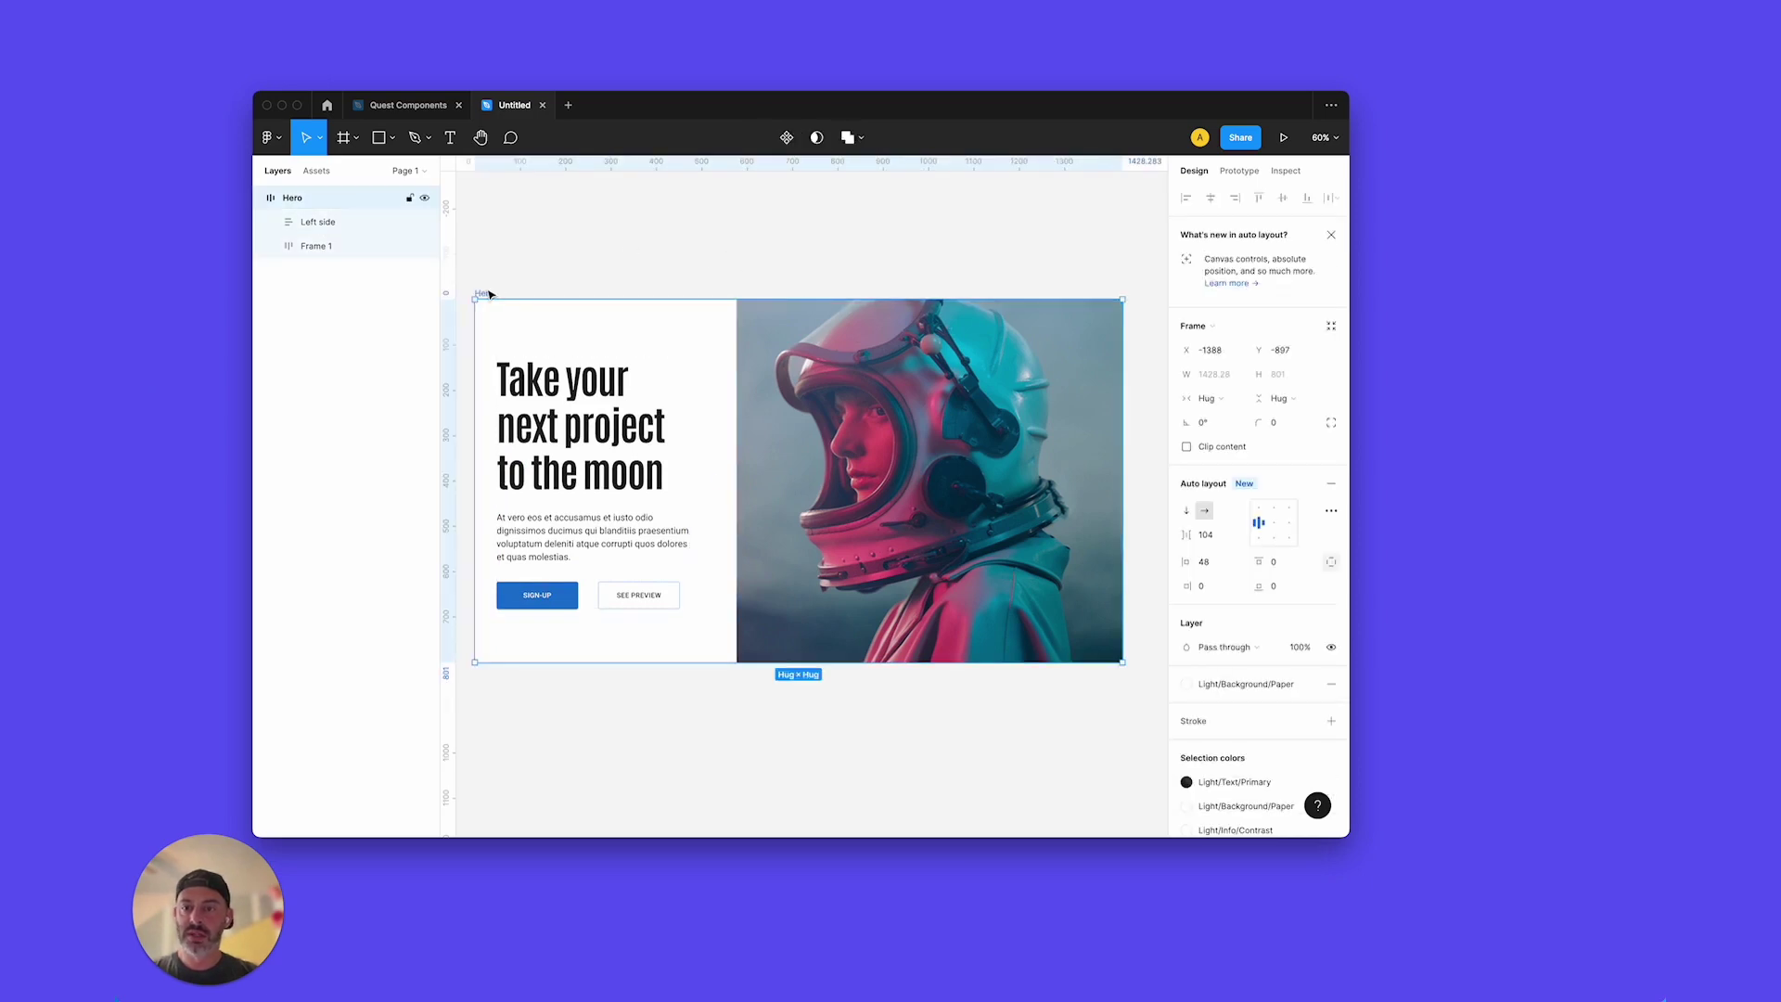
{"action": "left_click", "coordinate": [1211, 398]}
{"action": "left_click", "coordinate": [1225, 388]}
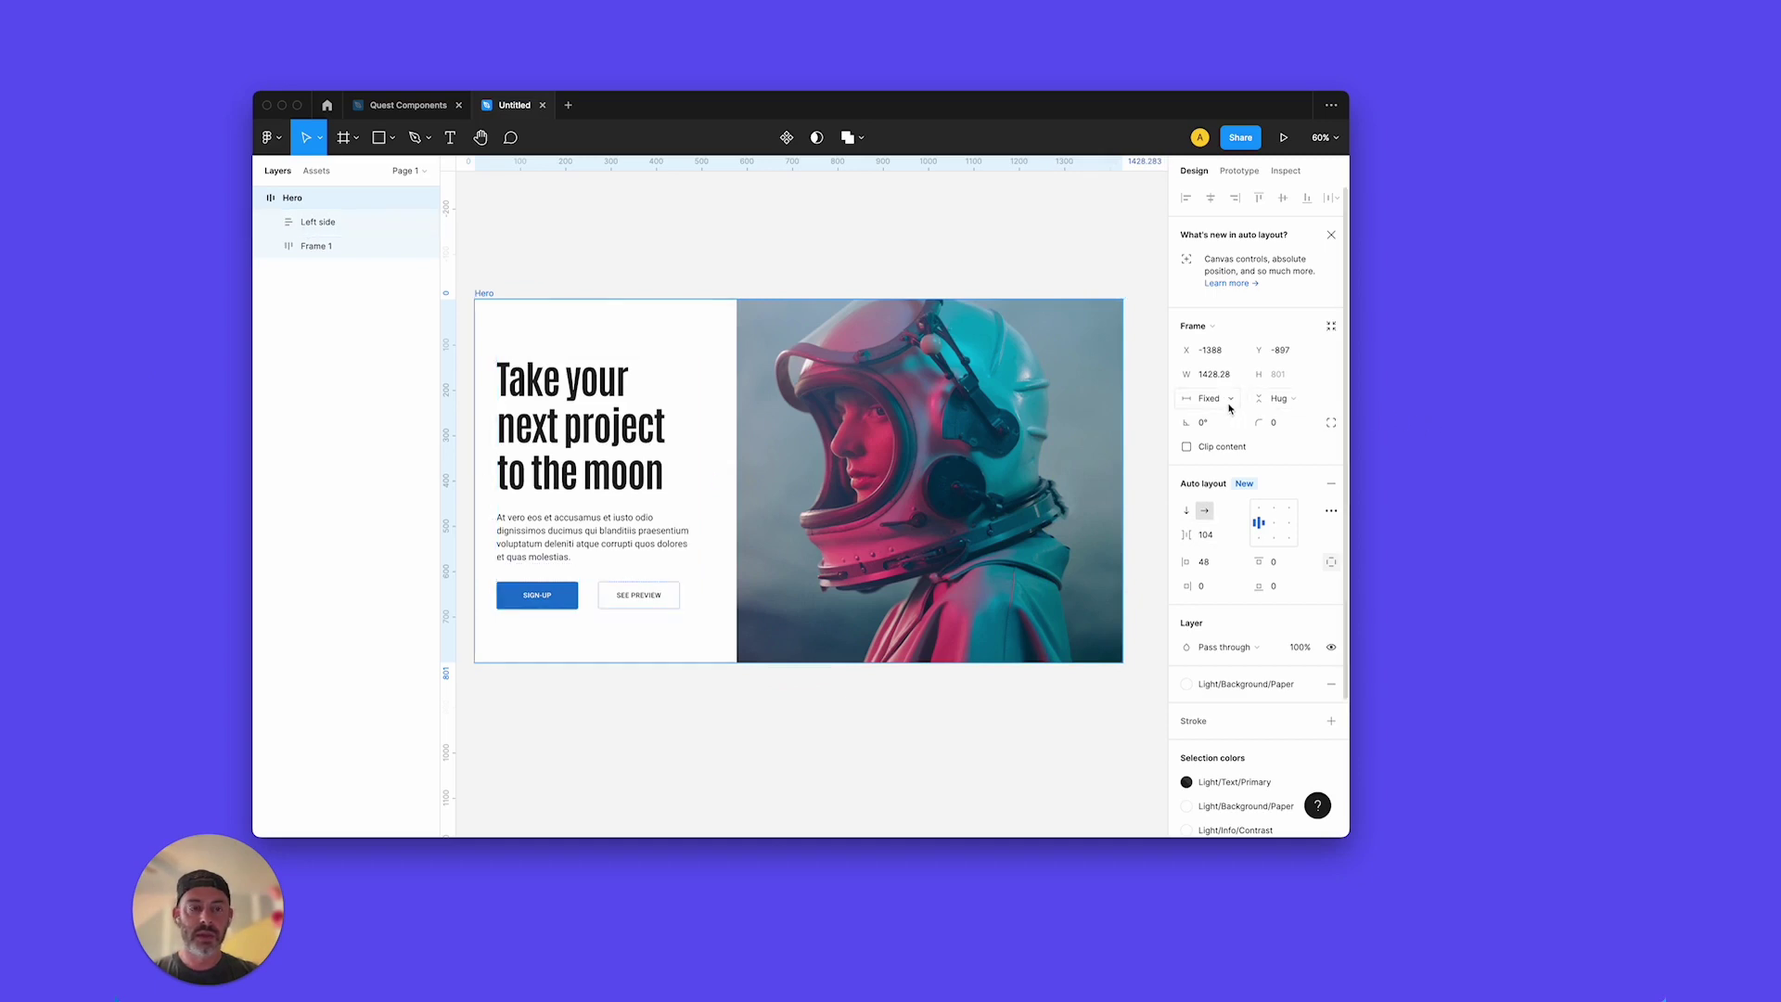
Step: Set both Left side and Frame 1 widths to Fill container
{"action": "left_click", "coordinate": [311, 223]}
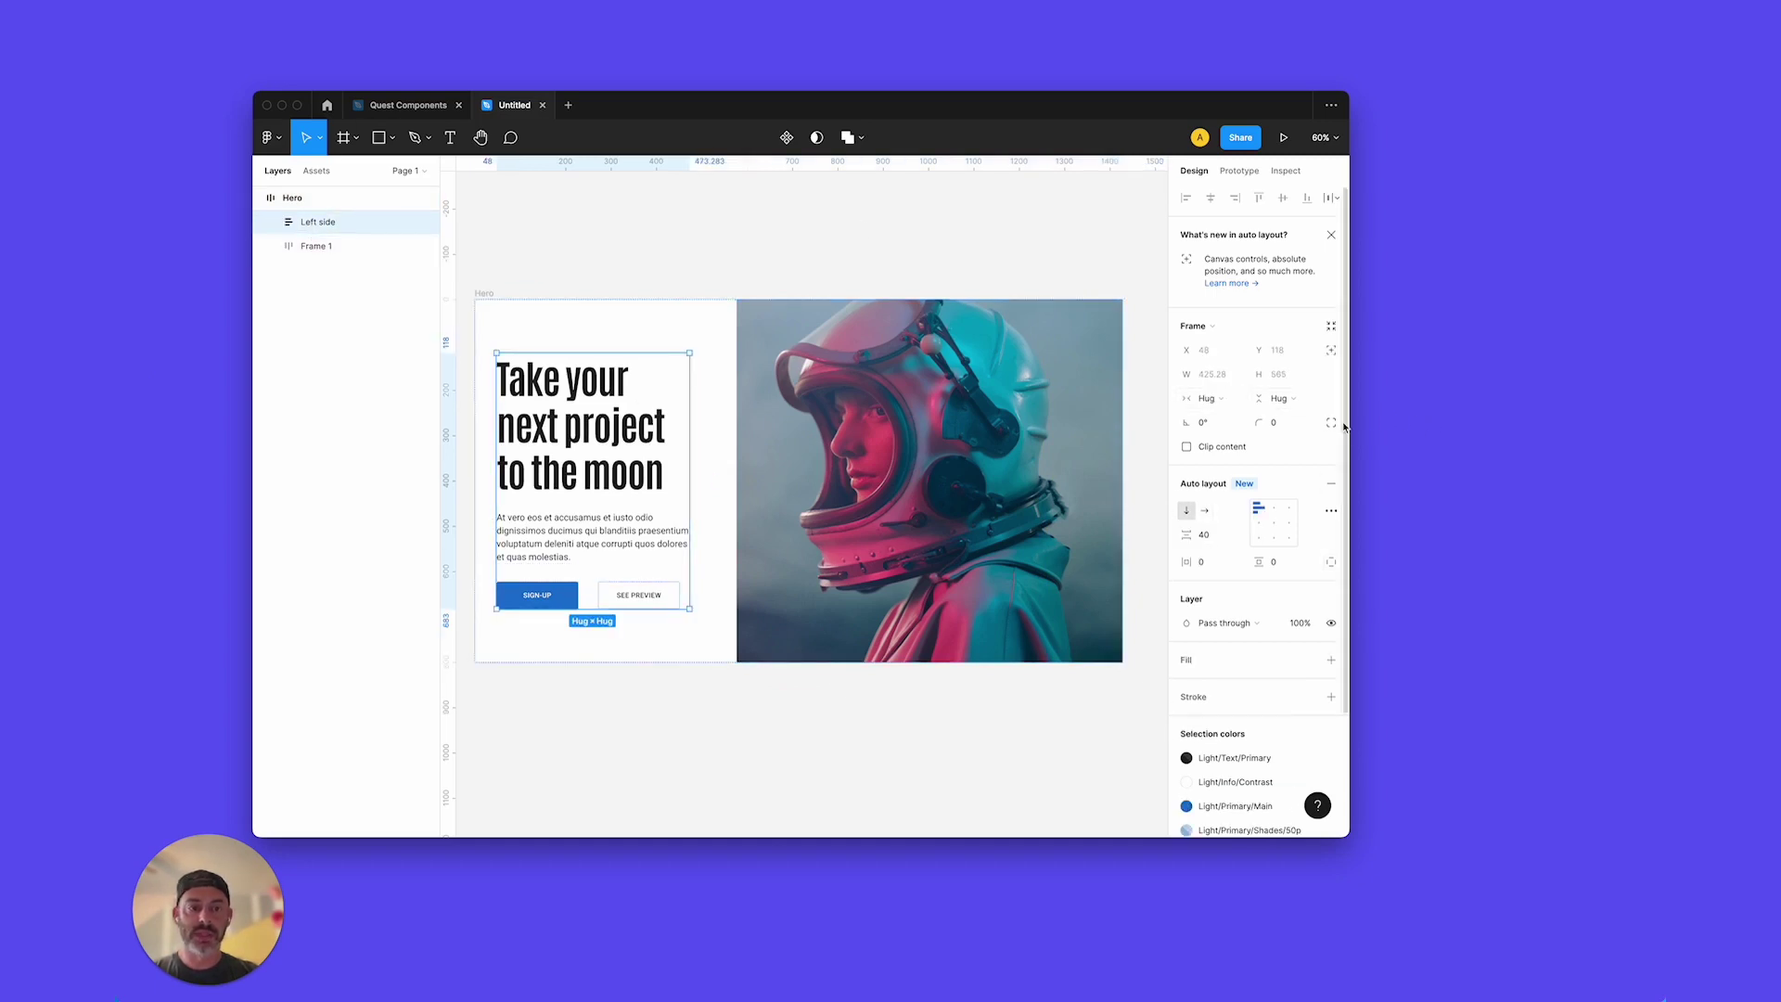
{"action": "left_click", "coordinate": [1204, 399]}
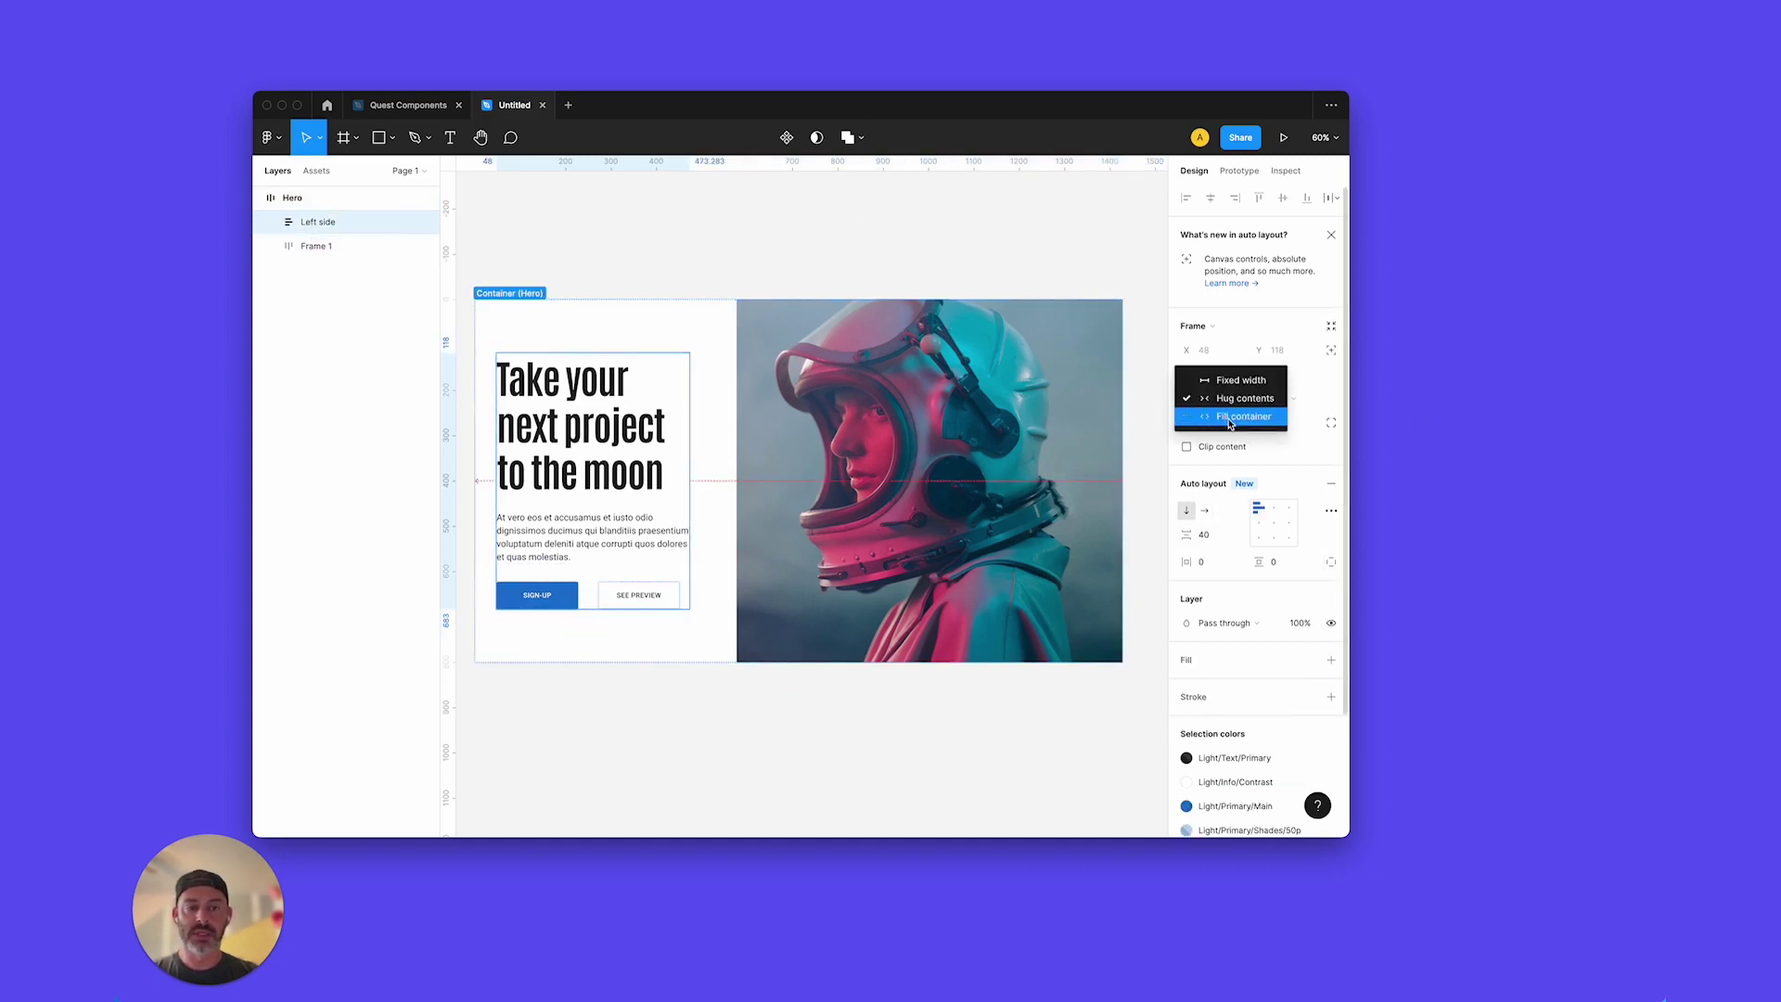
{"action": "left_click", "coordinate": [1204, 417]}
{"action": "left_click", "coordinate": [320, 246]}
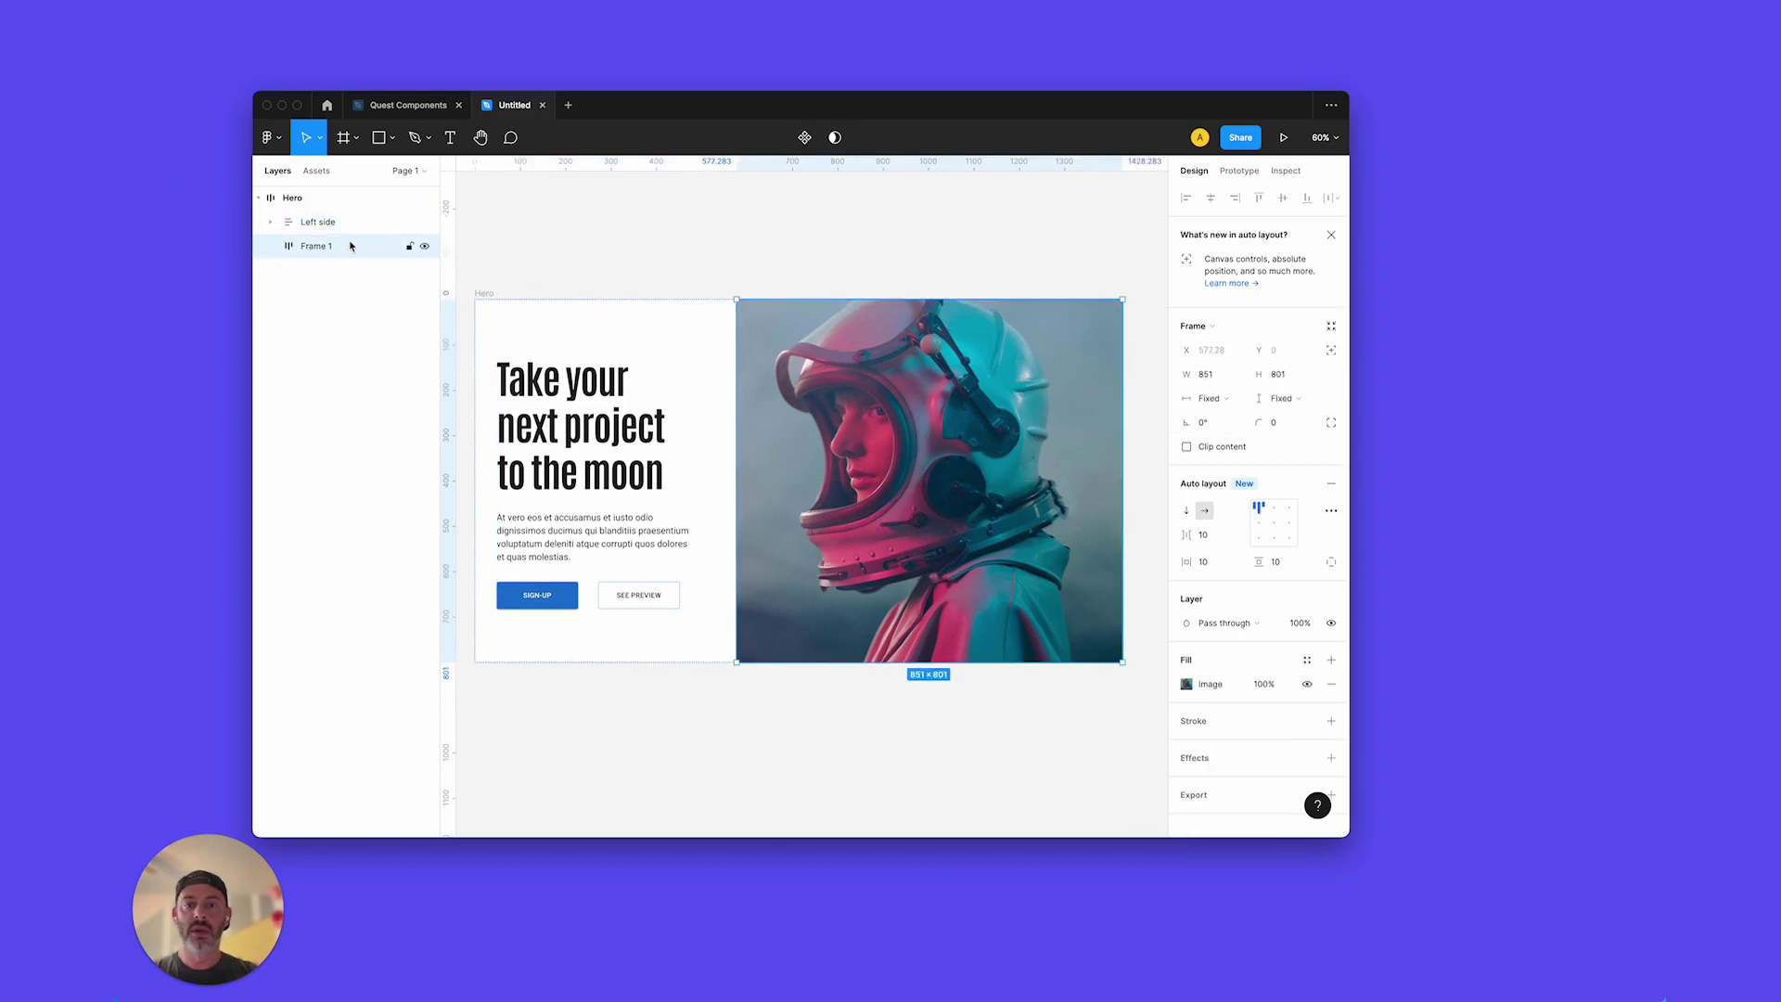
{"action": "left_click", "coordinate": [1206, 398]}
{"action": "left_click", "coordinate": [1273, 433]}
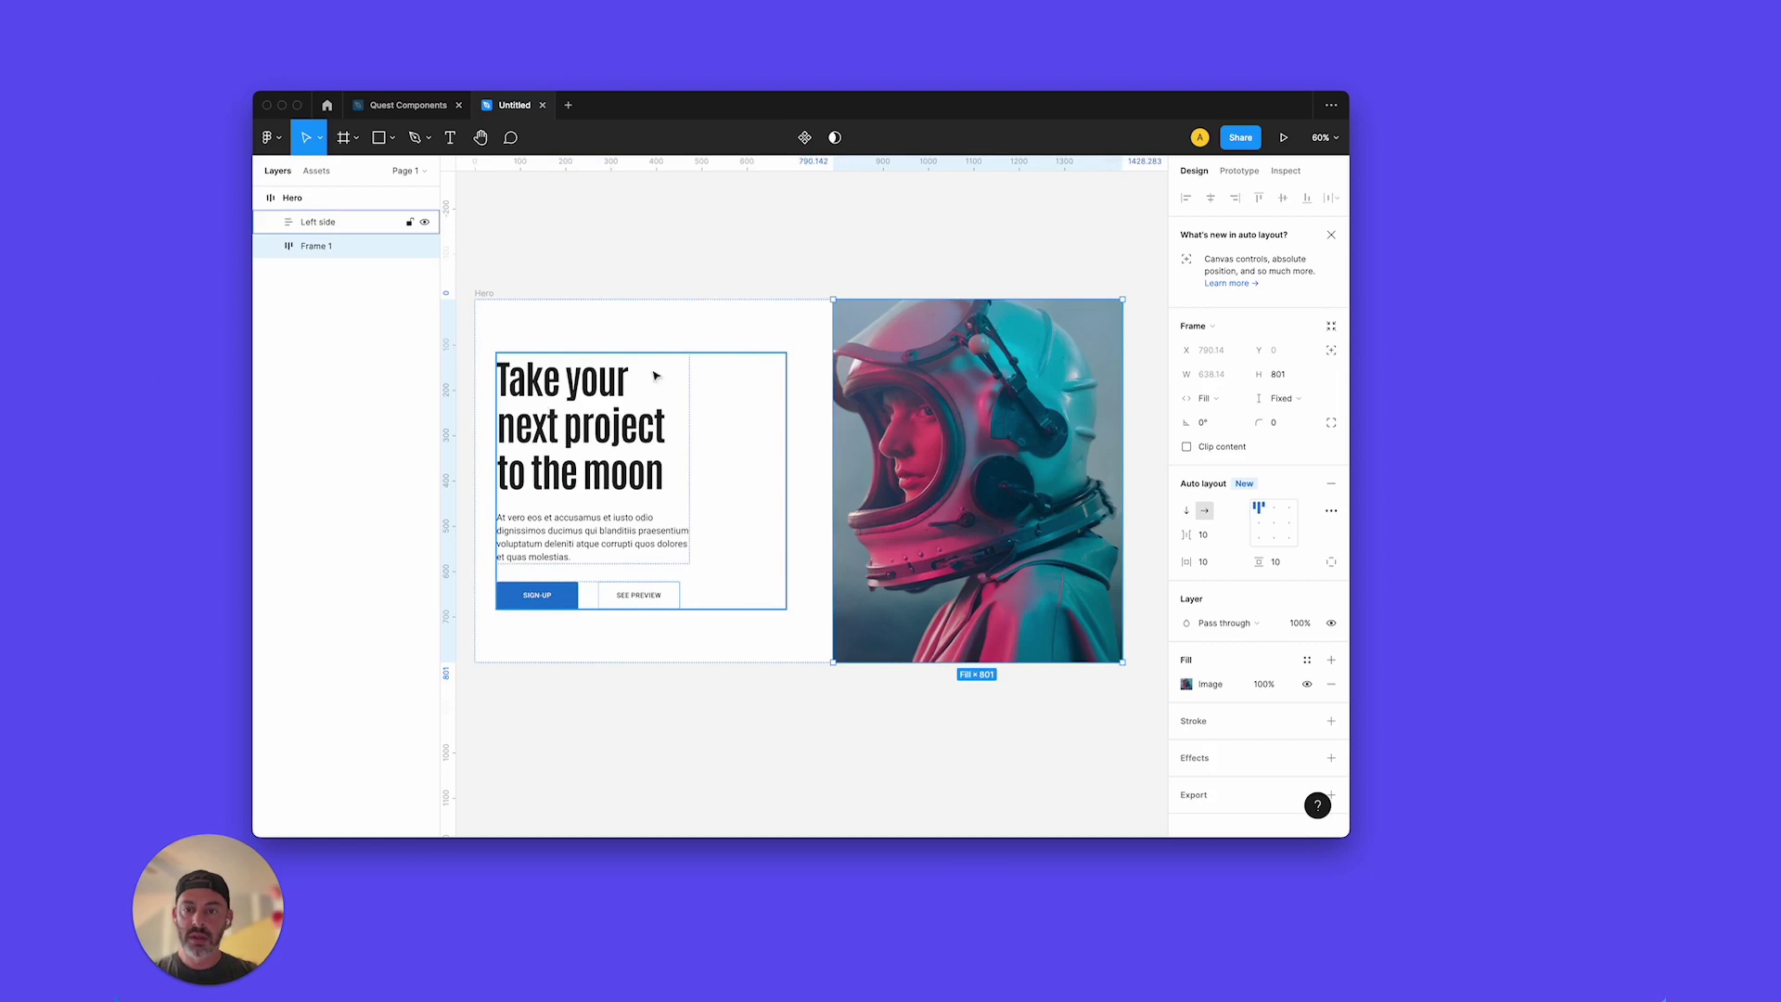
Step: Narrow the Left side column to a fixed 490 px width
{"action": "left_click", "coordinate": [711, 359]}
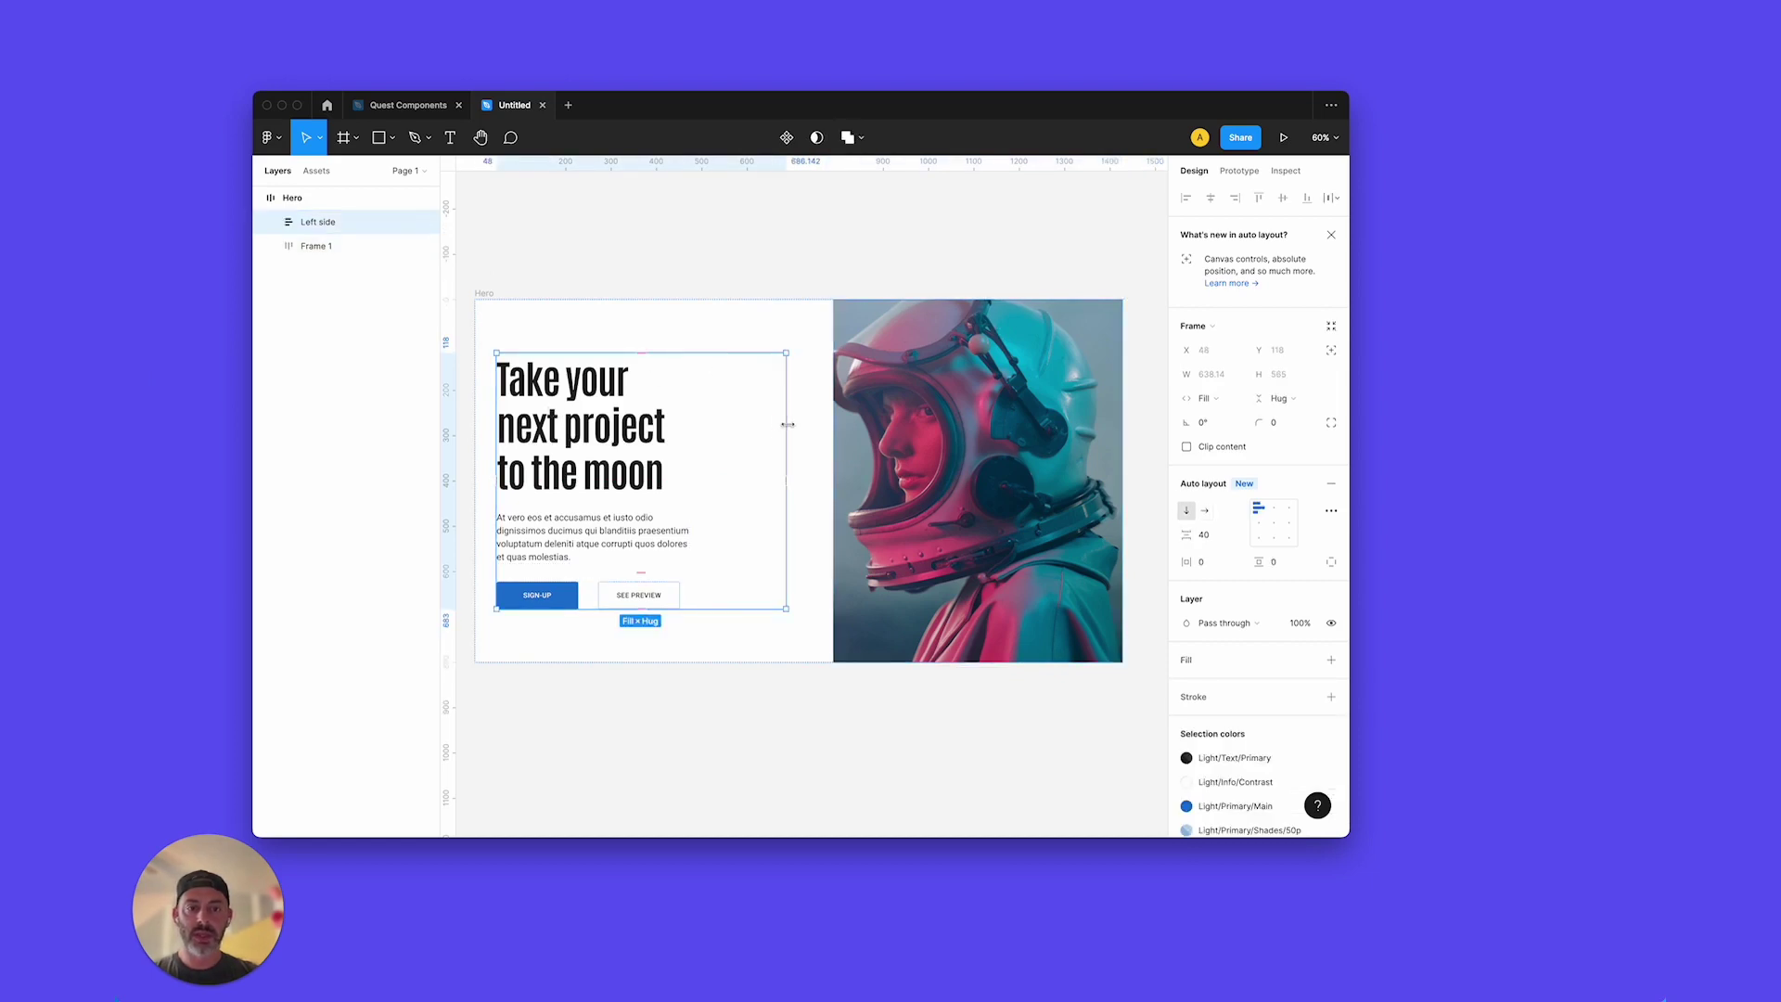
{"action": "left_click_drag", "start_coordinate": [787, 422], "coordinate": [720, 420]}
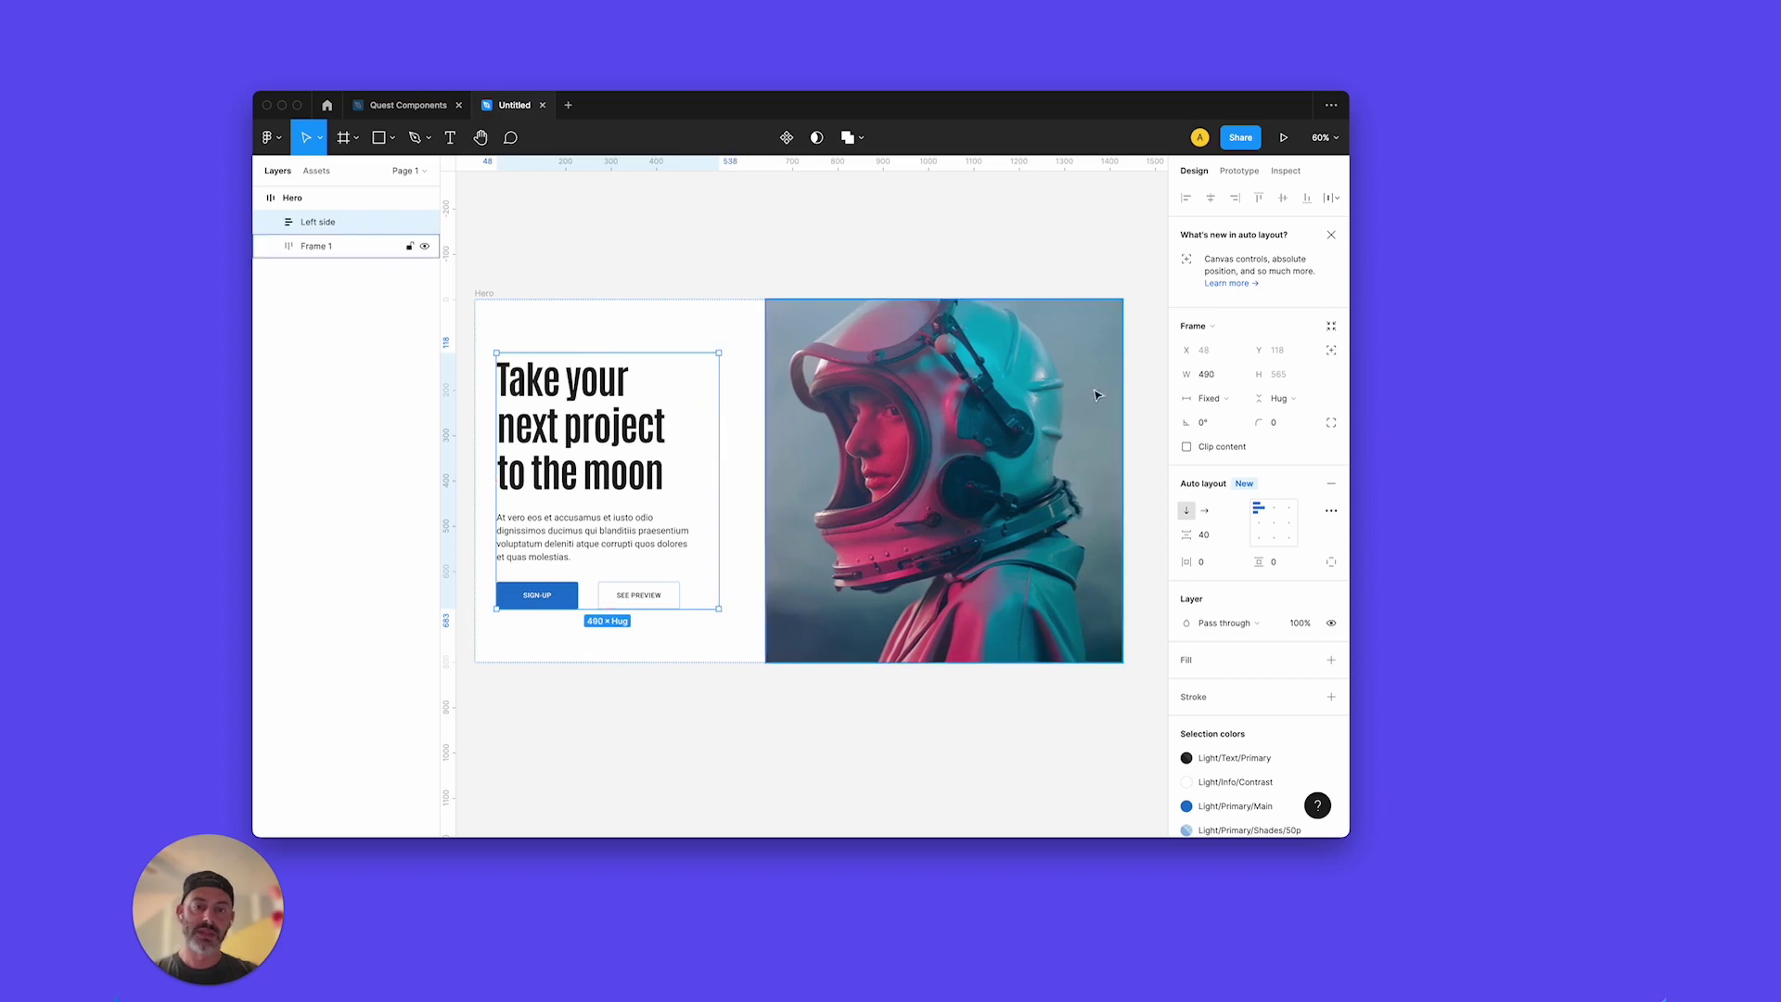
{"action": "left_click", "coordinate": [487, 295]}
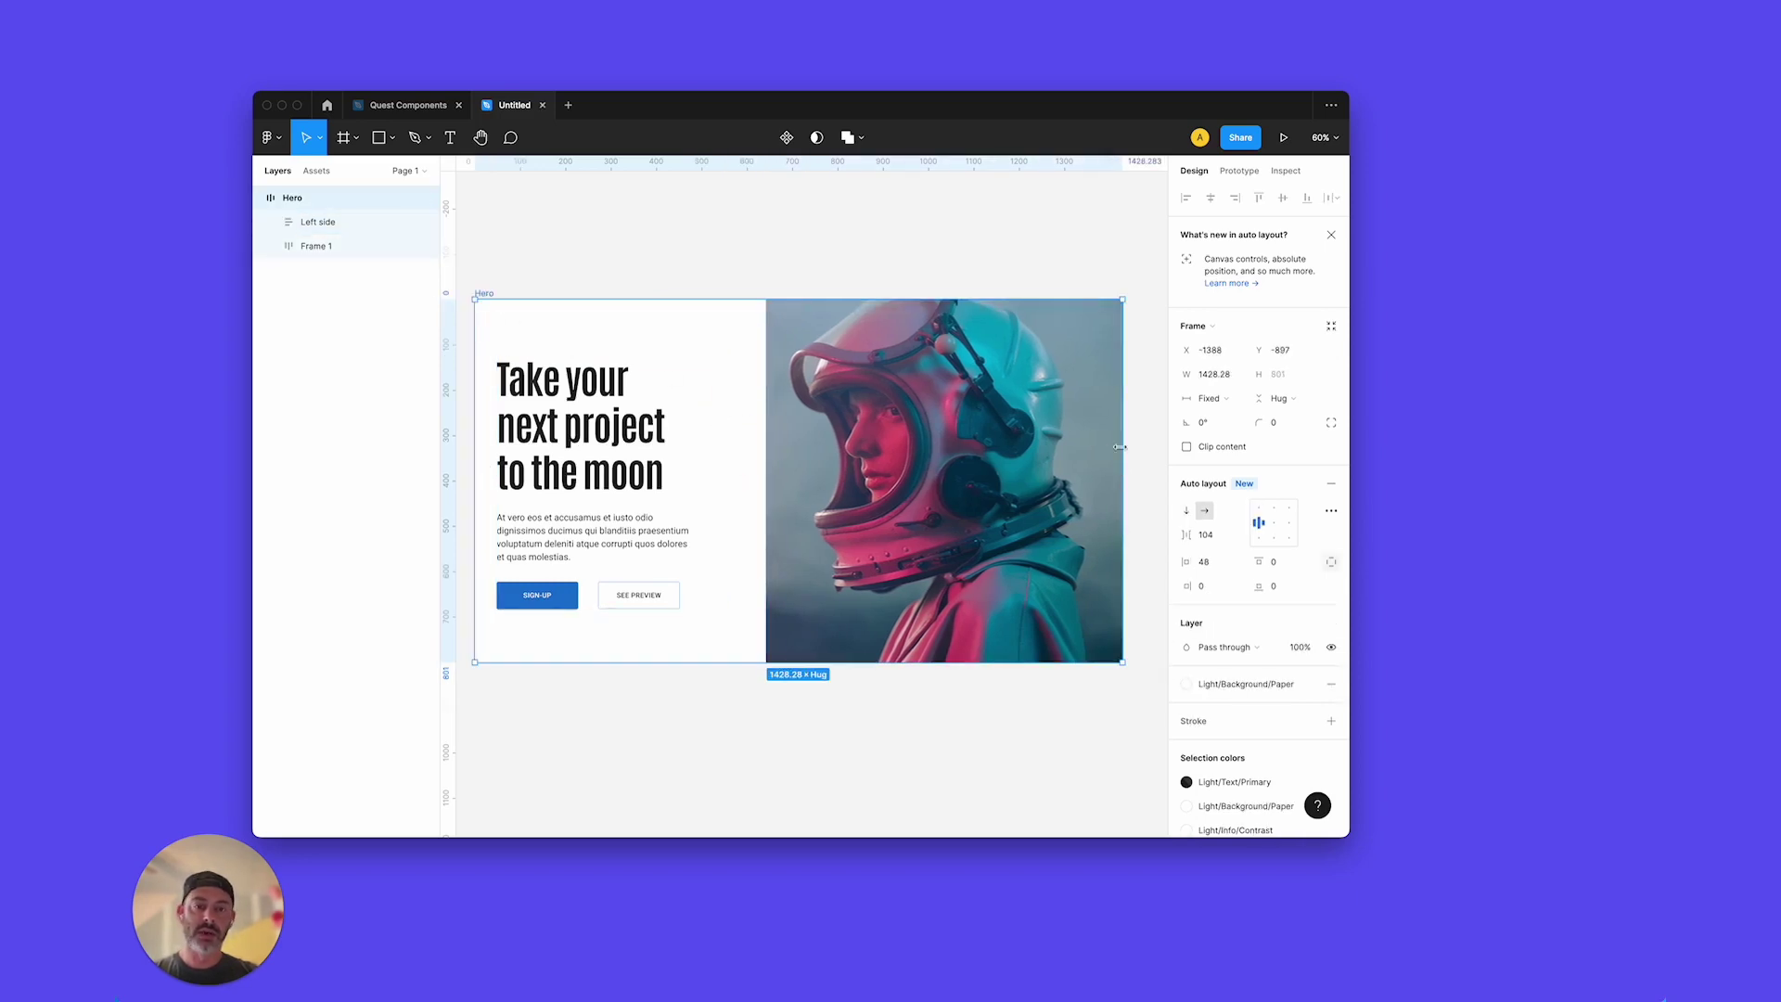
{"action": "left_click_drag", "start_coordinate": [1121, 447], "coordinate": [1114, 497]}
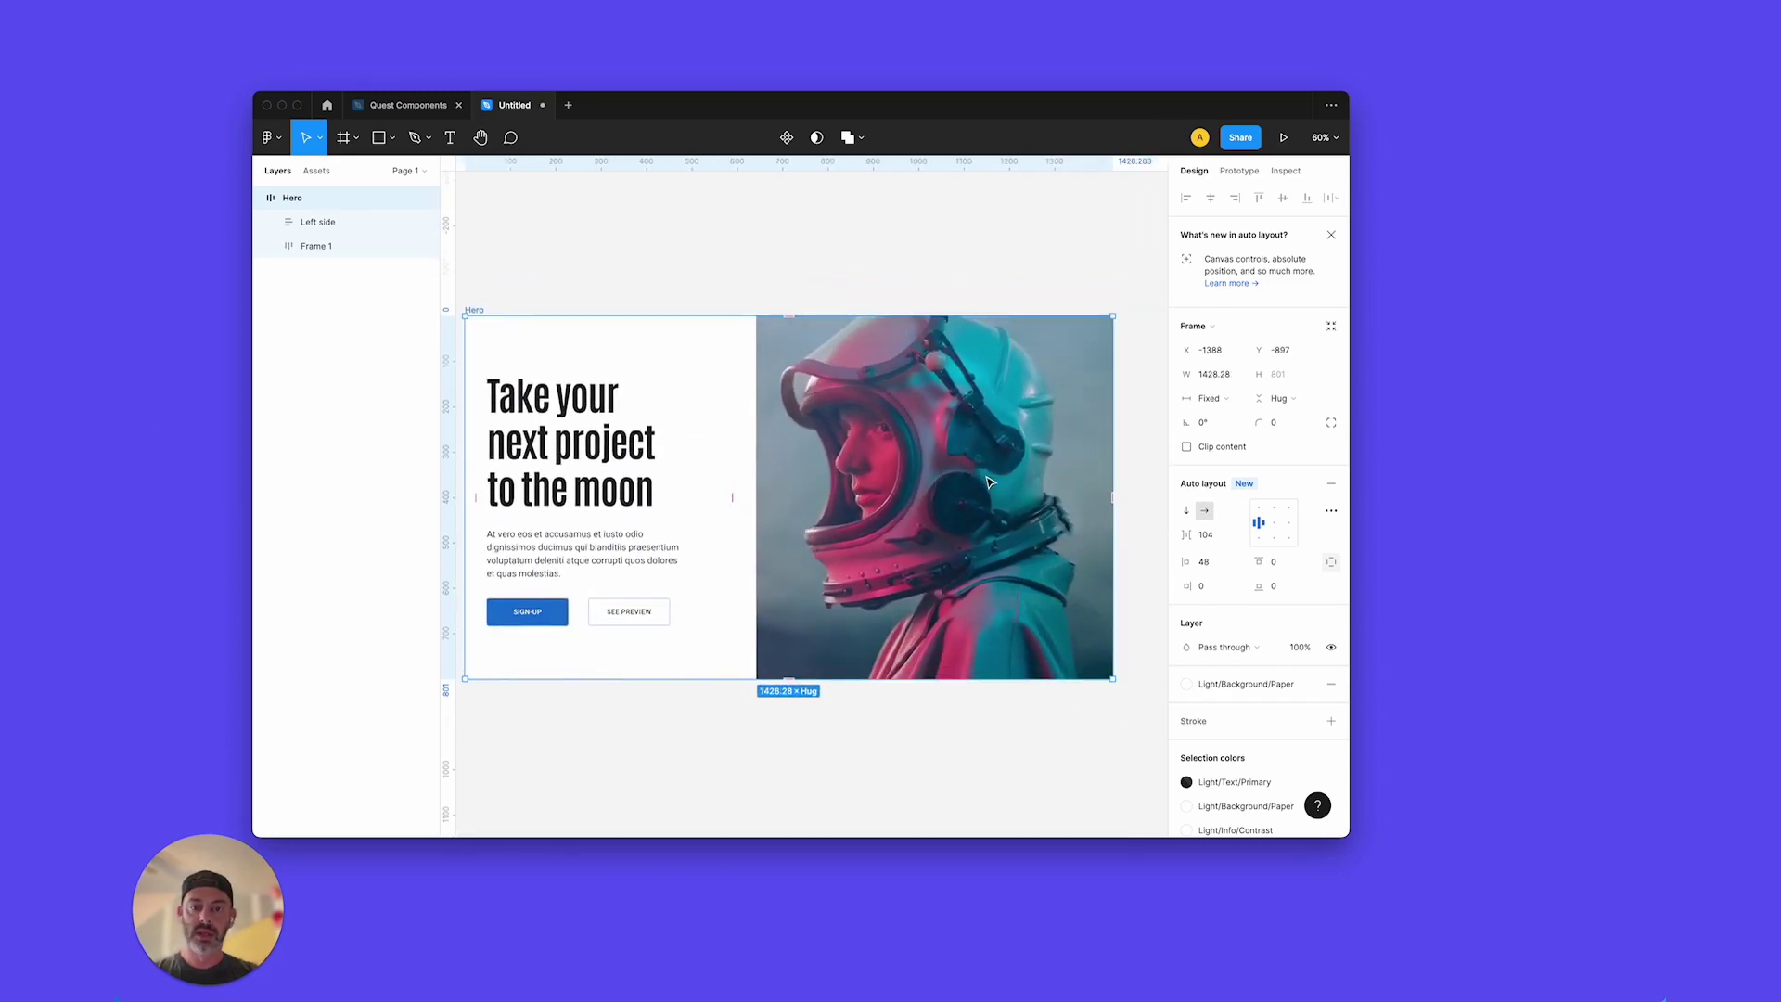
{"action": "scroll", "coordinate": [614, 325], "scroll_direction": "down", "scroll_amount": 1}
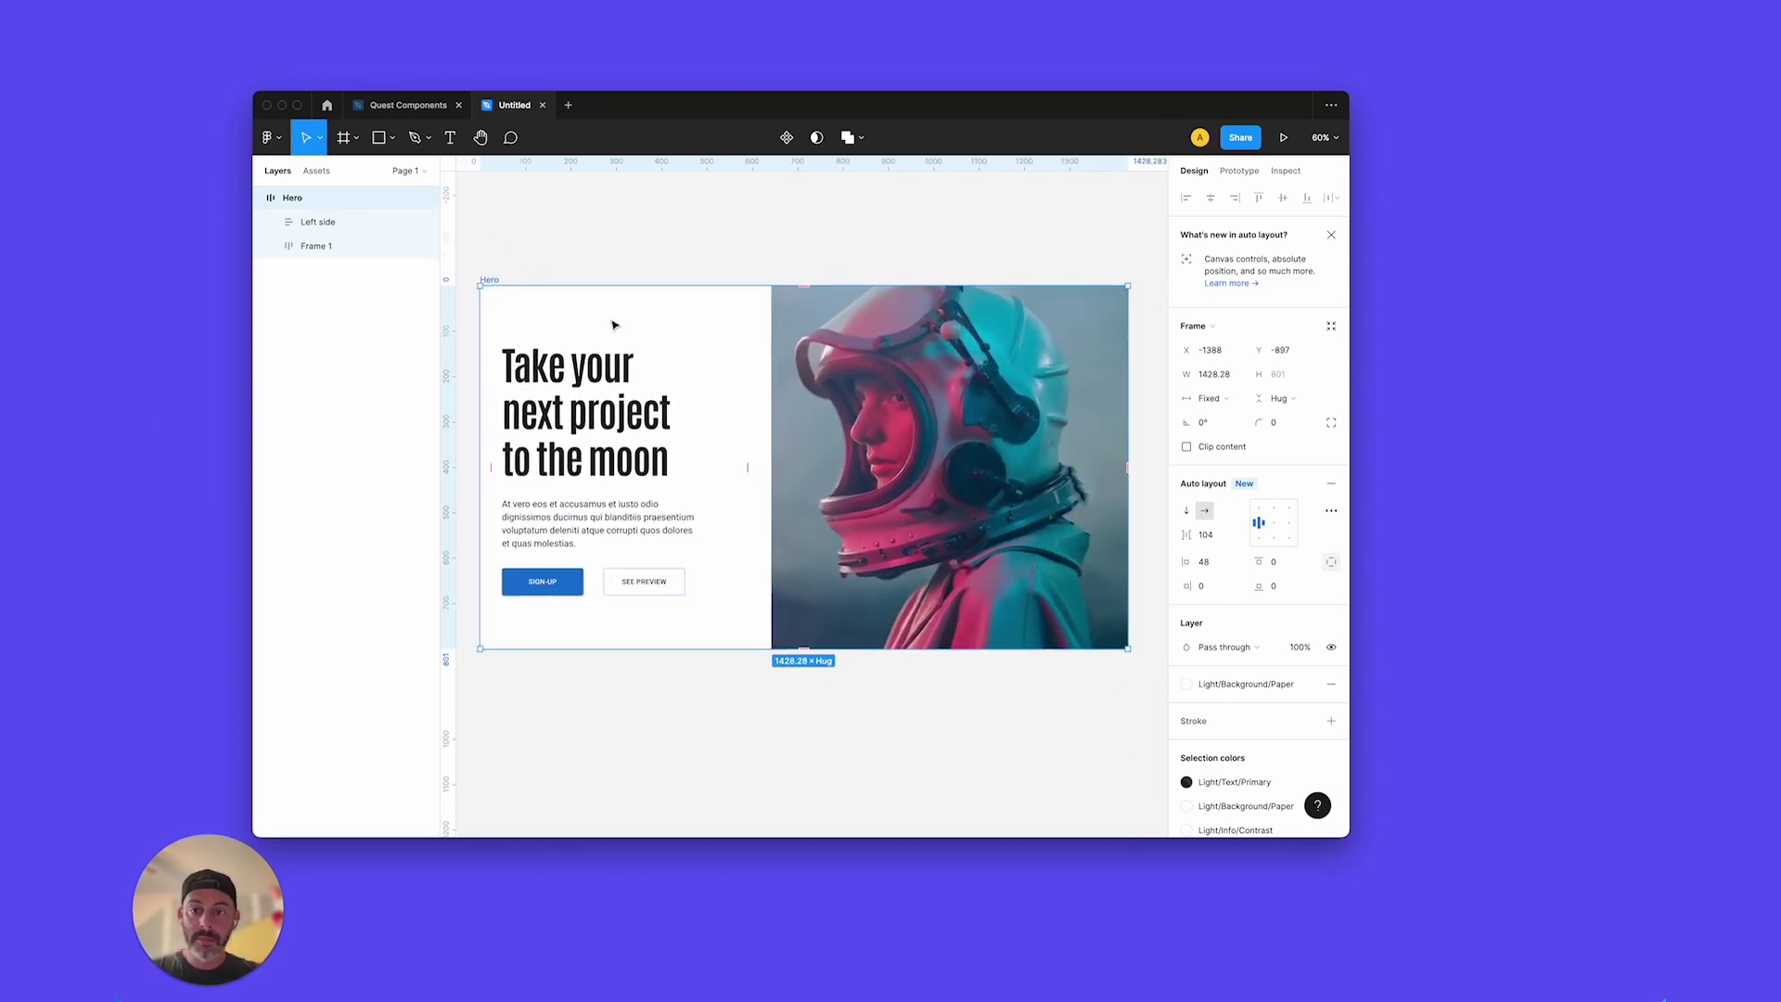
{"action": "scroll", "coordinate": [613, 325], "scroll_direction": "left", "scroll_amount": 1}
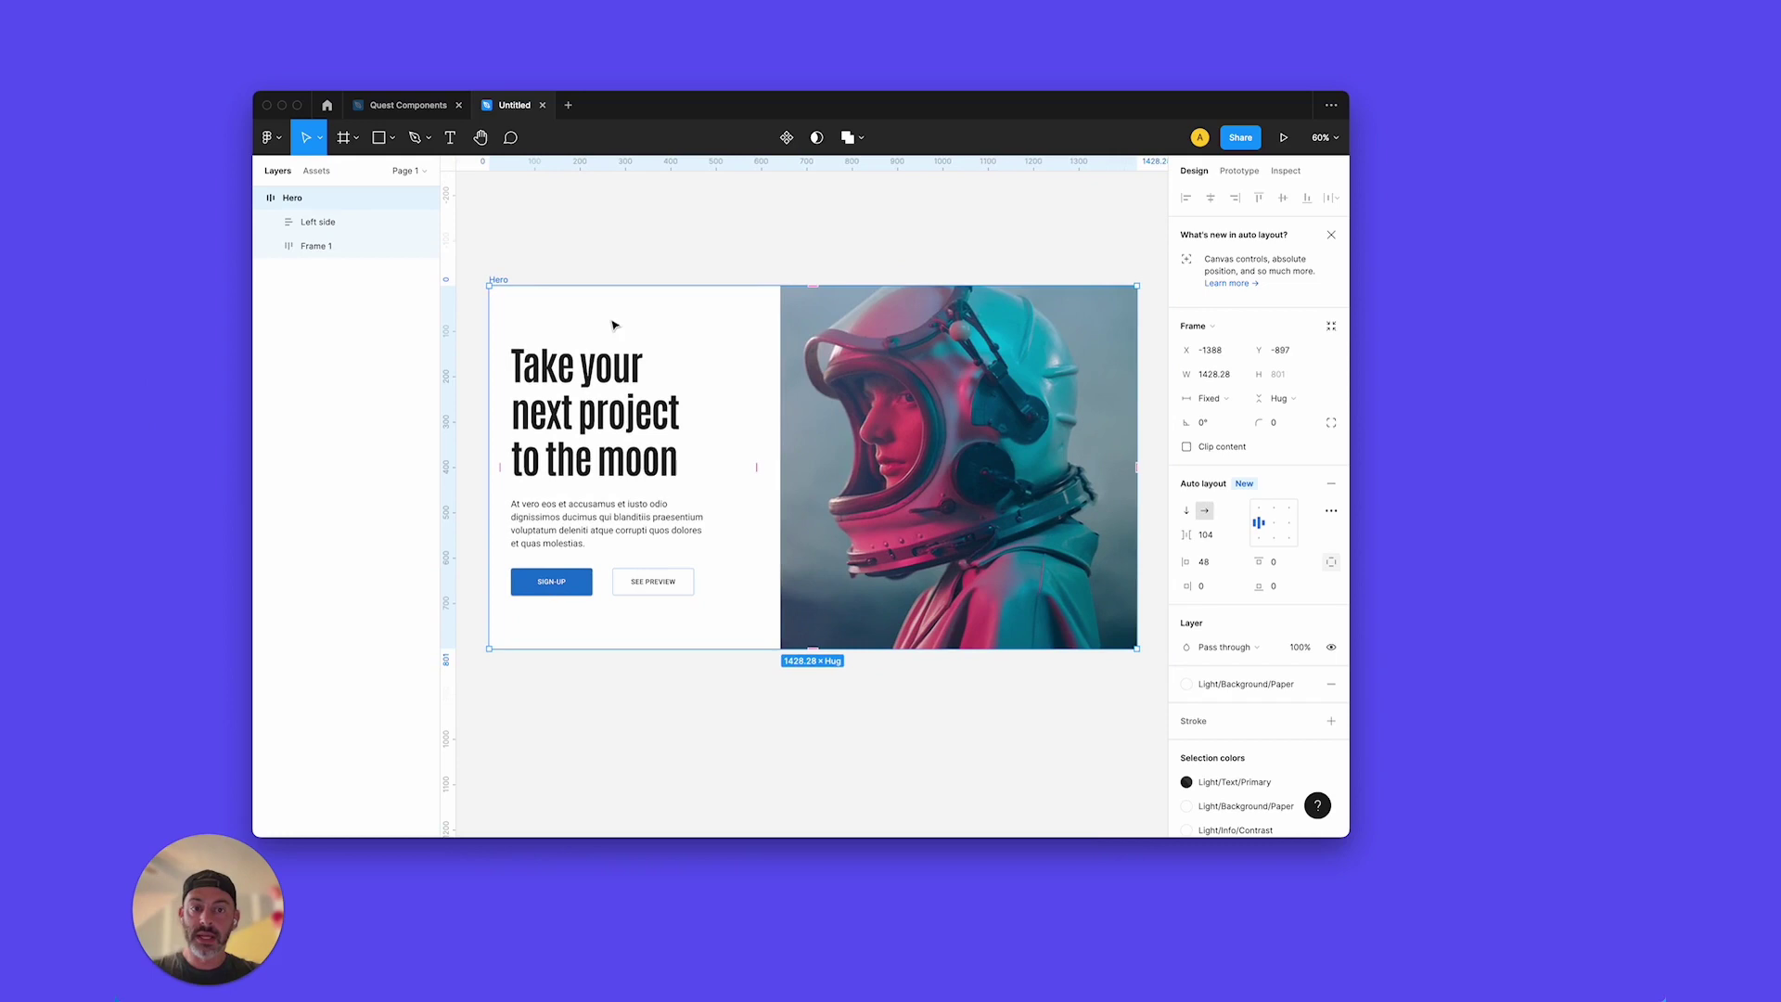
Step: Convert the Hero frame into a main component, keeping its auto layout
{"action": "left_click", "coordinate": [789, 144]}
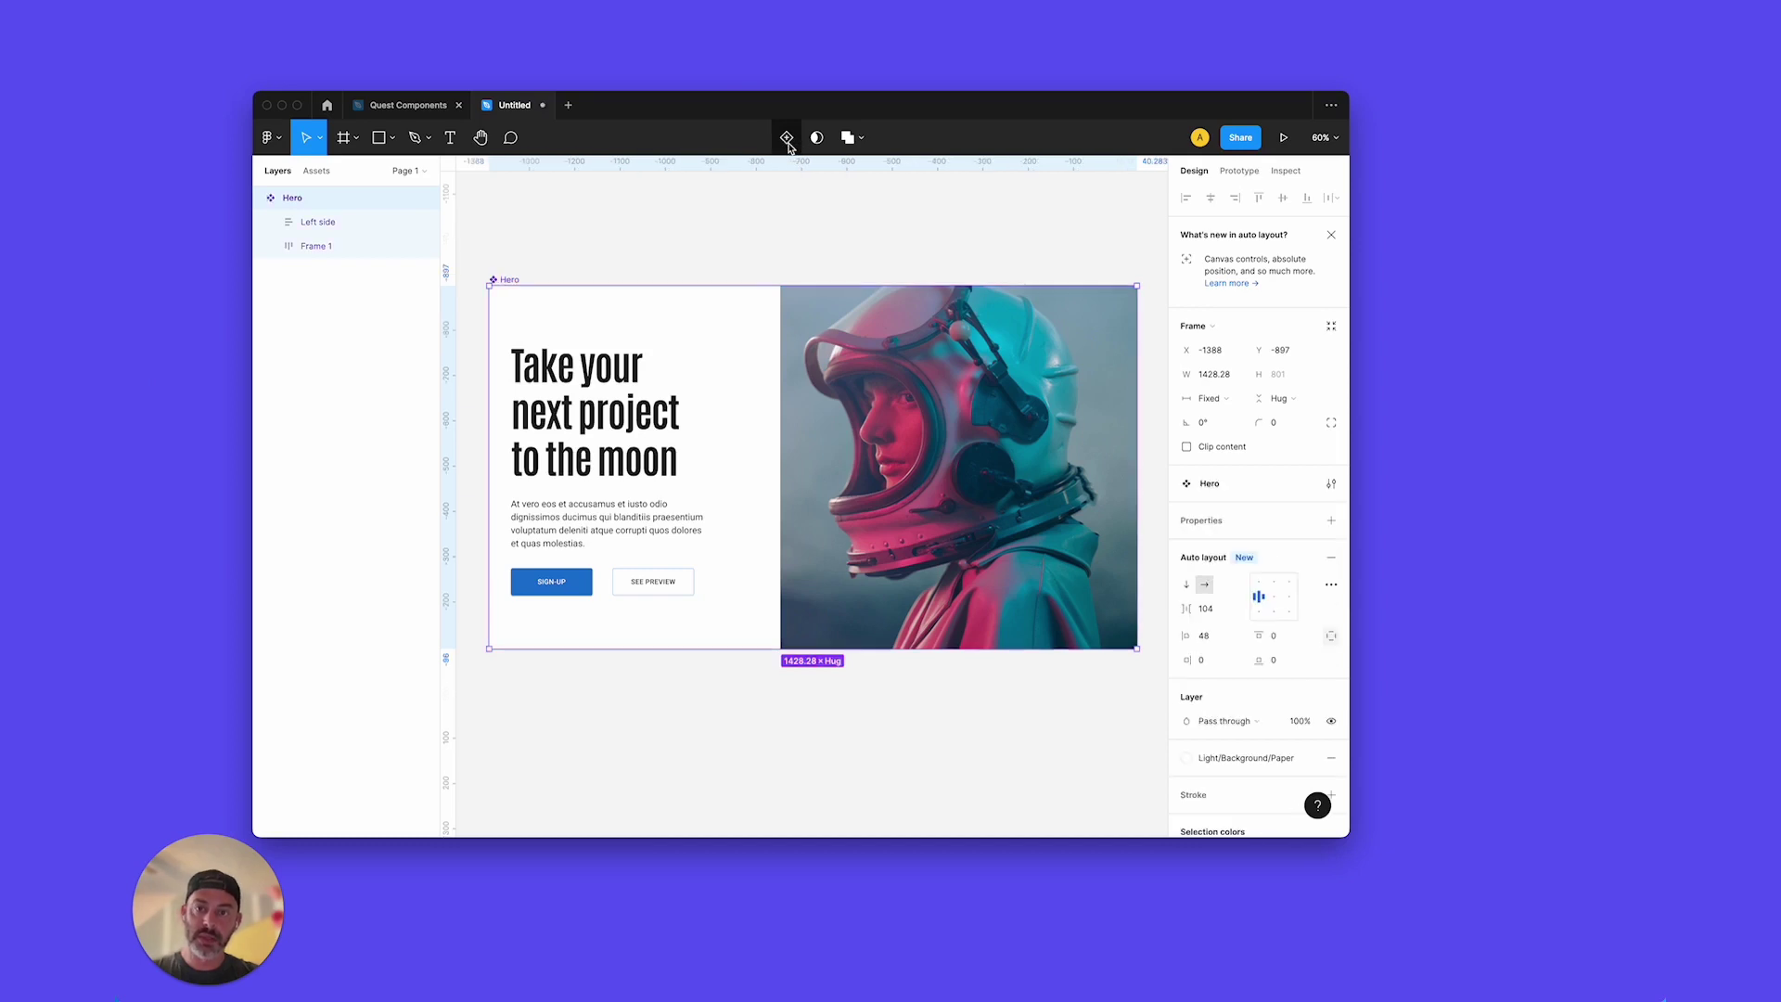
{"action": "scroll", "coordinate": [670, 490], "scroll_direction": "up", "scroll_amount": 2}
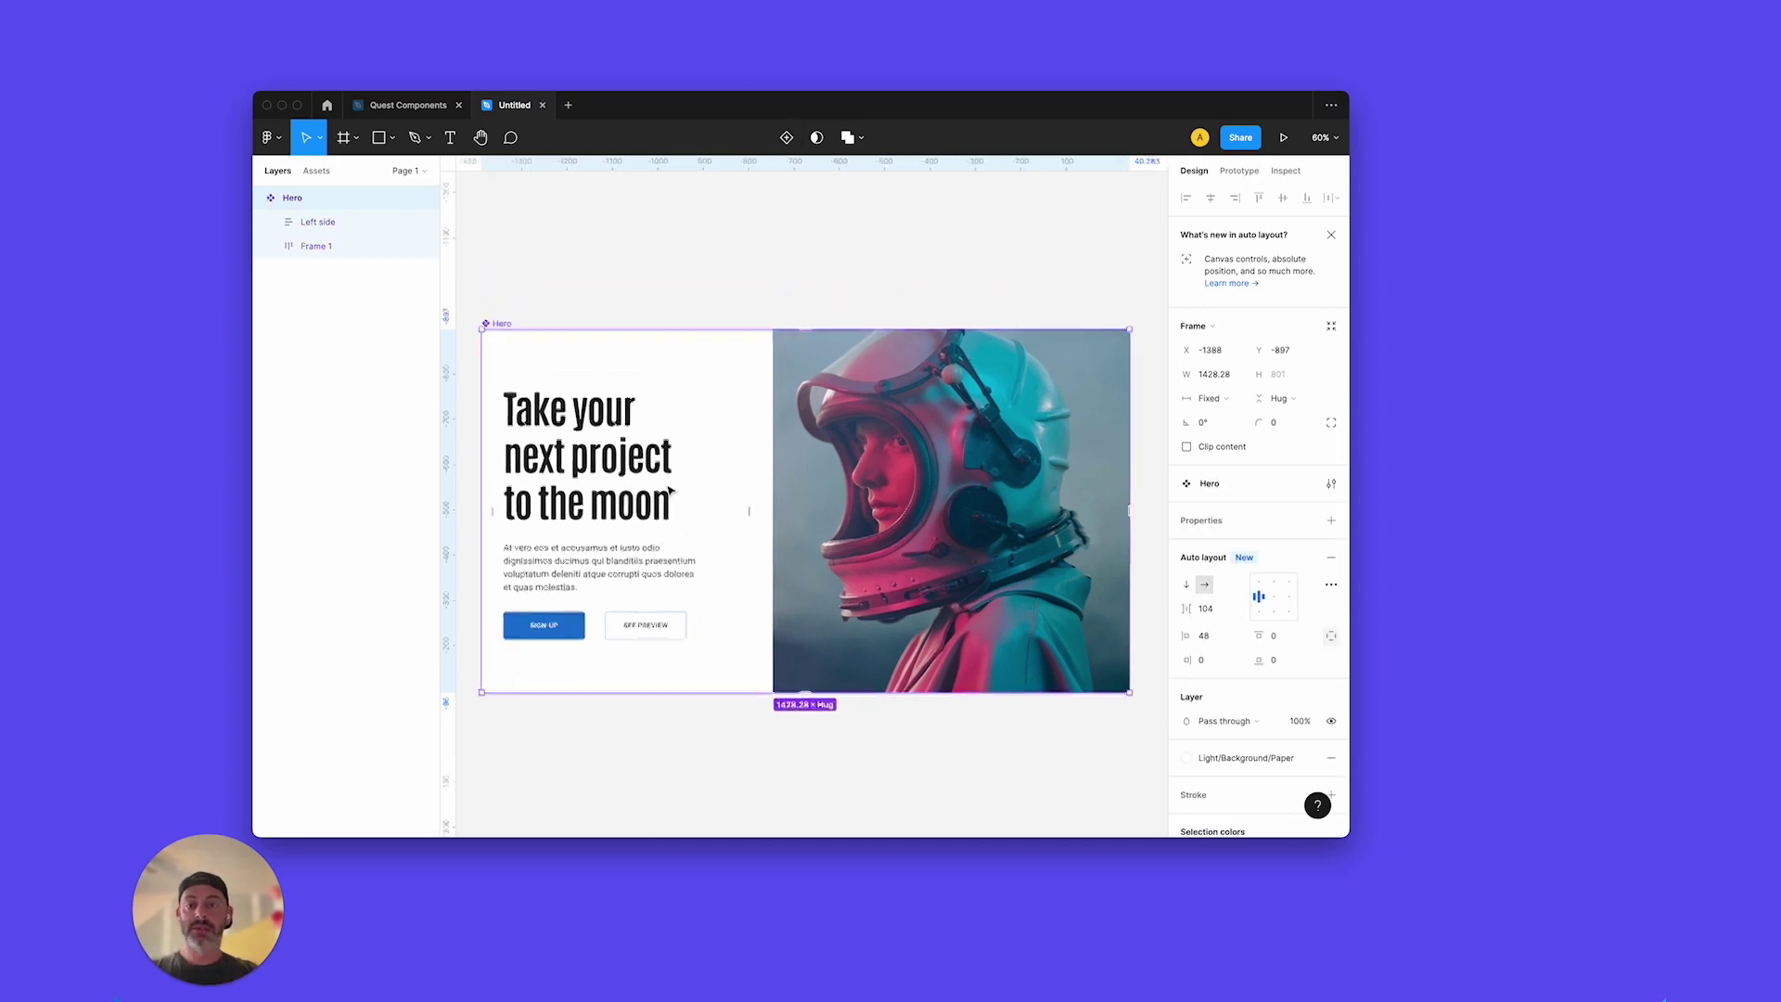
{"action": "scroll", "coordinate": [668, 489], "scroll_direction": "down", "scroll_amount": 1}
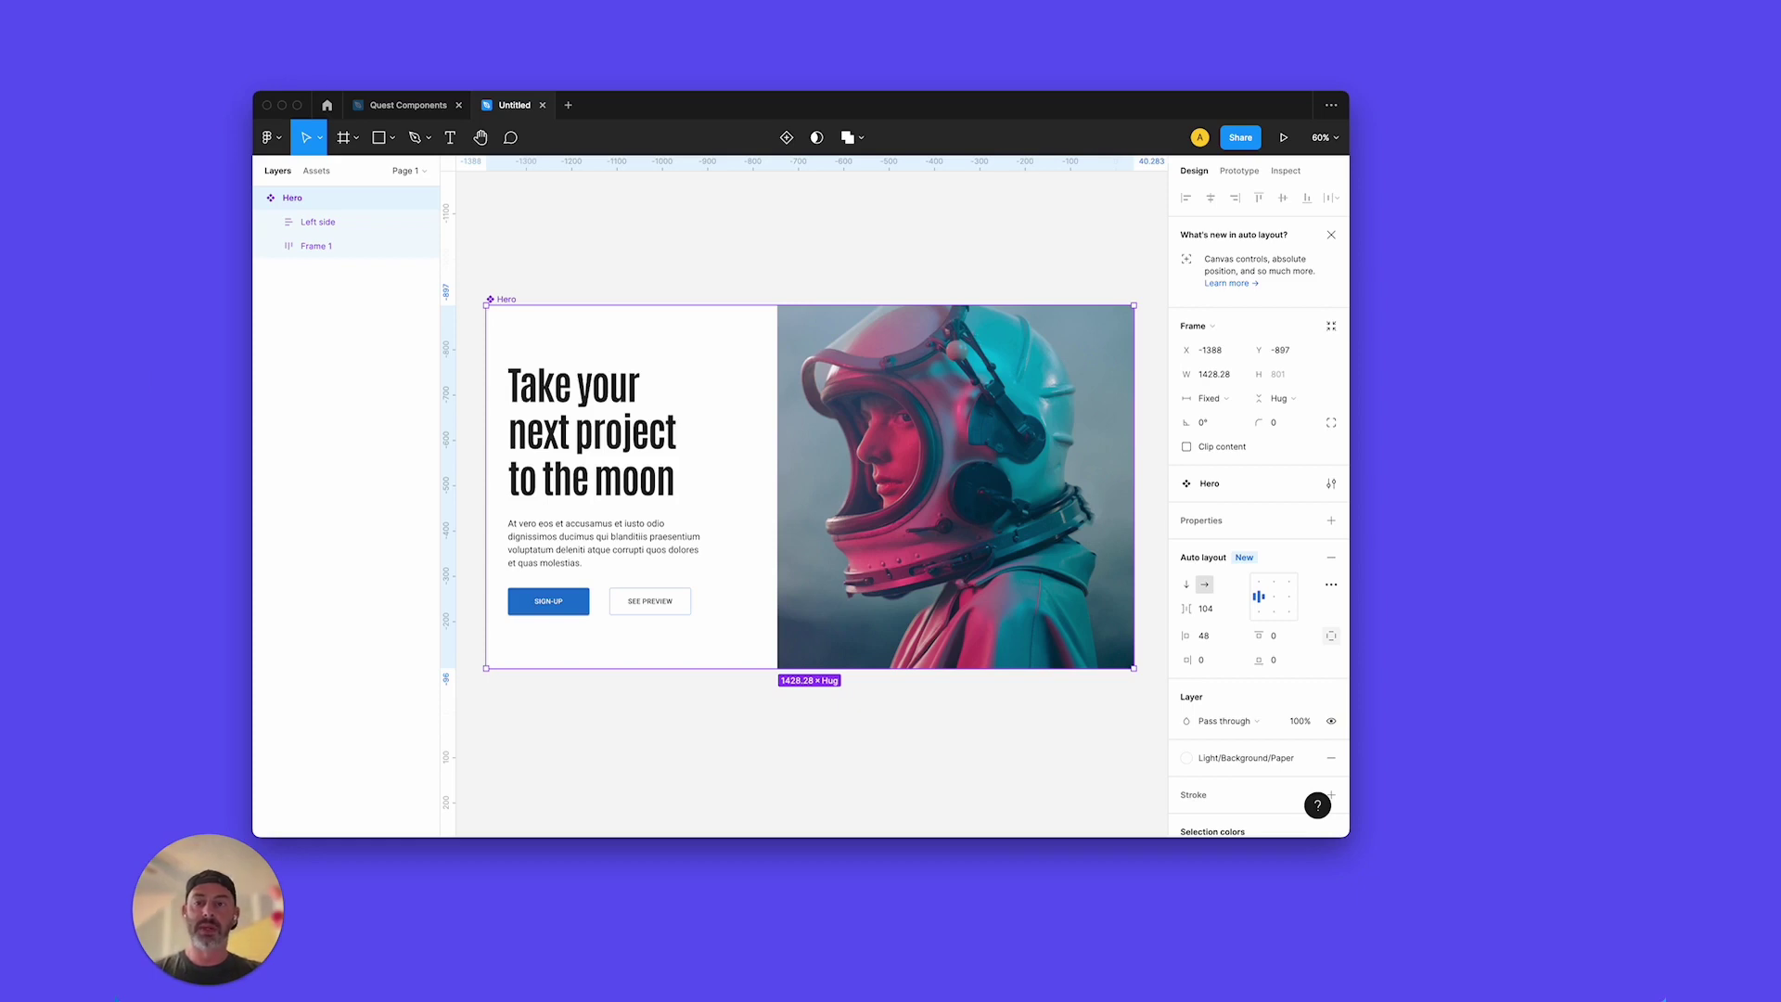
Step: Launch the Quest – Figma to React plugin and export the Hero component
{"action": "key", "text": "super+slash"}
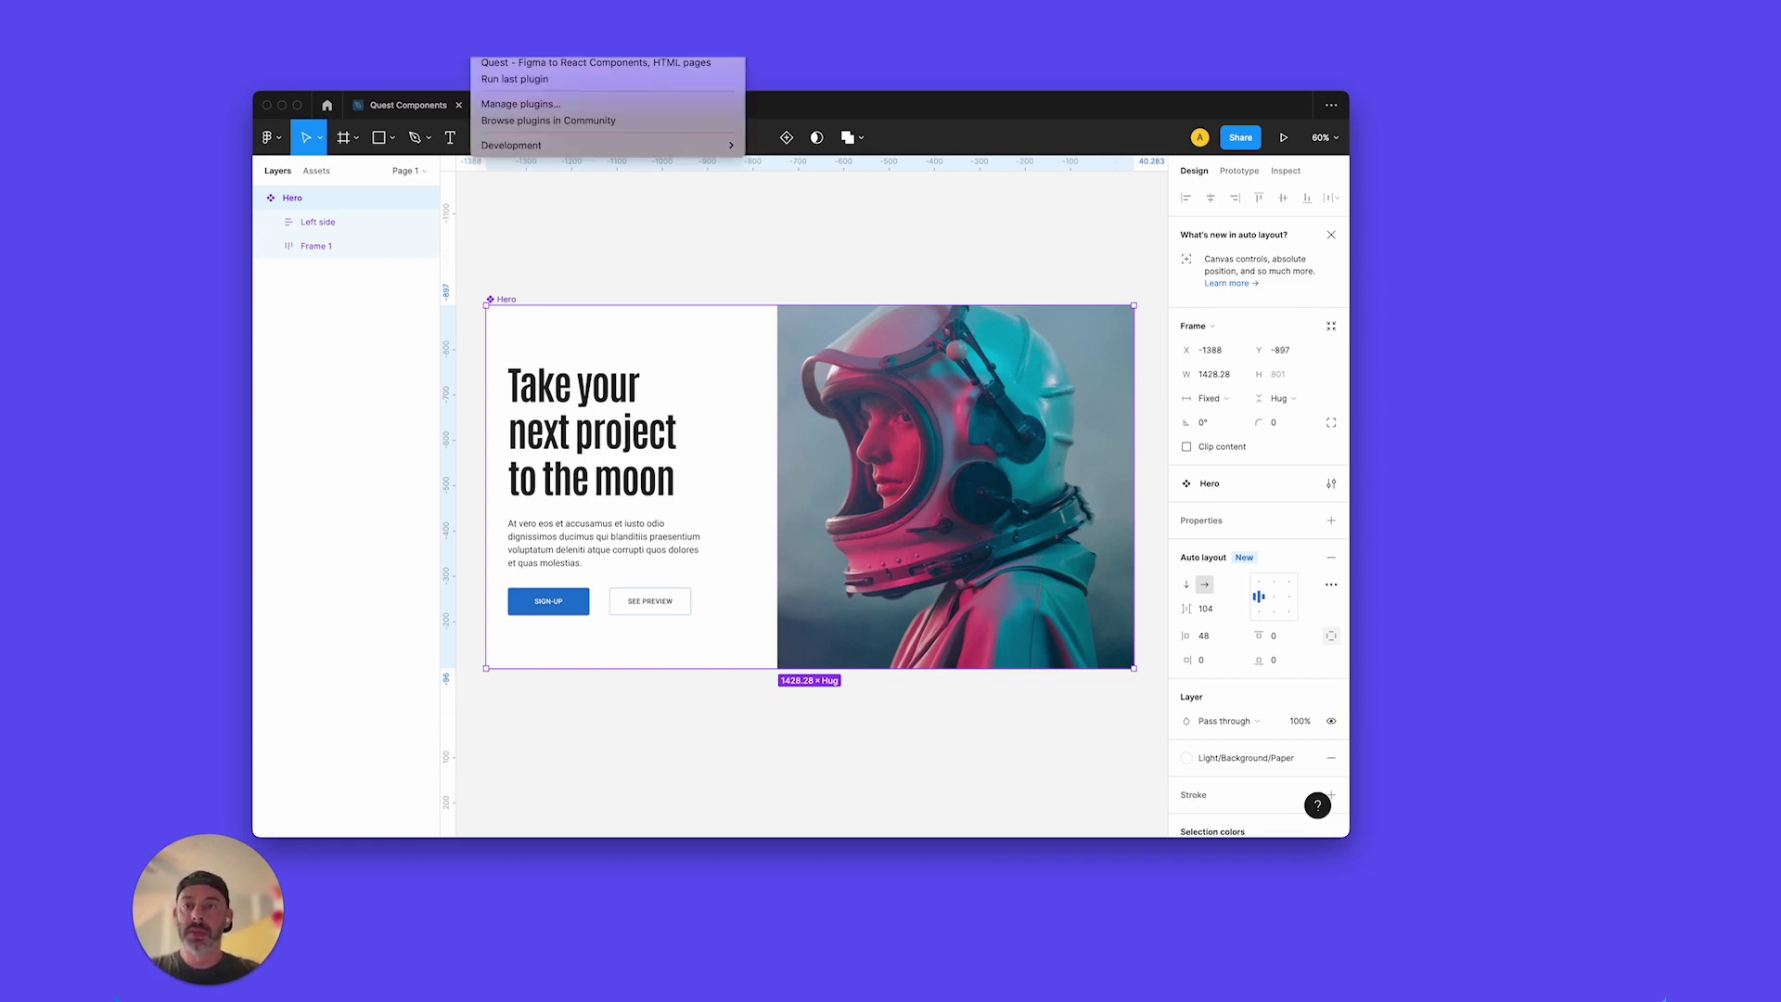
{"action": "key", "text": "Return"}
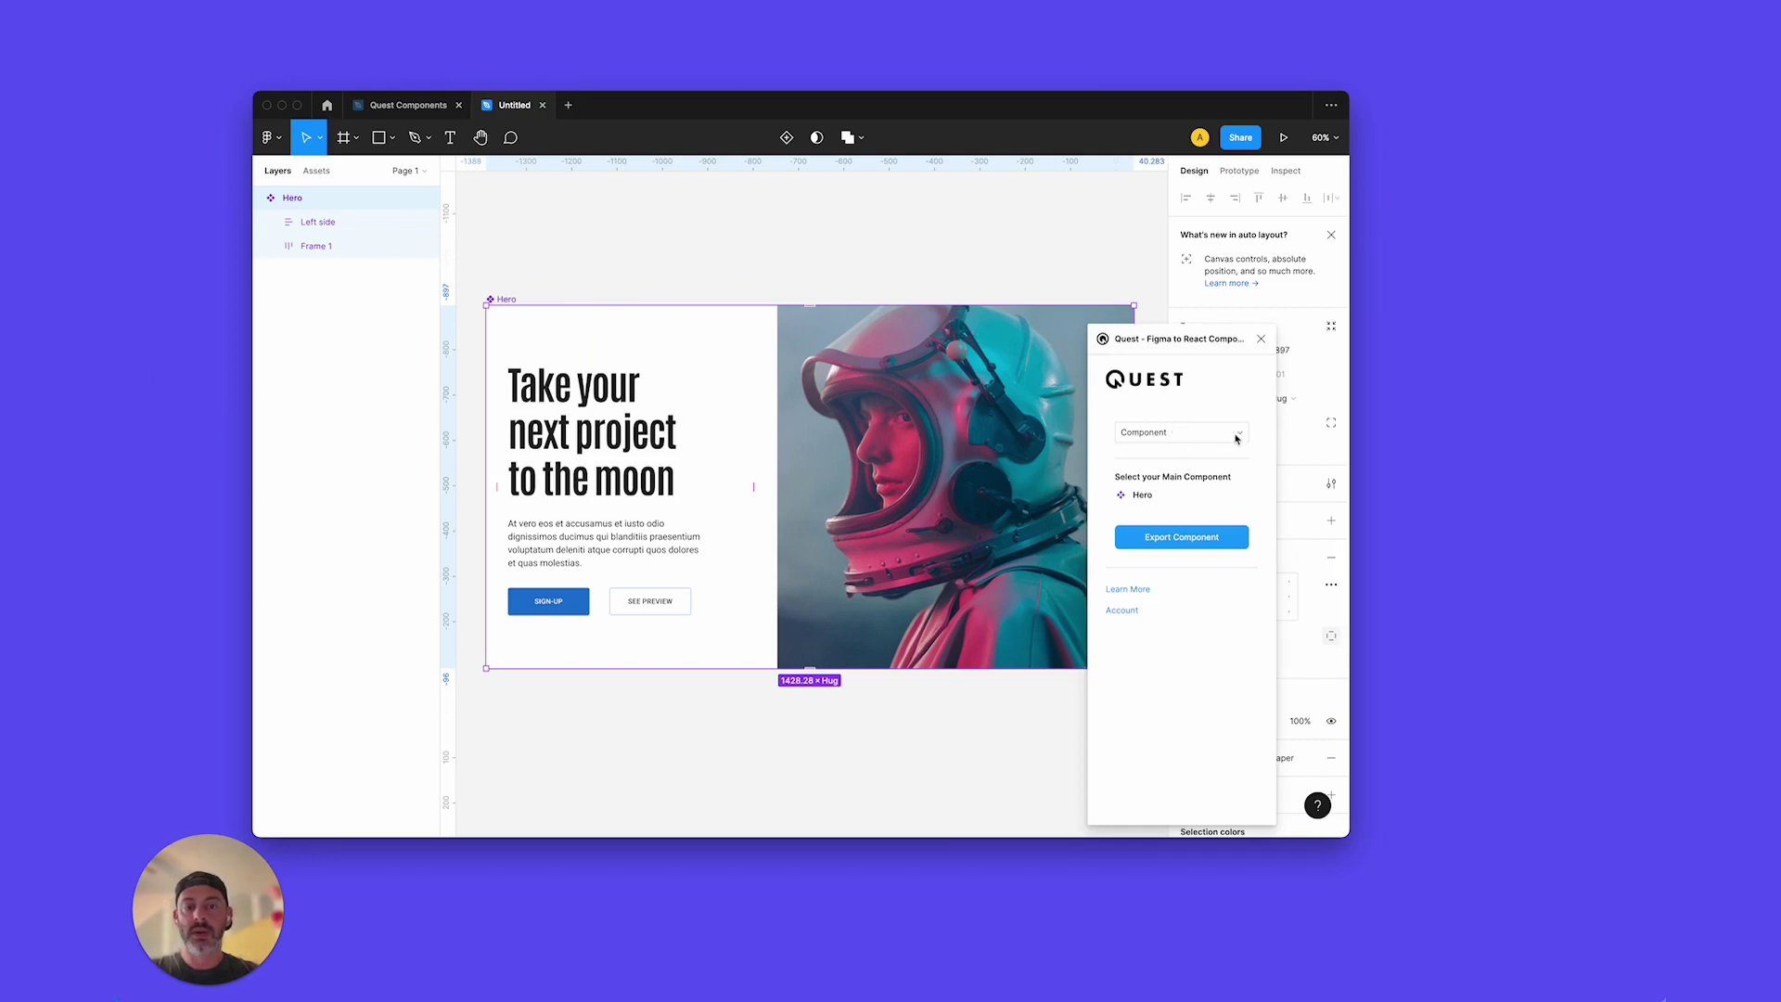
{"action": "left_click", "coordinate": [1235, 545]}
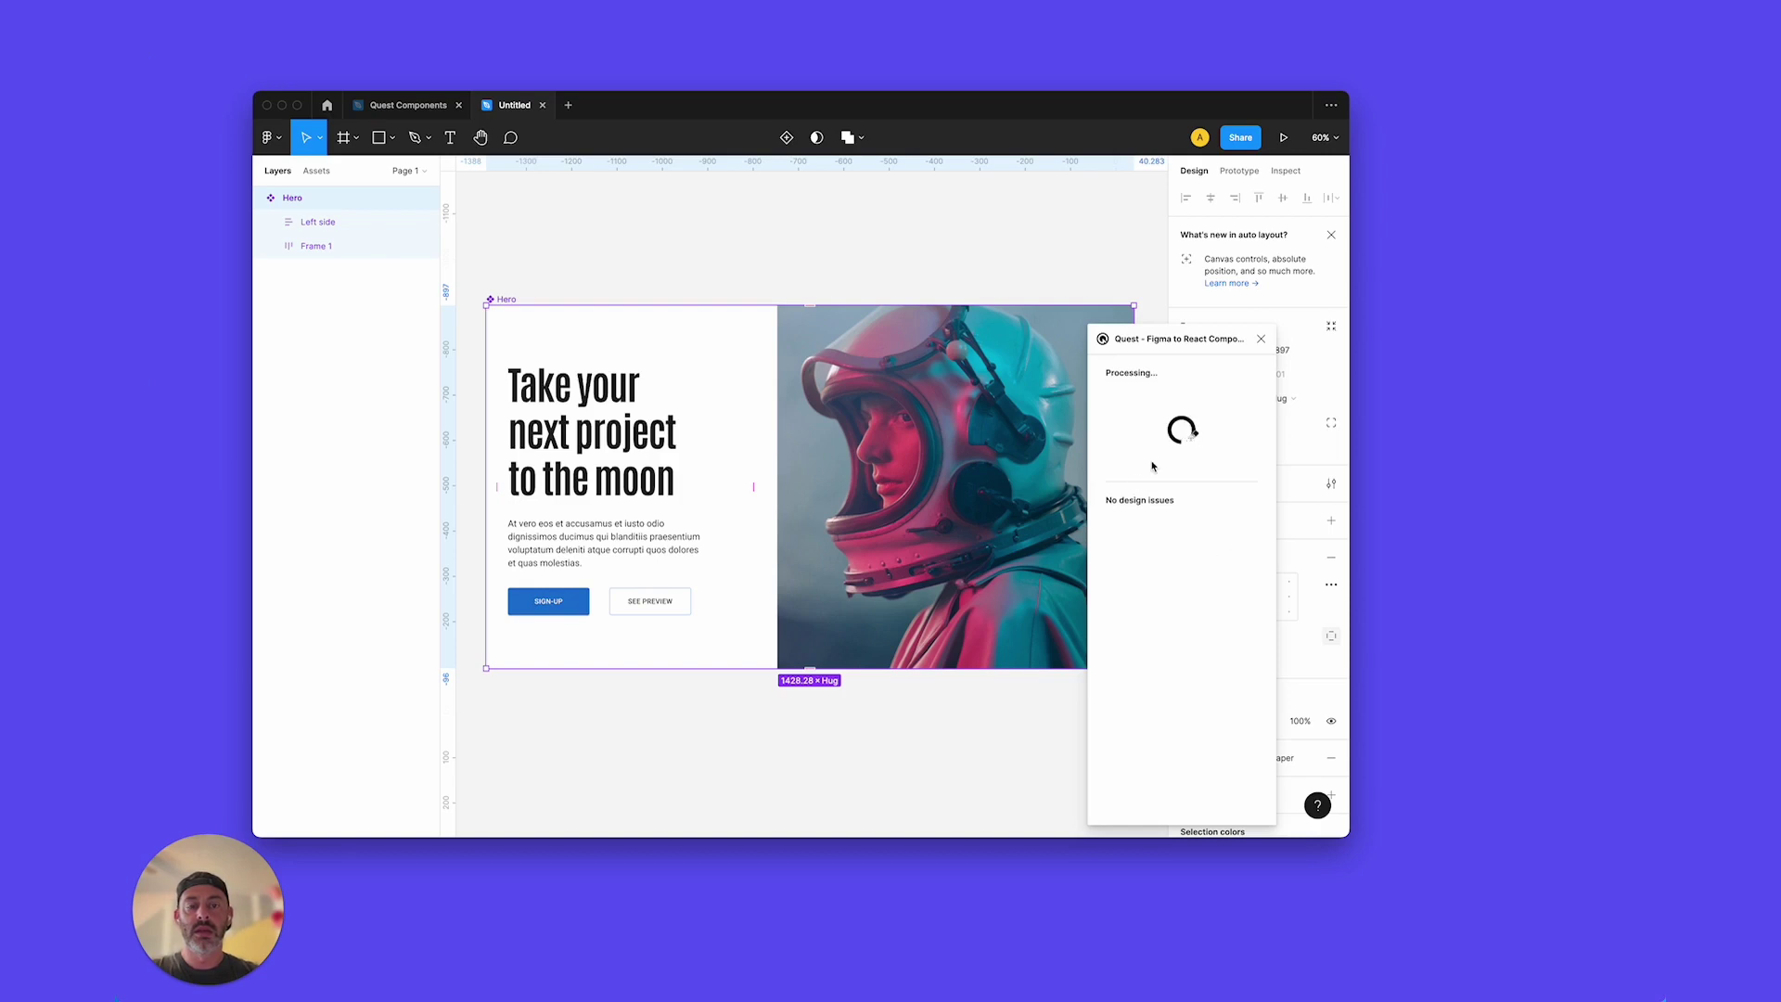
Step: Open the exported Hero component in the Quest web app, showing its Frame 1 layer
{"action": "left_click", "coordinate": [1223, 409]}
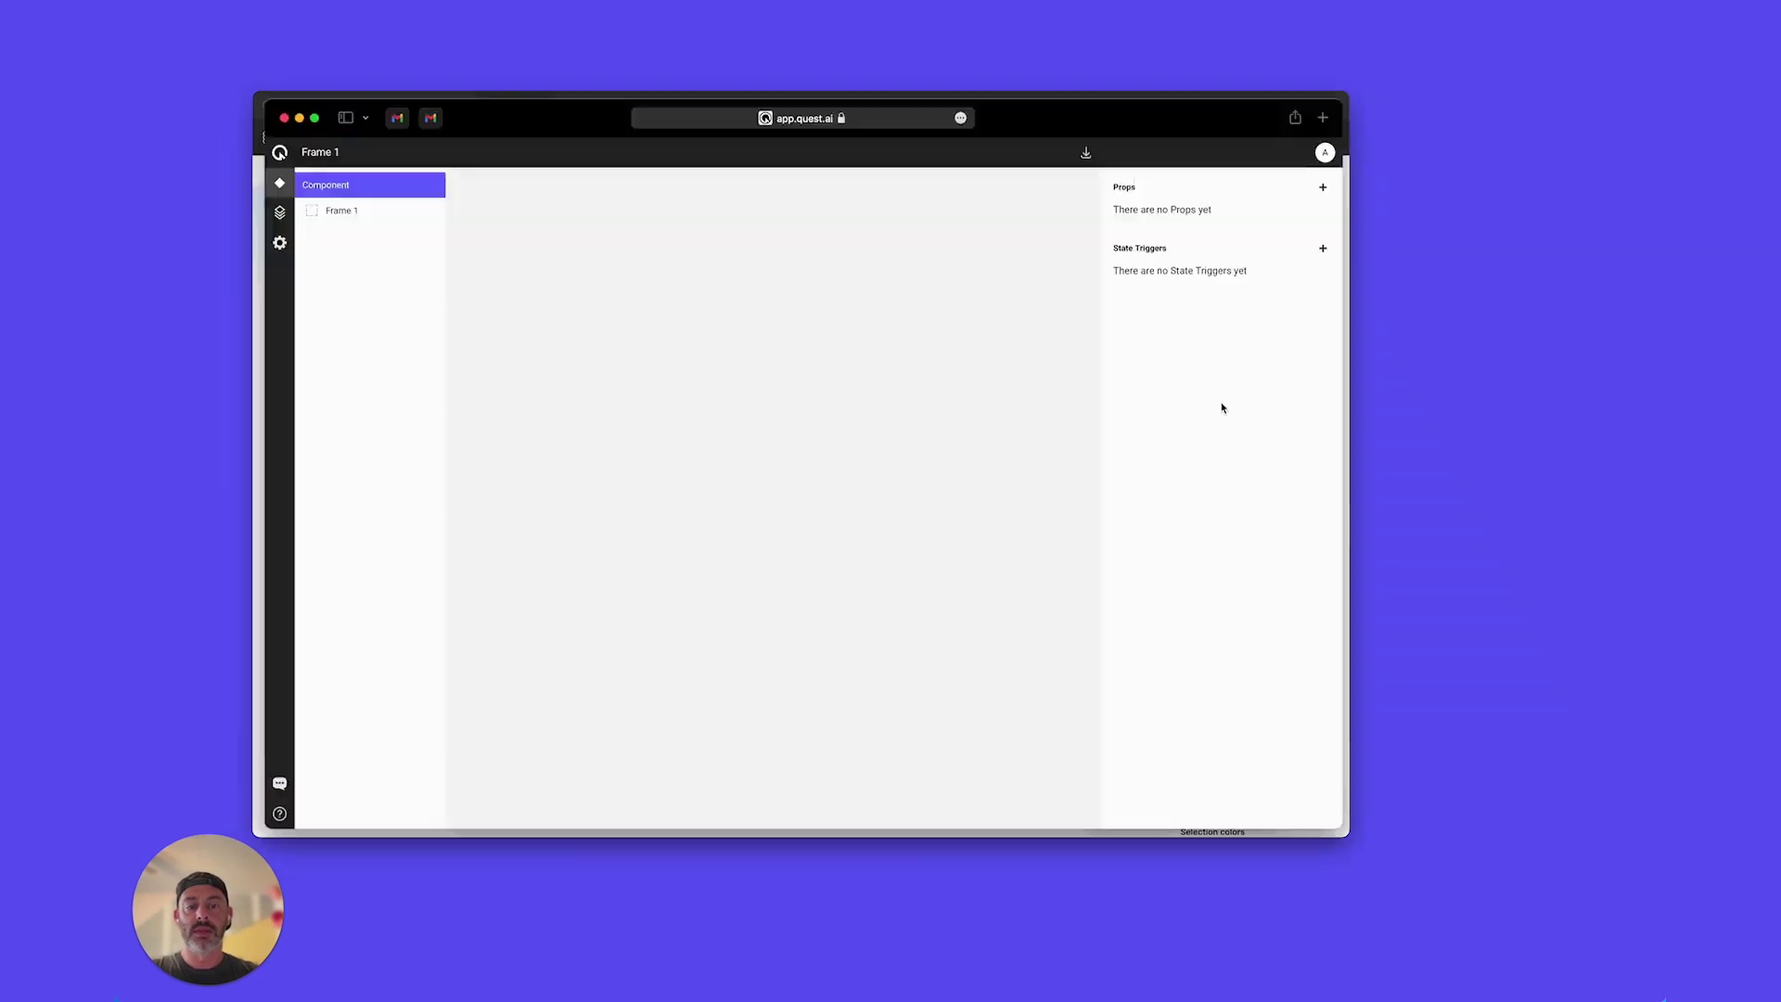